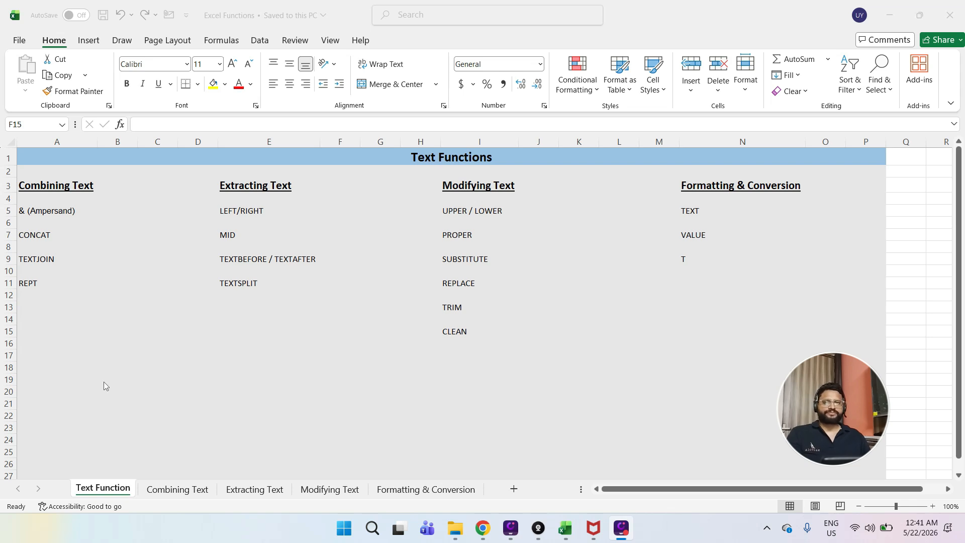
Step: Open the Combining Text worksheet
click(166, 491)
click(151, 491)
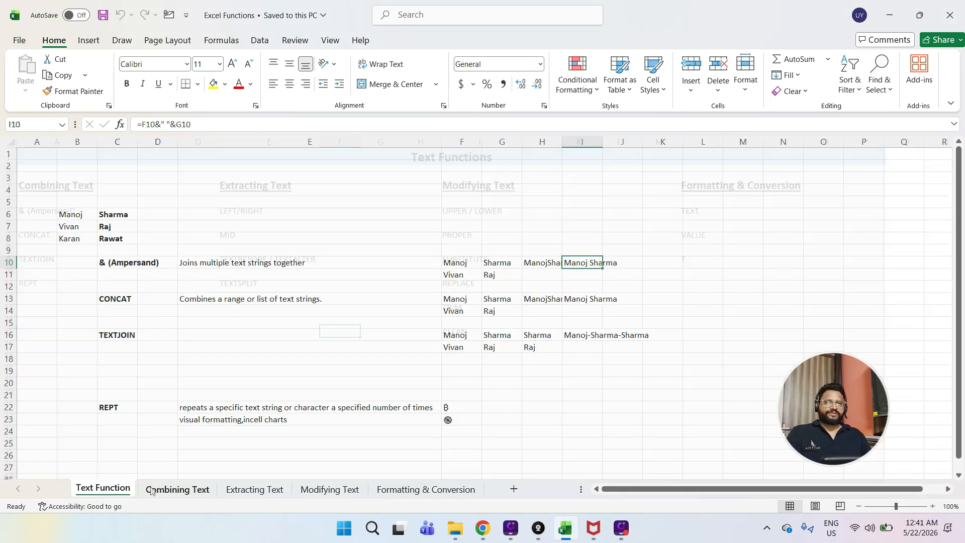
scroll(67, 281, down, 1)
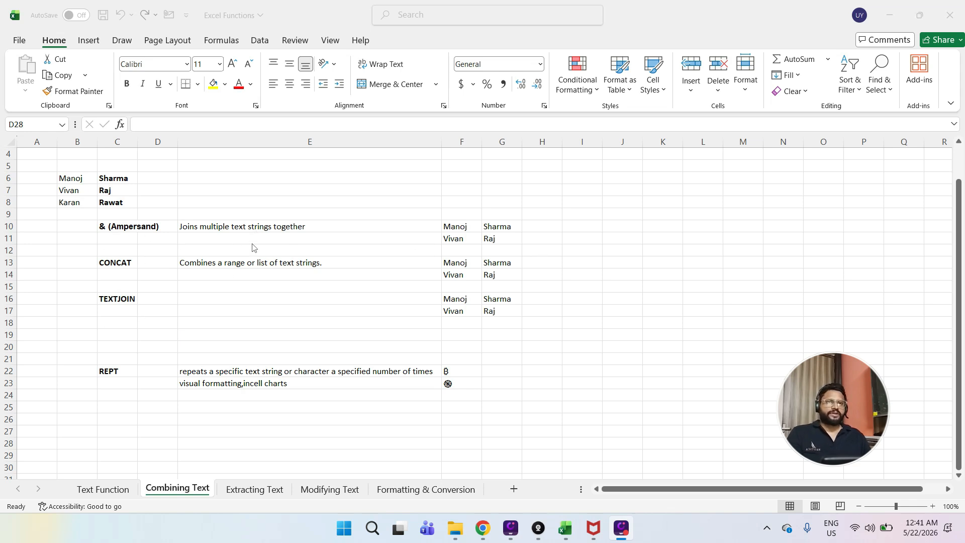
Step: Enter the formula =F10&G10 in cell H10 to join the first and last name without a space
click(451, 226)
click(451, 226)
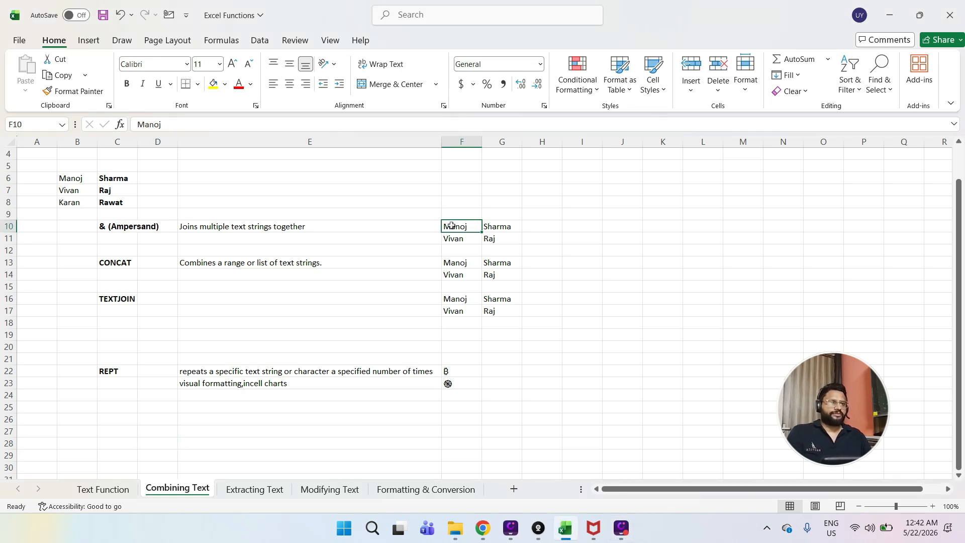
key(Right)
key(Left)
key(Right)
key(Right)
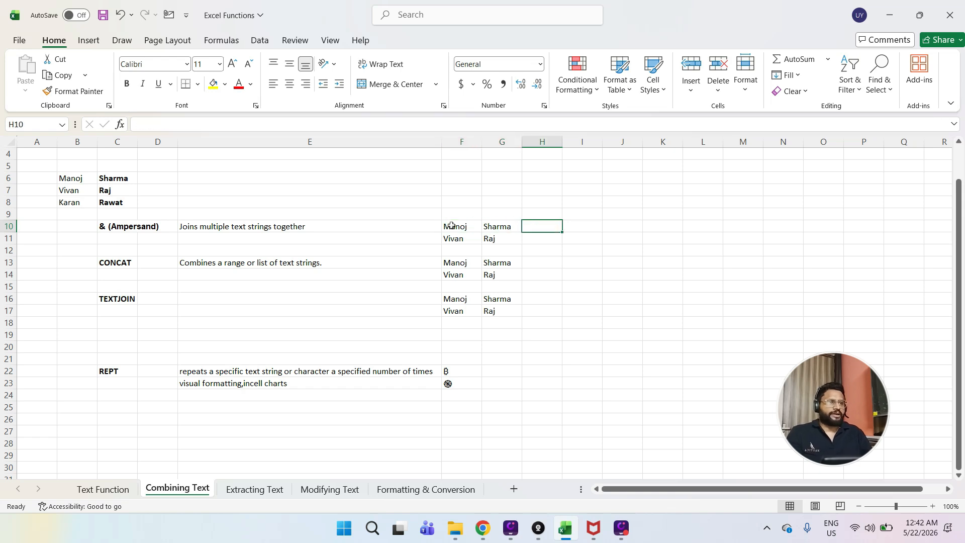
text(=)
click(451, 226)
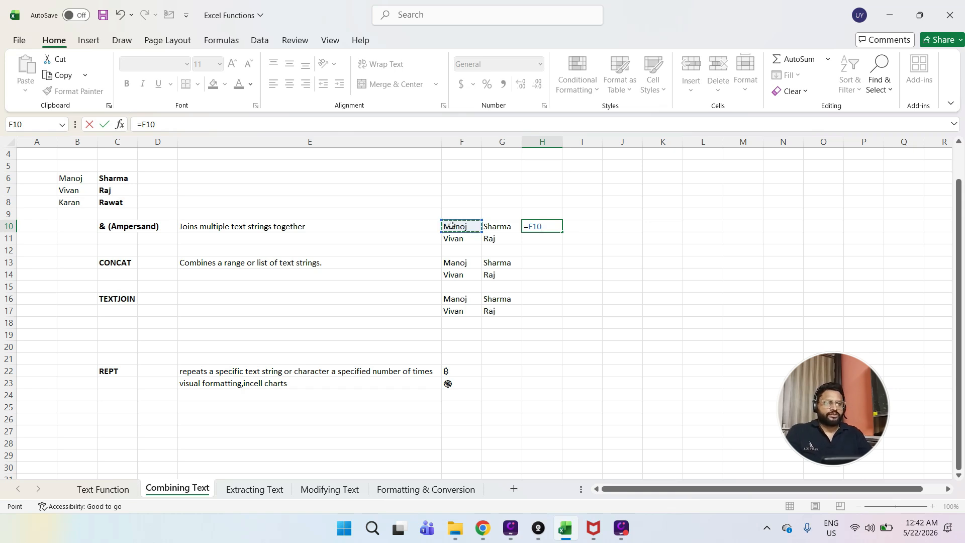
text(&)
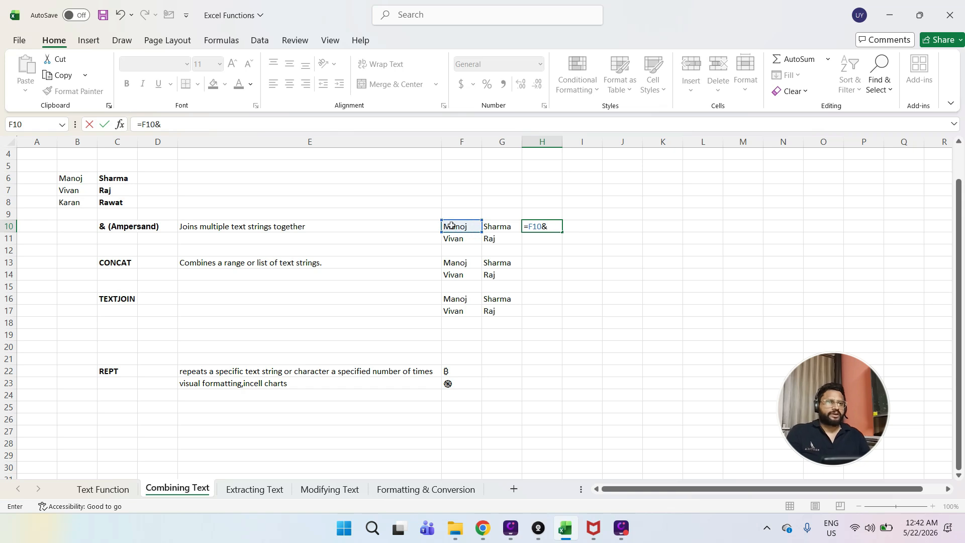
key(Left)
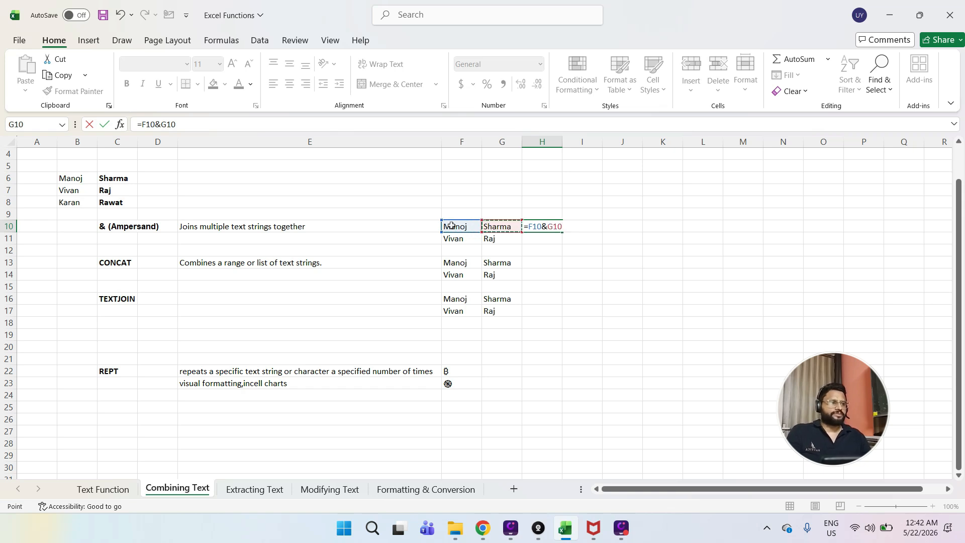
key(Return)
key(Up)
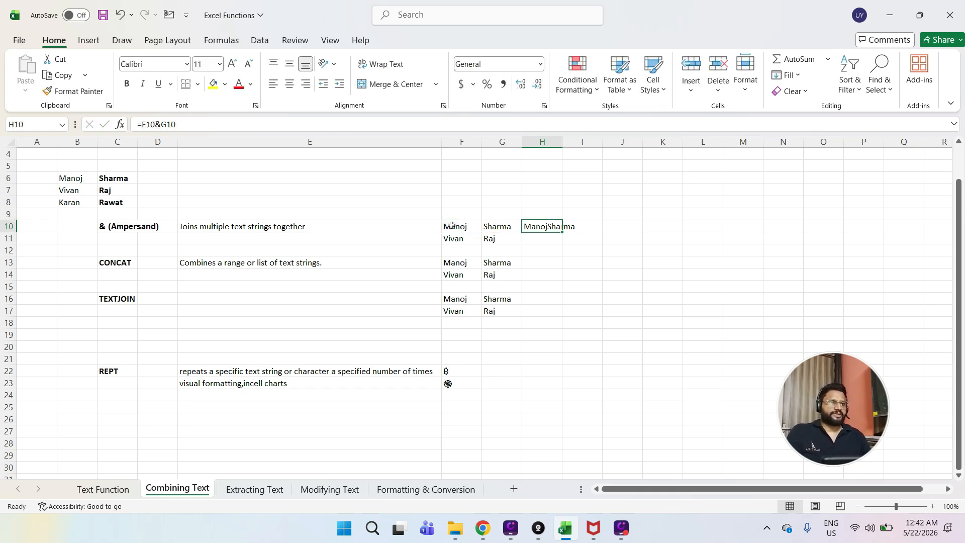
Step: Fill the joining formula from H10 down to H11
drag(562, 232, 563, 245)
click(527, 259)
click(538, 229)
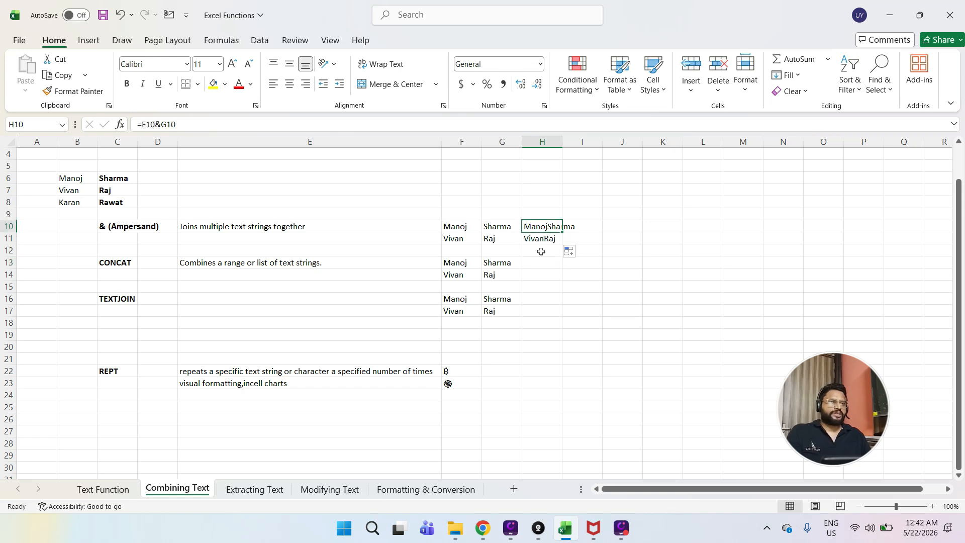
Step: Compare the joined names in H10 and H11 with the source names in F10:G10
key(Down)
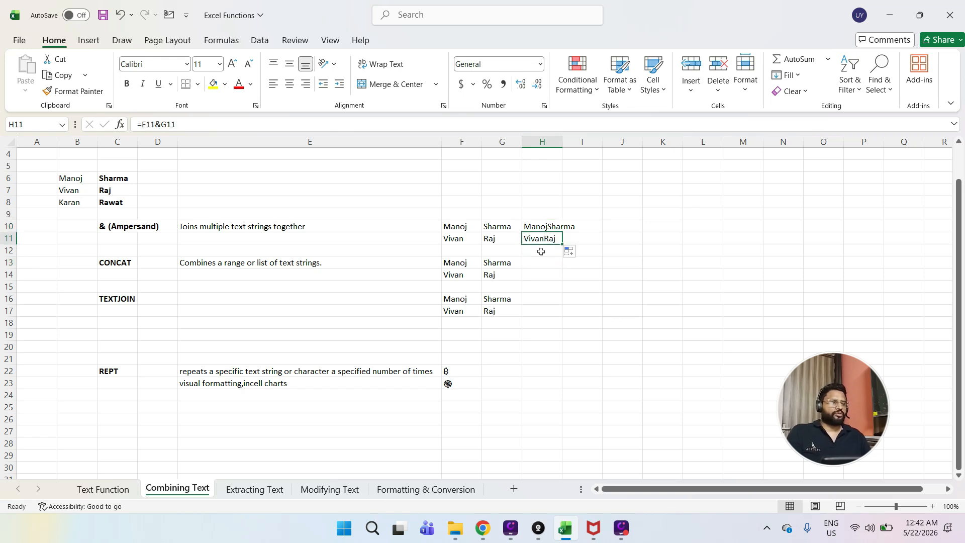
key(Up)
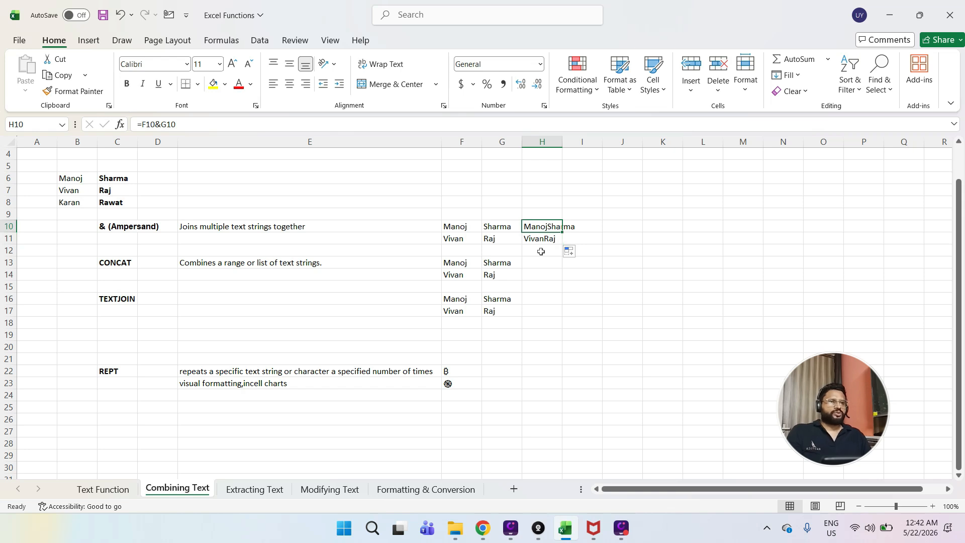
key(Down)
key(Up)
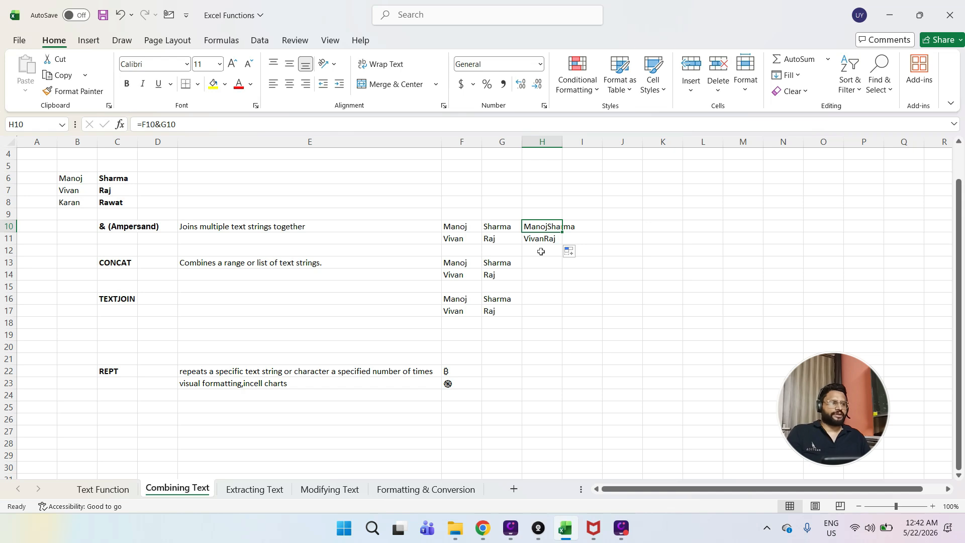
key(Down)
key(Up)
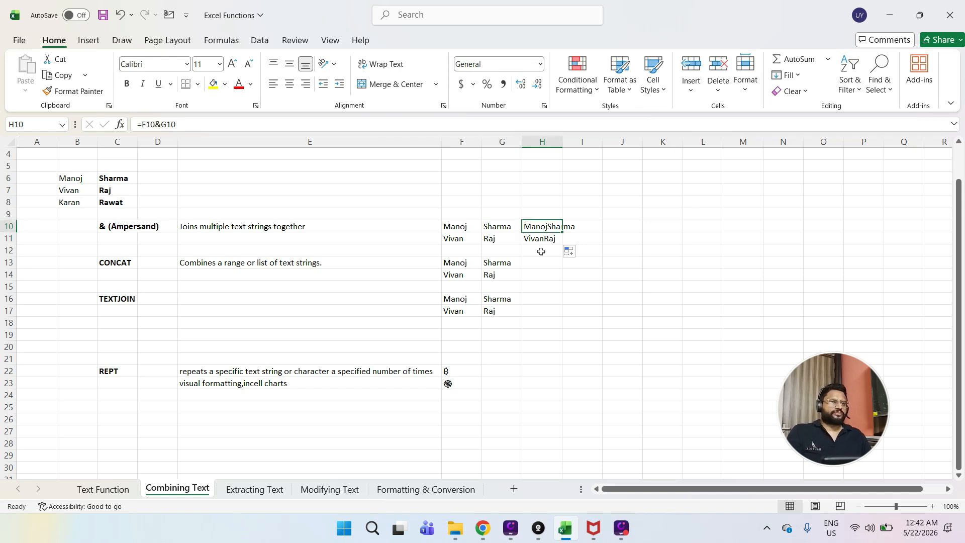
key(Right)
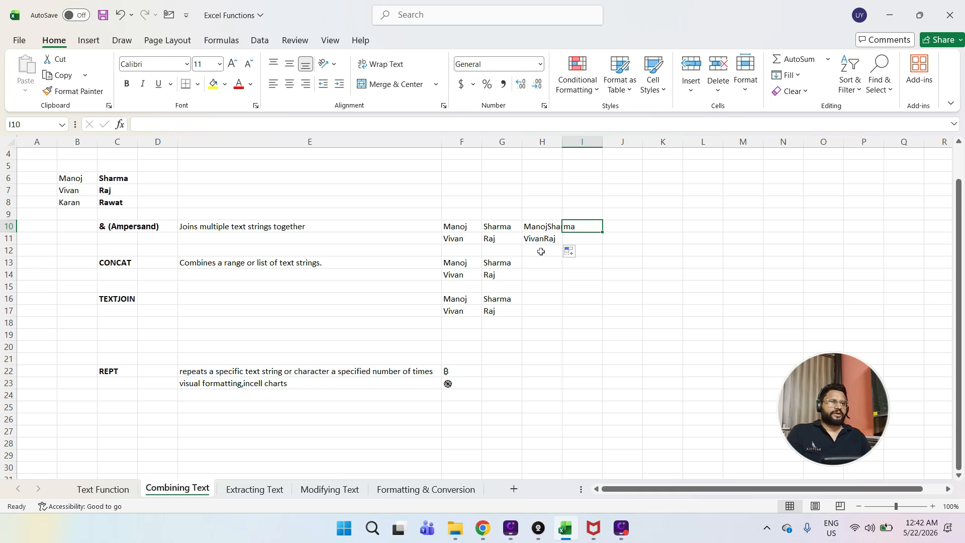
key(Left)
key(Left)
key(Left)
key(shift+Right)
key(Right)
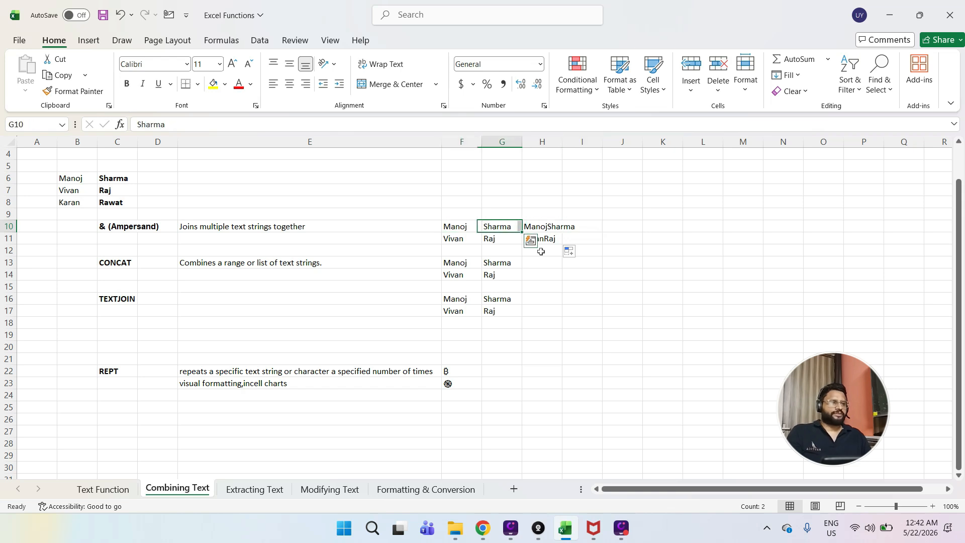
Step: Enter the formula =F10&" "&G10 in cell I10 to join the names with a space between them
key(Right)
key(Right)
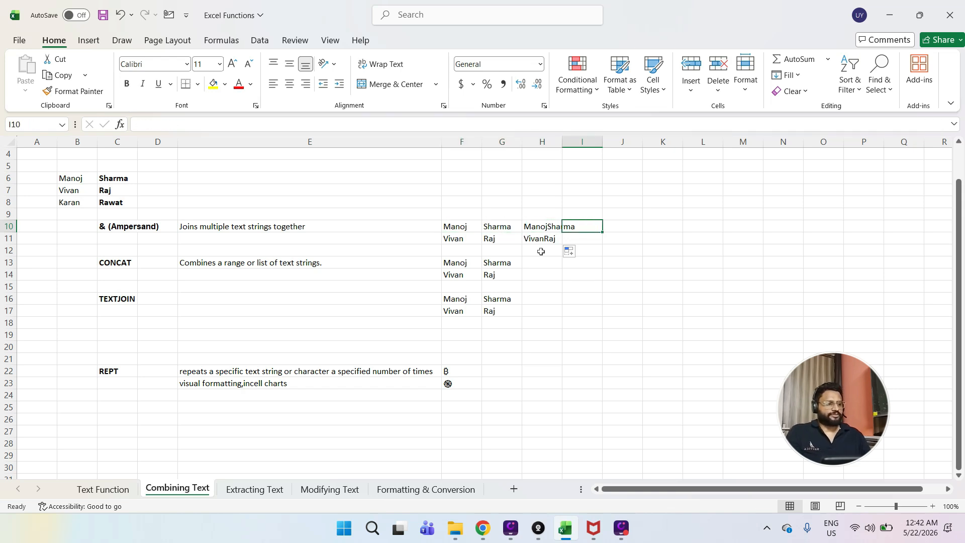
text(=)
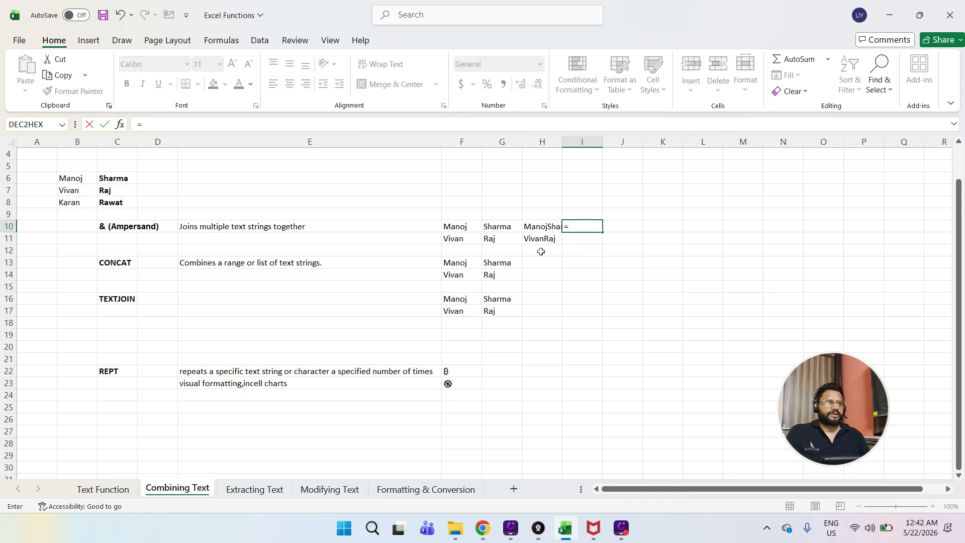
key(Left)
key(Left)
key(Left)
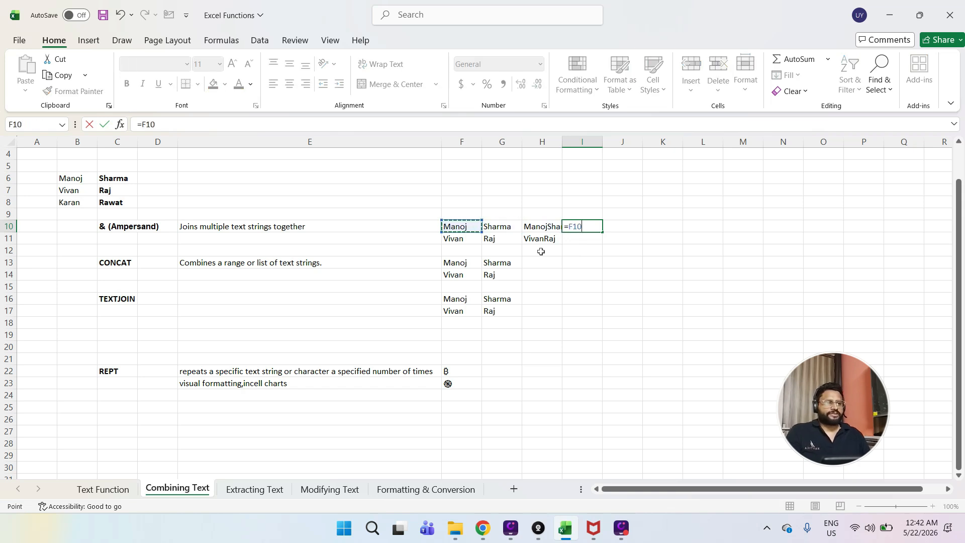
text(&)
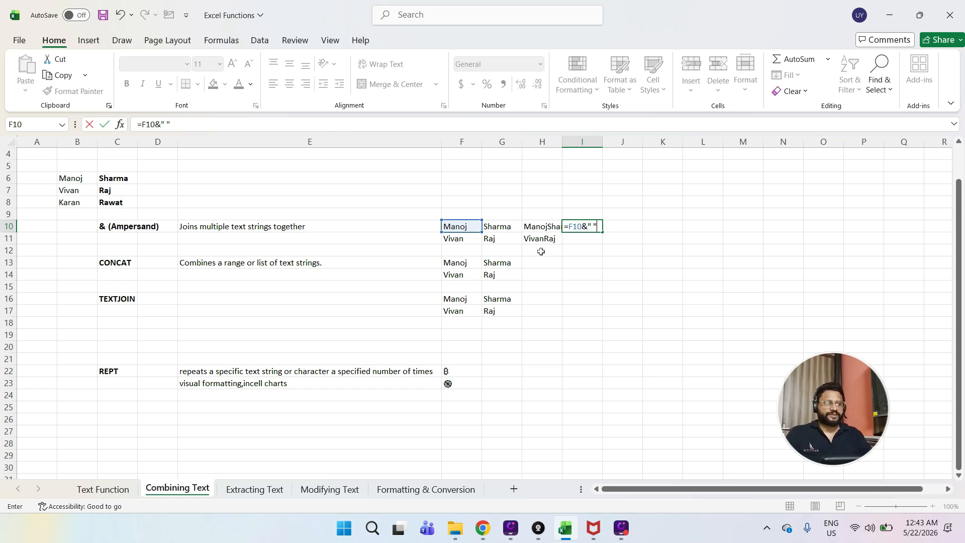
text(&)
key(Left)
key(Left)
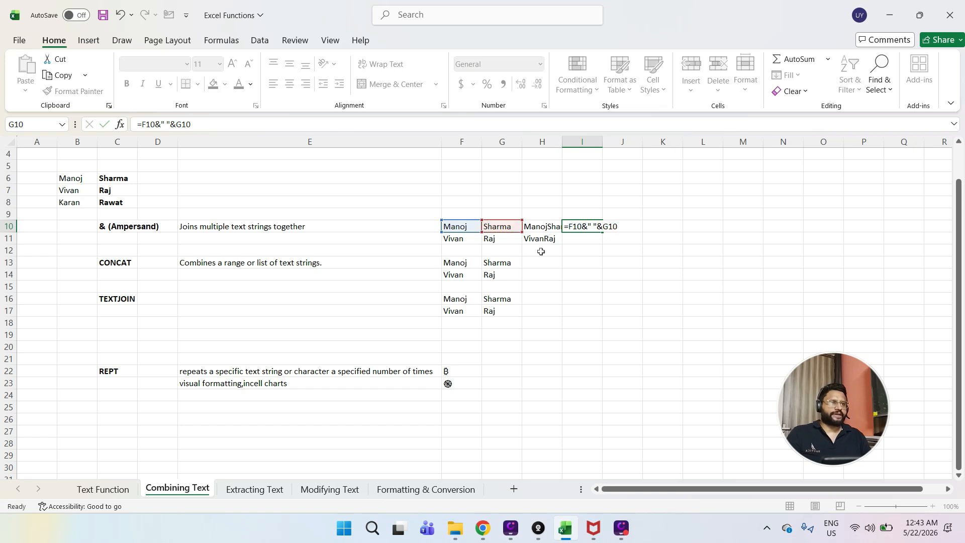
key(Return)
key(Up)
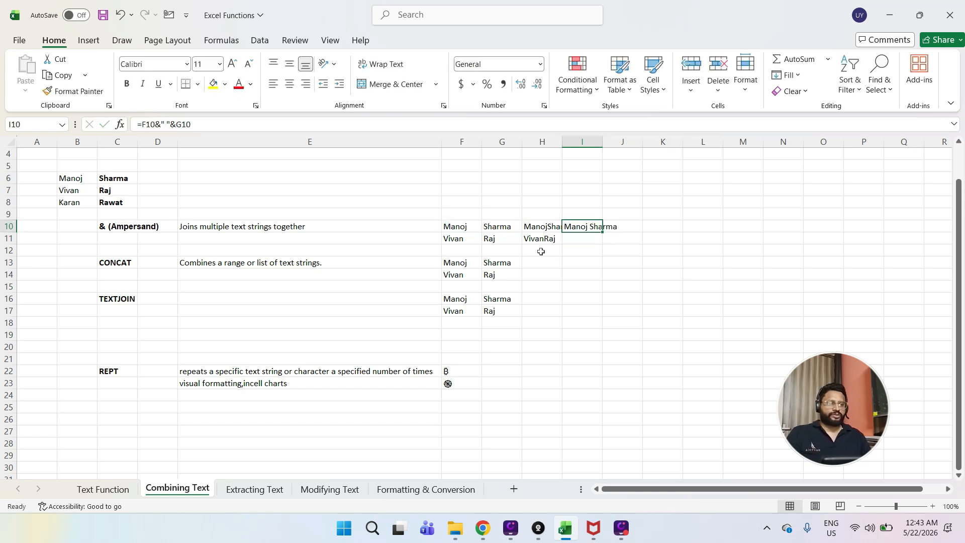
Step: AutoFit the width of column I to the full name and fill the I10 formula down to I11
key(alt)
key(h)
key(o)
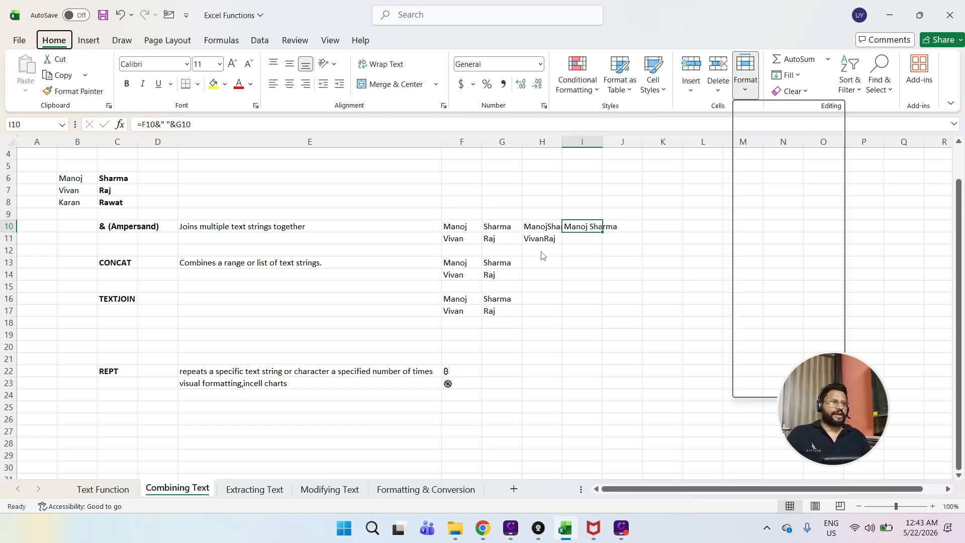
key(i)
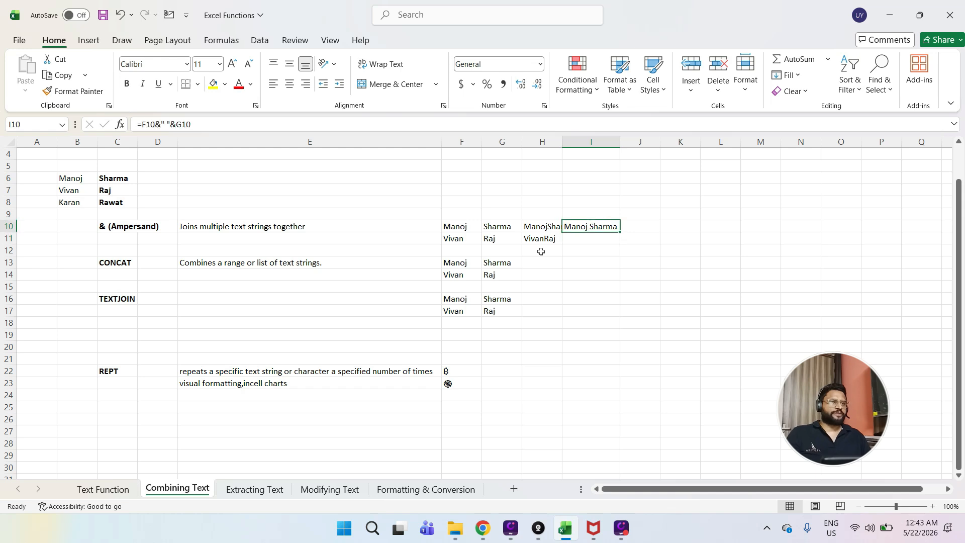
double_click(621, 231)
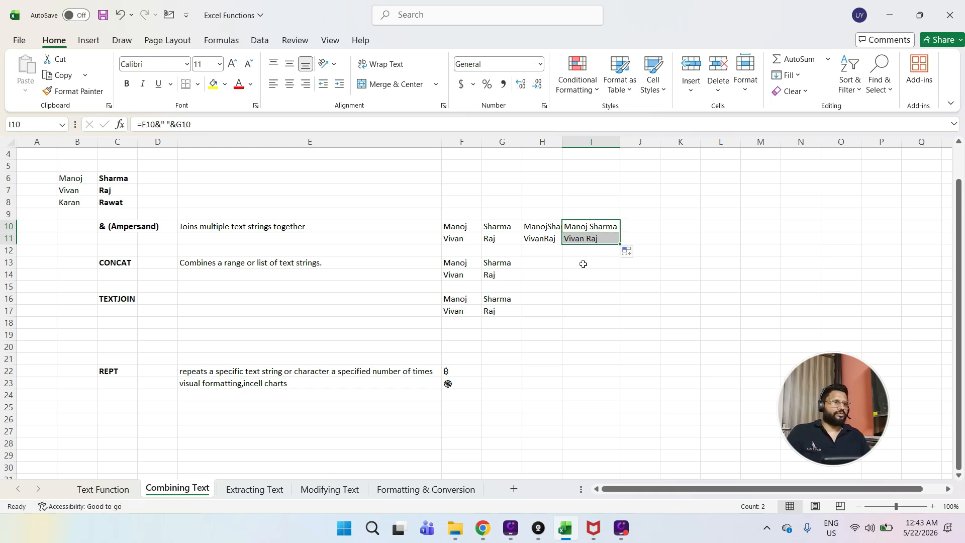
key(Down)
key(Up)
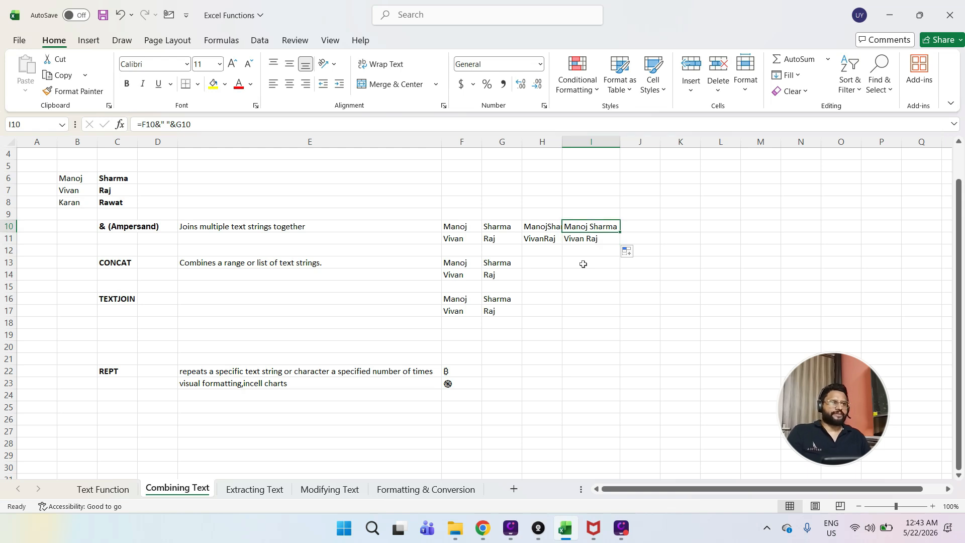
Step: Enter the formula =CONCATENATE(F13,G13) in cell H13 and fill it down to H14
key(Down)
key(Down)
key(Down)
key(Down)
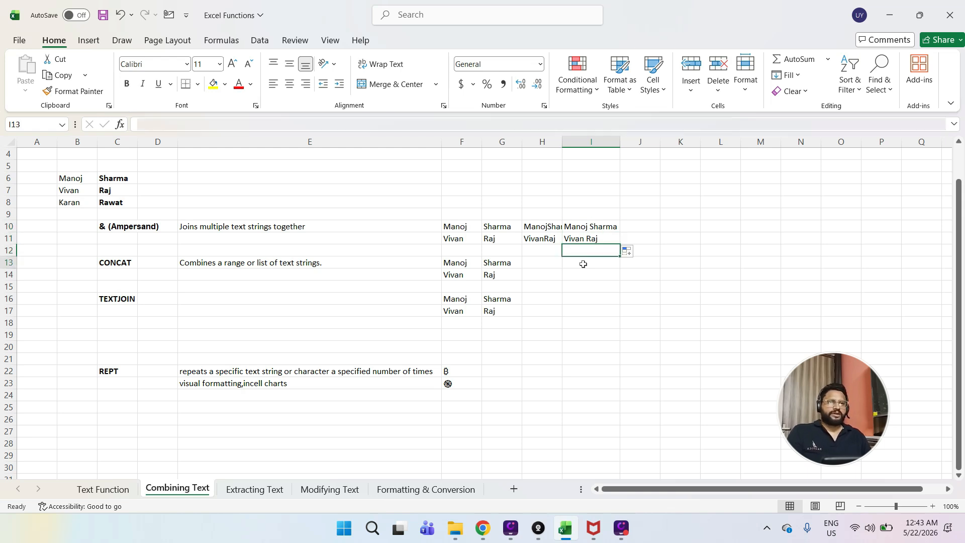
key(Up)
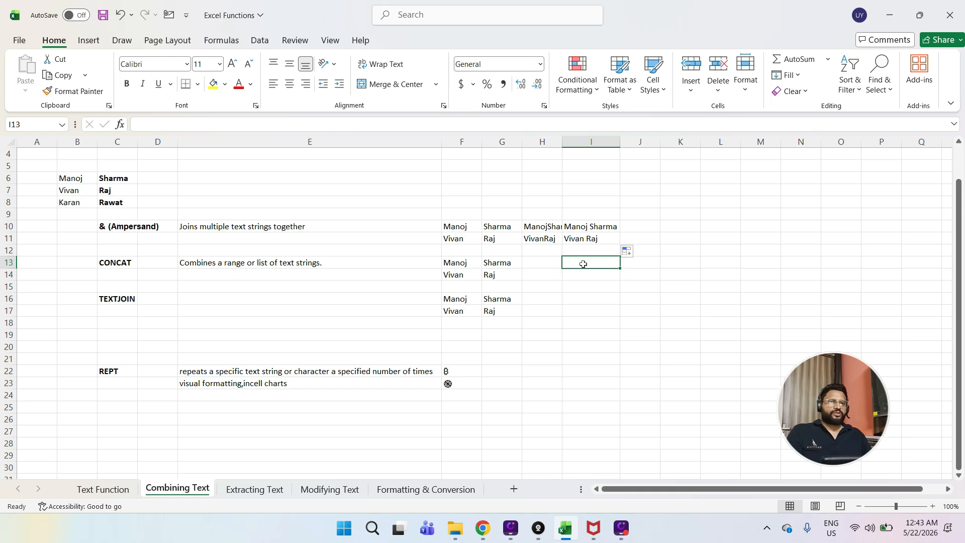
key(Left)
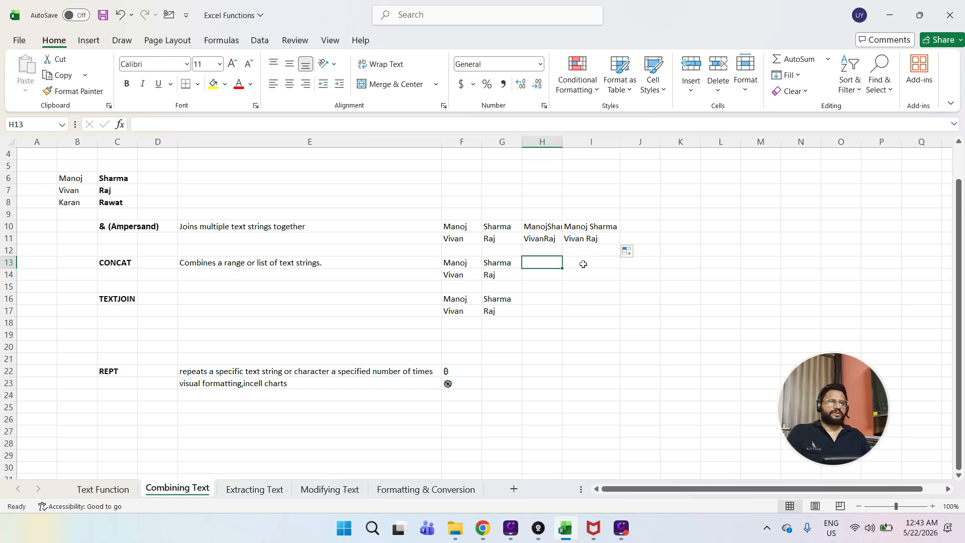
key(Right)
key(Left)
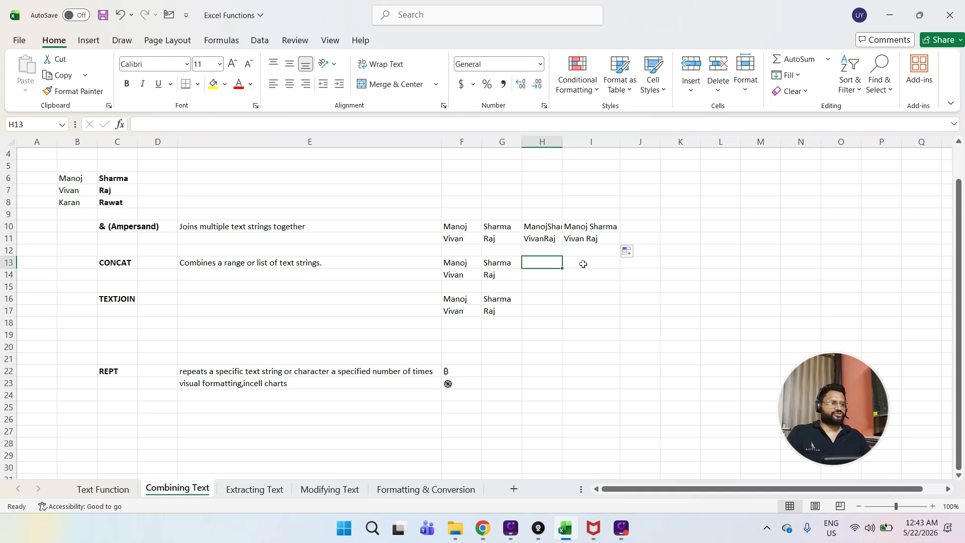
text(=)
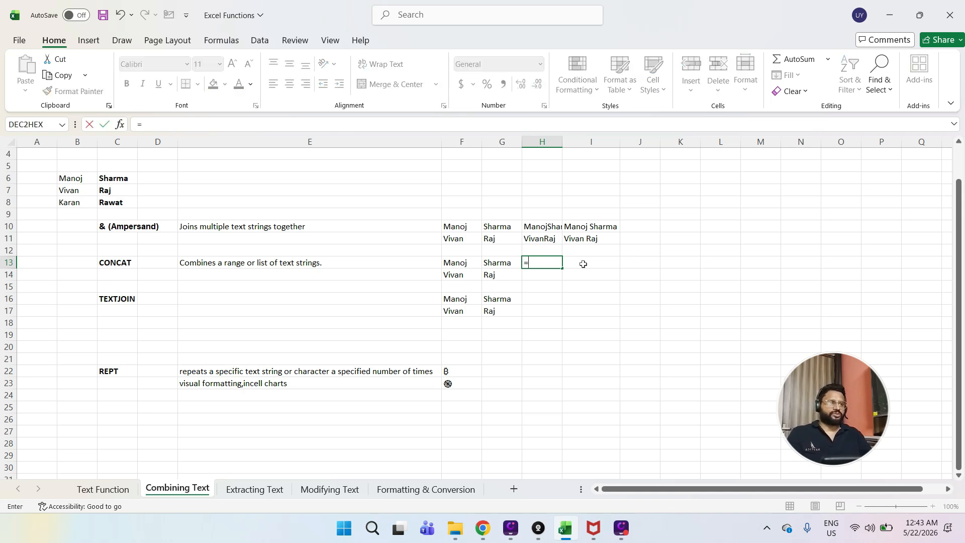
text(con)
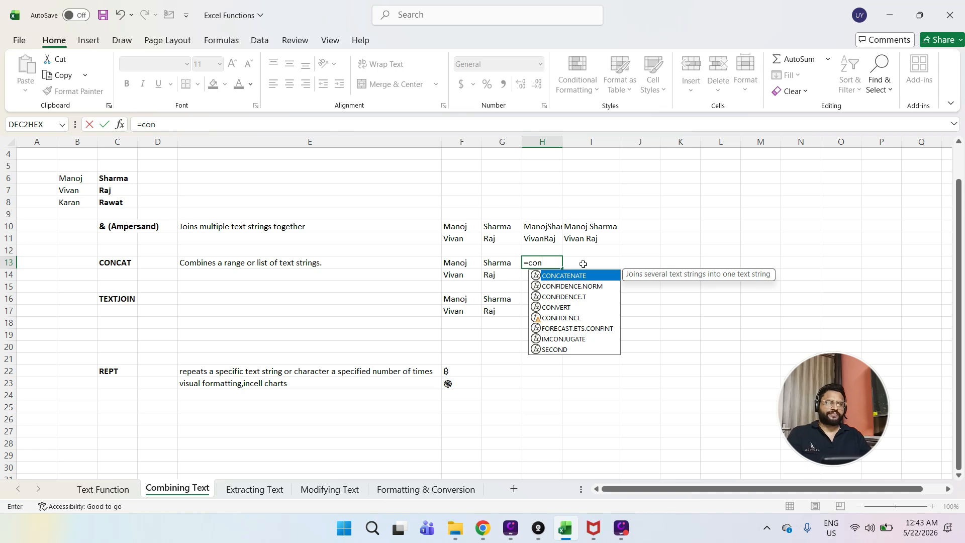
key(Tab)
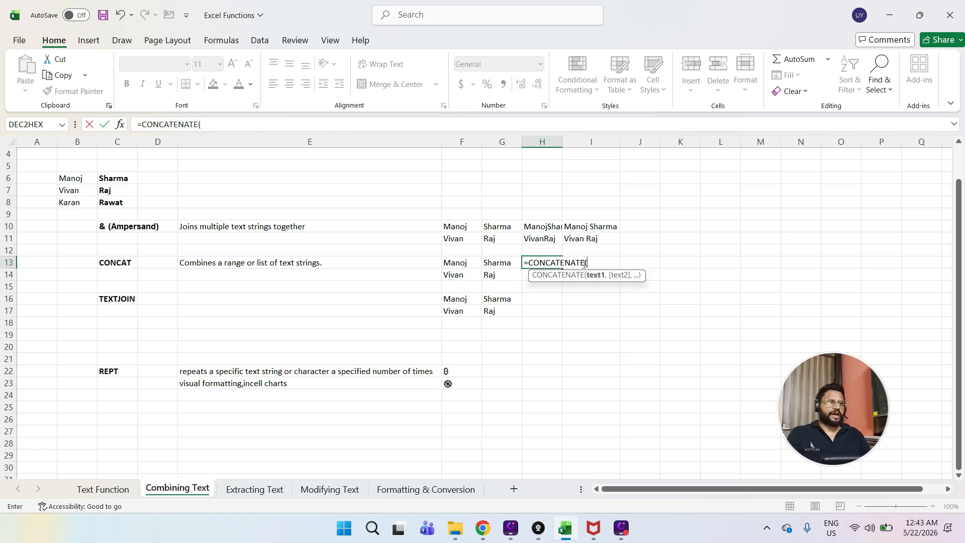
key(Left)
key(Left)
key(Left)
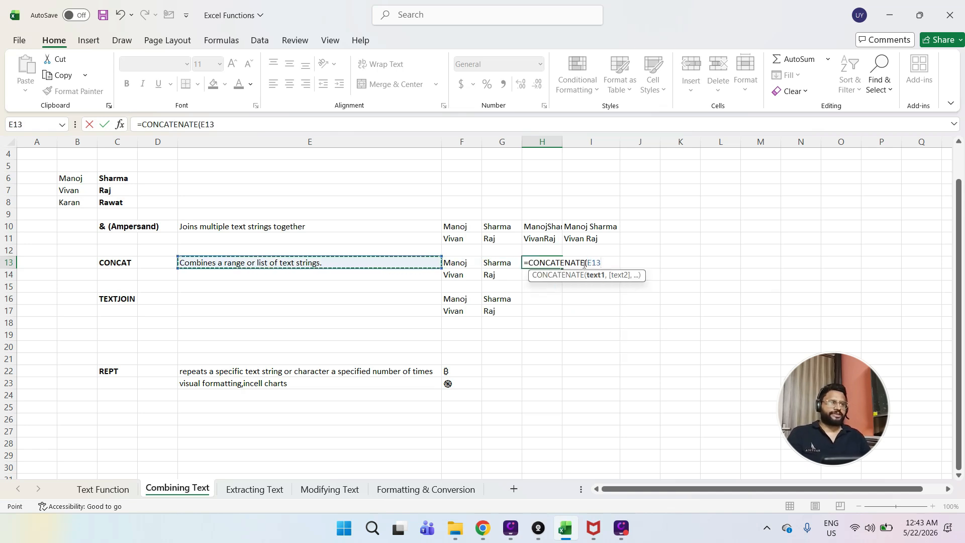
key(Right)
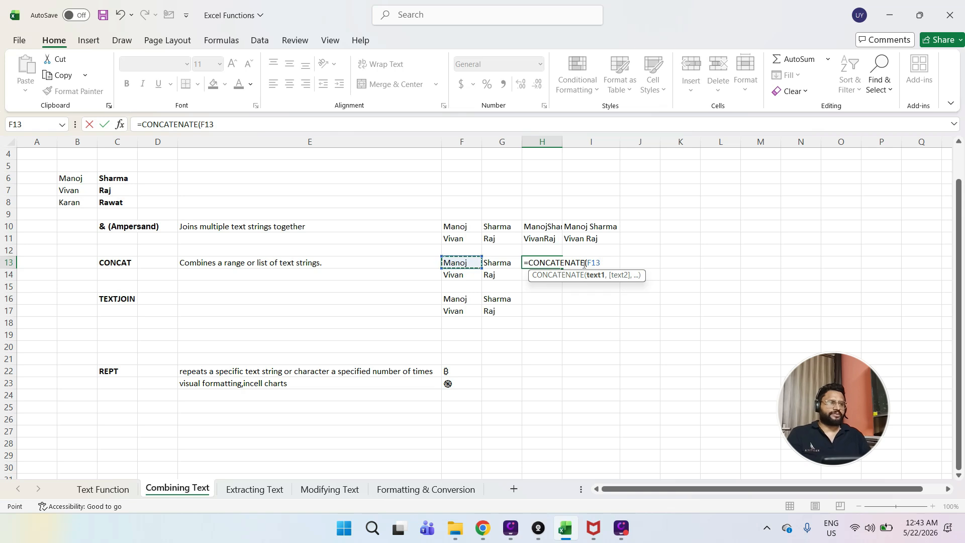
text(,)
key(Left)
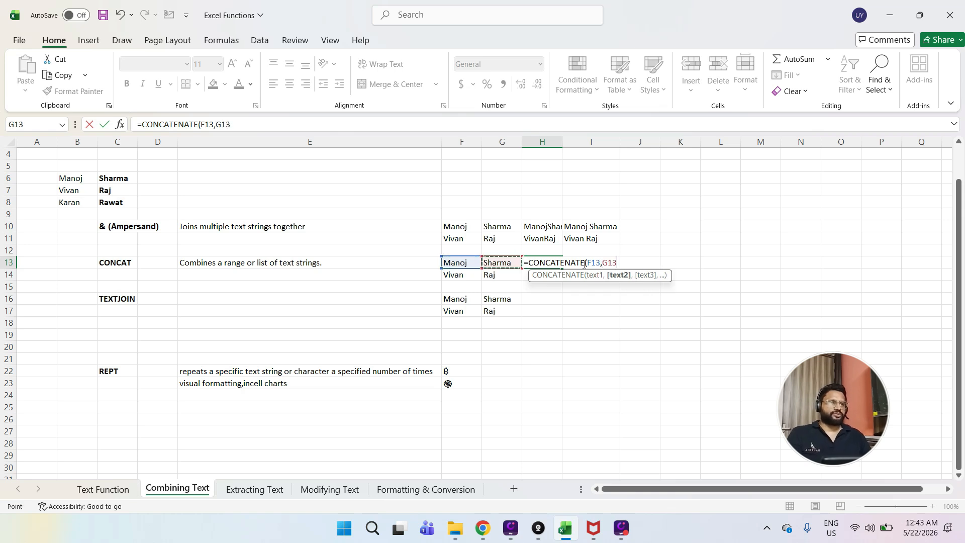
text())
key(ctrl+Return)
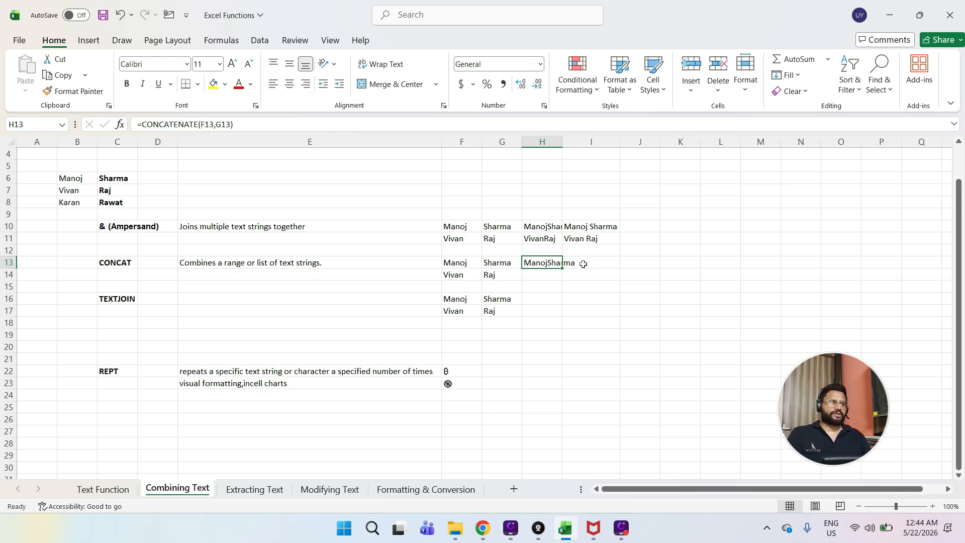
drag(562, 267, 563, 278)
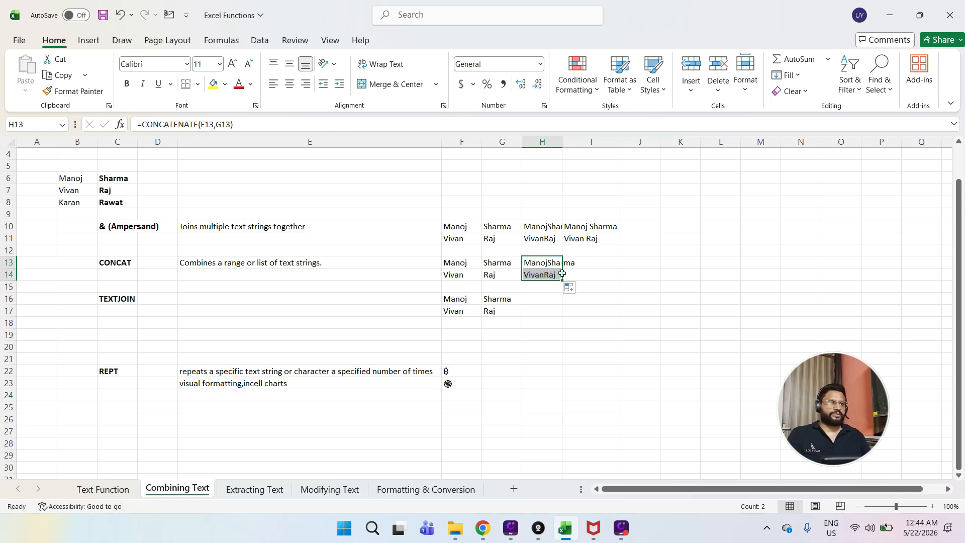
Step: Enter the formula =CONCATENATE(F13," ",G13) in cell I13 to join the names with a space, and fill it down to I14
click(527, 265)
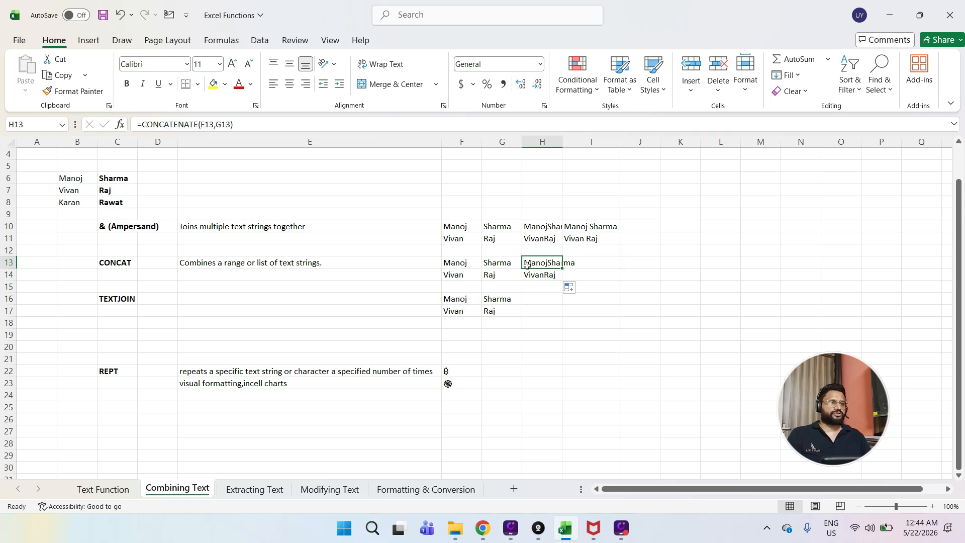
key(Right)
text(=c)
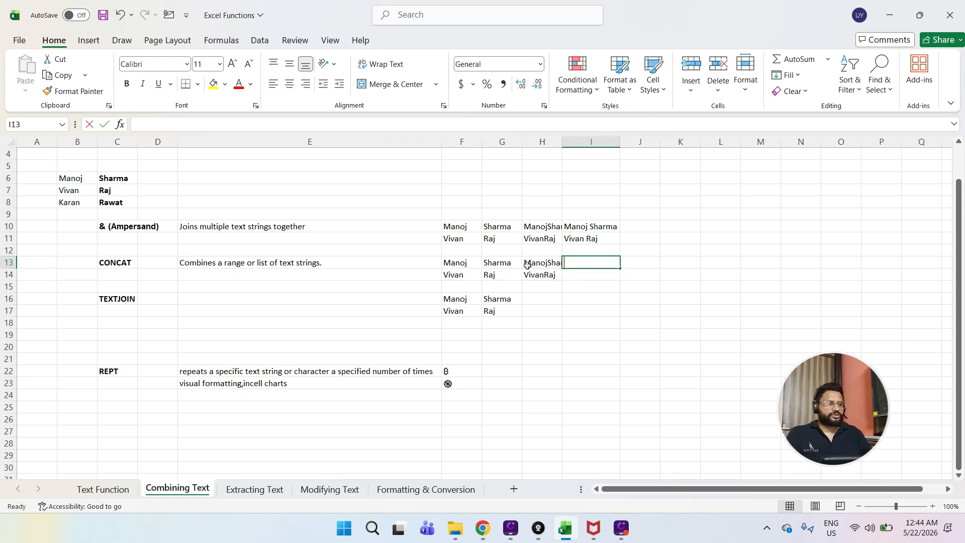
text(on)
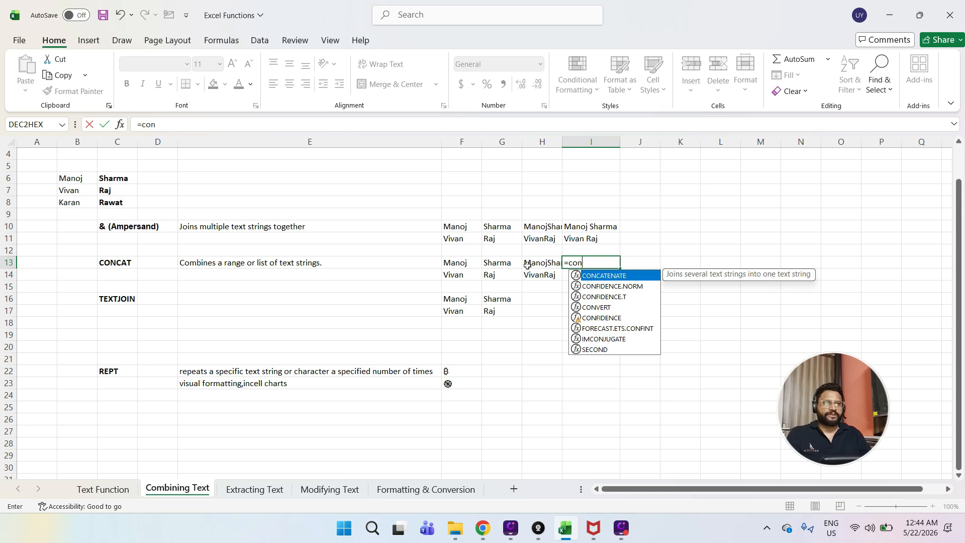
key(Tab)
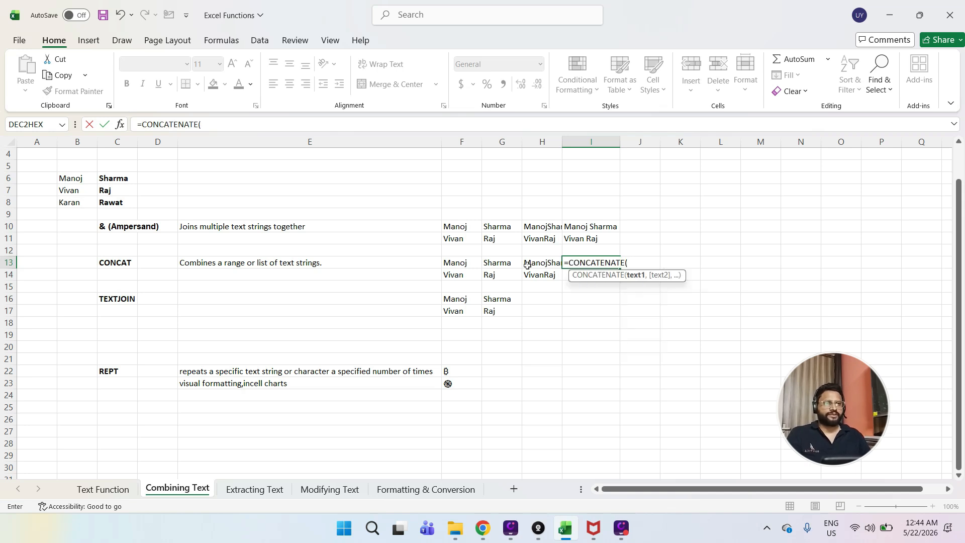
key(Left)
key(Left)
key(Left)
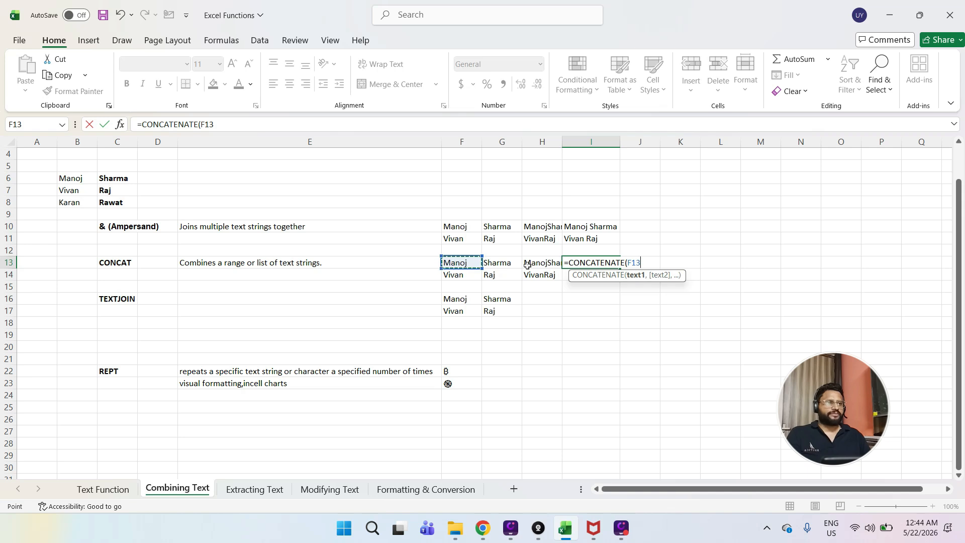
text(,)
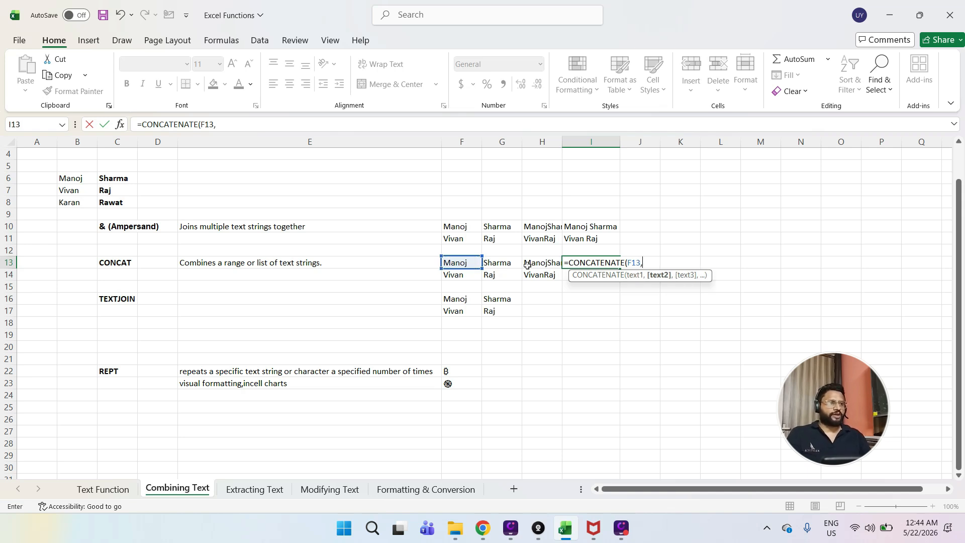
text(" ")
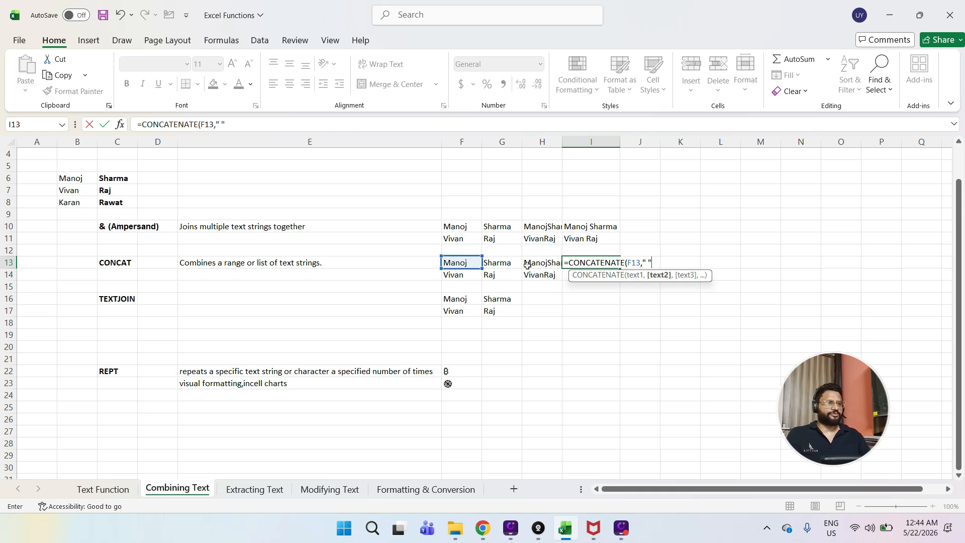
text( ",)
key(Left)
key(Left)
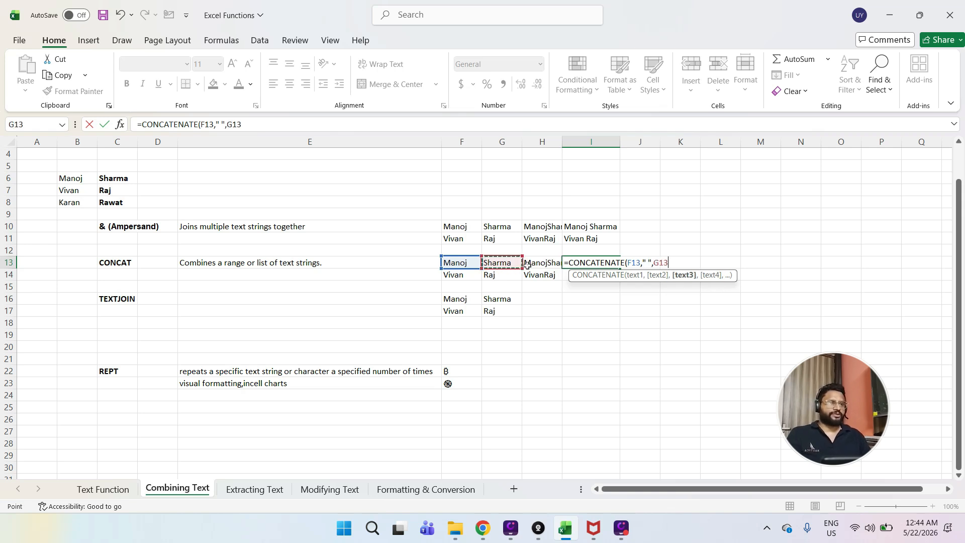
key(Return)
key(ctrl+Return)
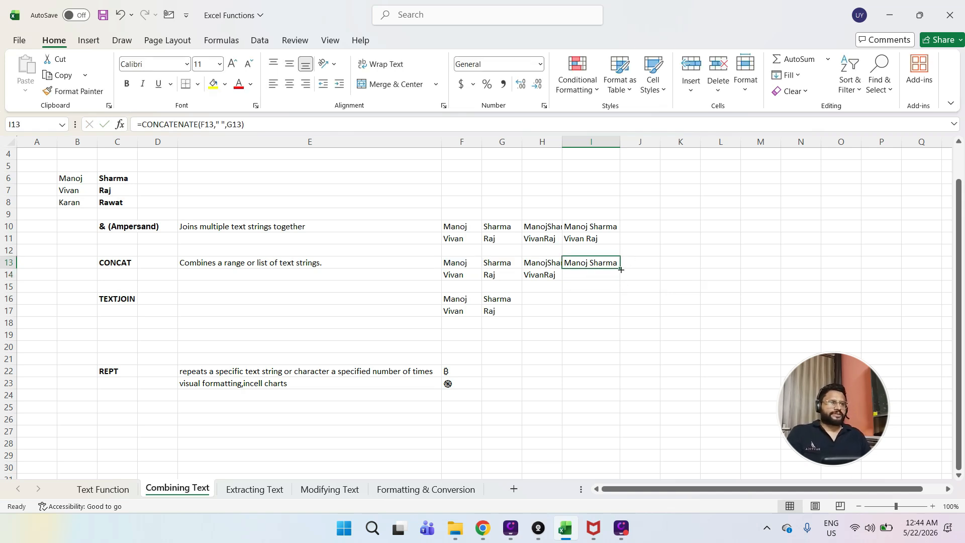
drag(621, 270, 621, 279)
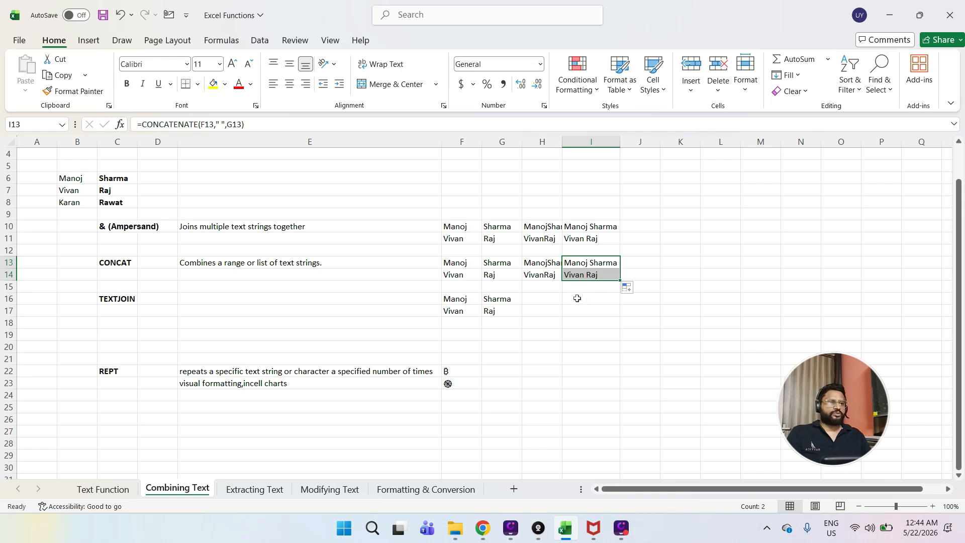
Step: Review the CONCATENATE formulas with the space separator in cells I13 and I14
click(582, 272)
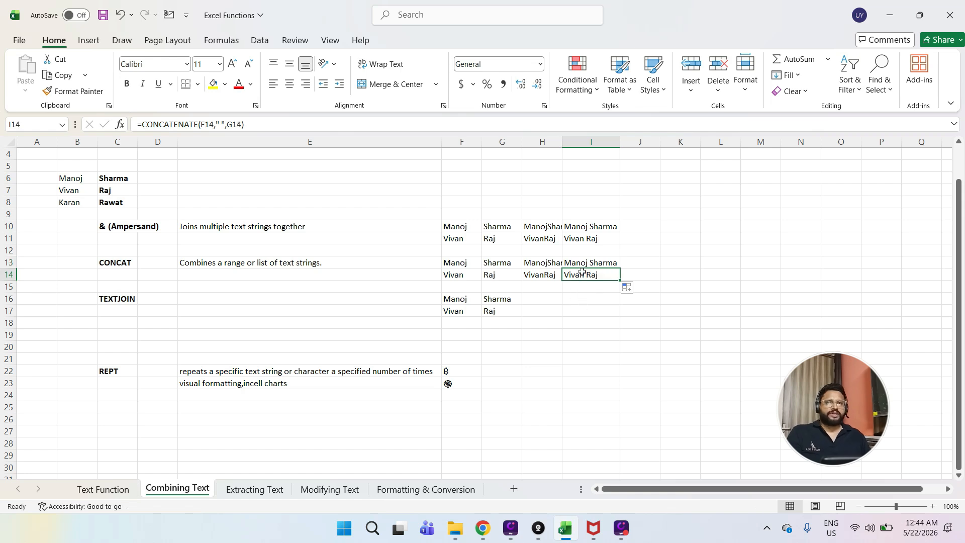
key(Left)
key(Right)
key(Up)
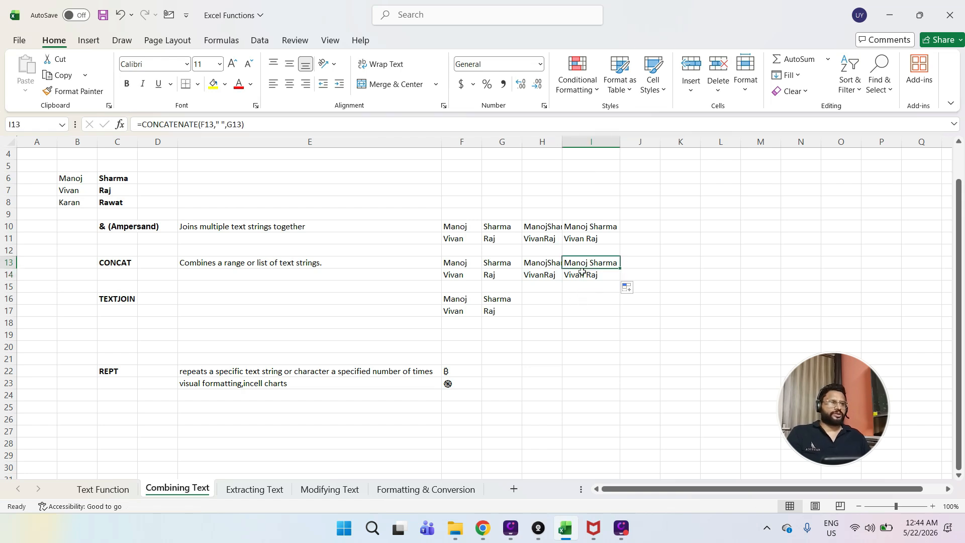
key(Down)
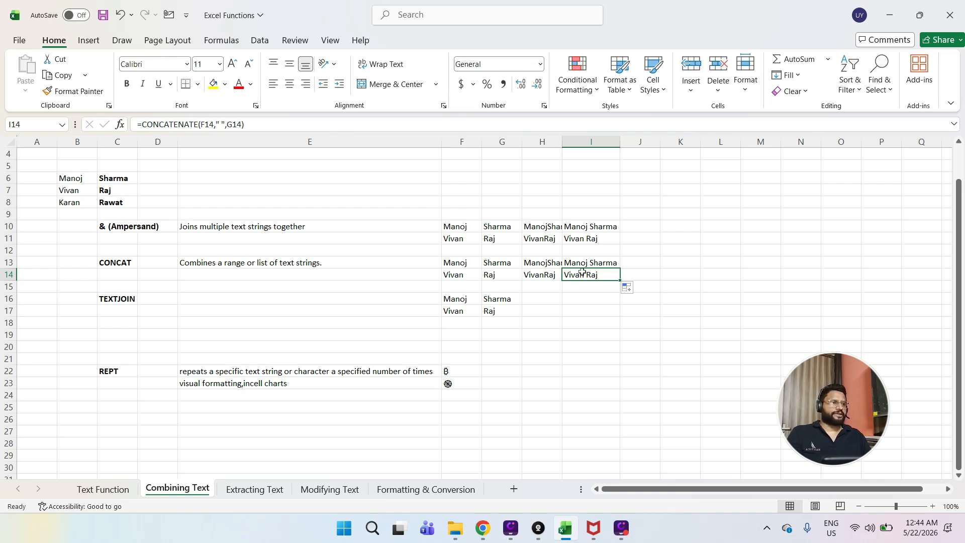
key(Down)
key(Down)
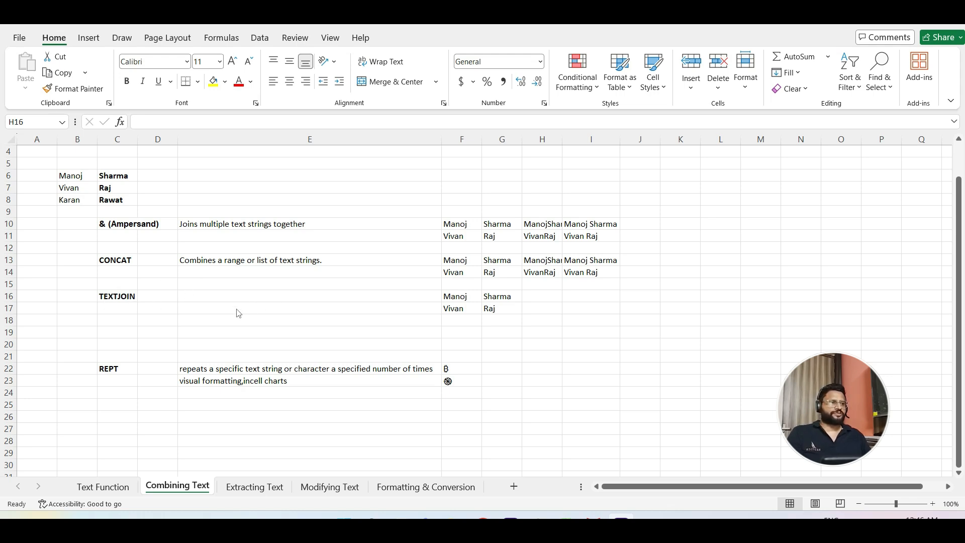
Step: Switch to the Book workbook open in Excel for the web in Chrome
key(alt+Tab)
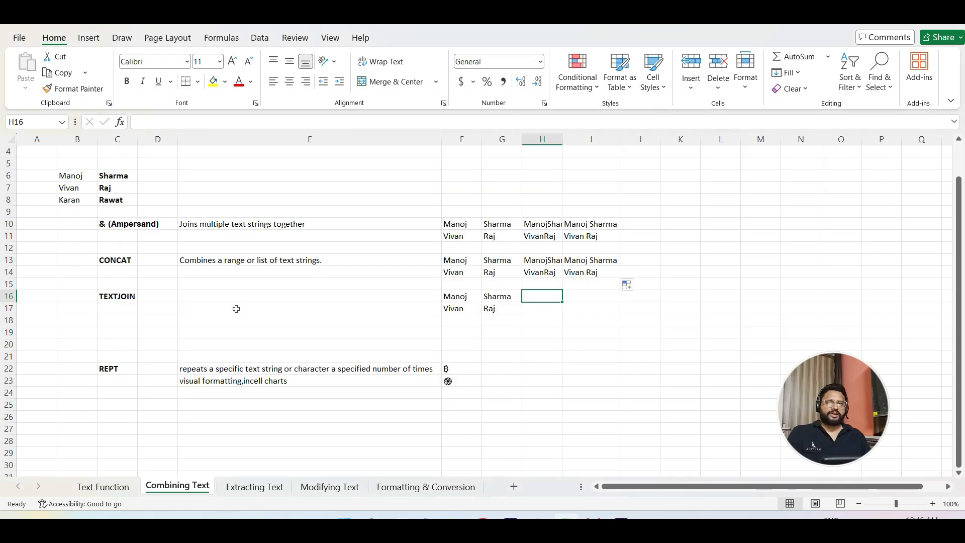
key(alt+Tab)
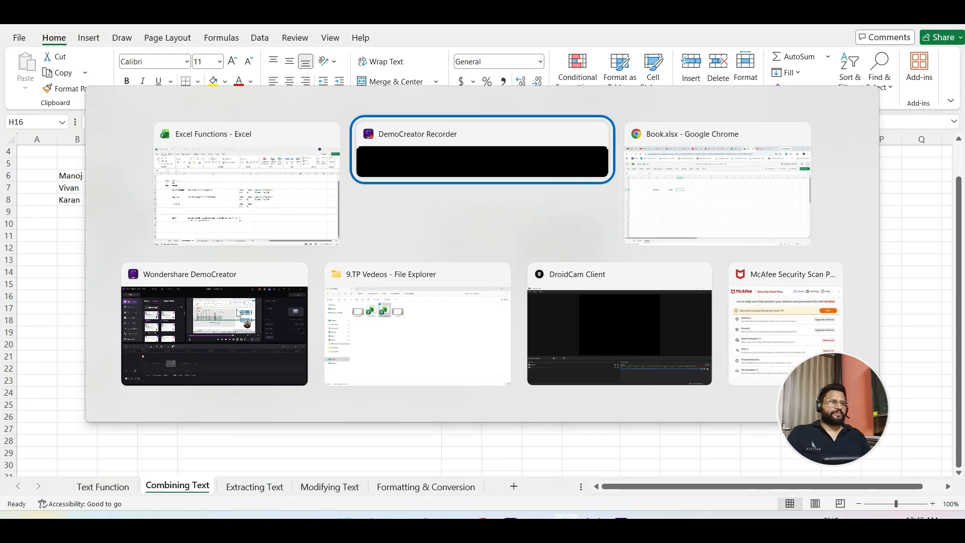
key(alt+Tab)
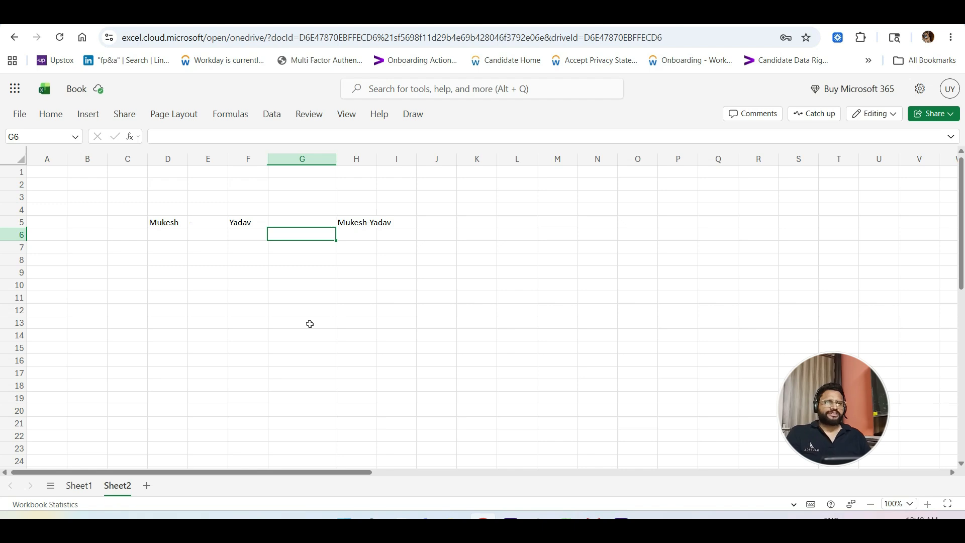
Step: Examine the first name, hyphen separator and last name in cells D5:F5 of Sheet2
key(Left)
key(Left)
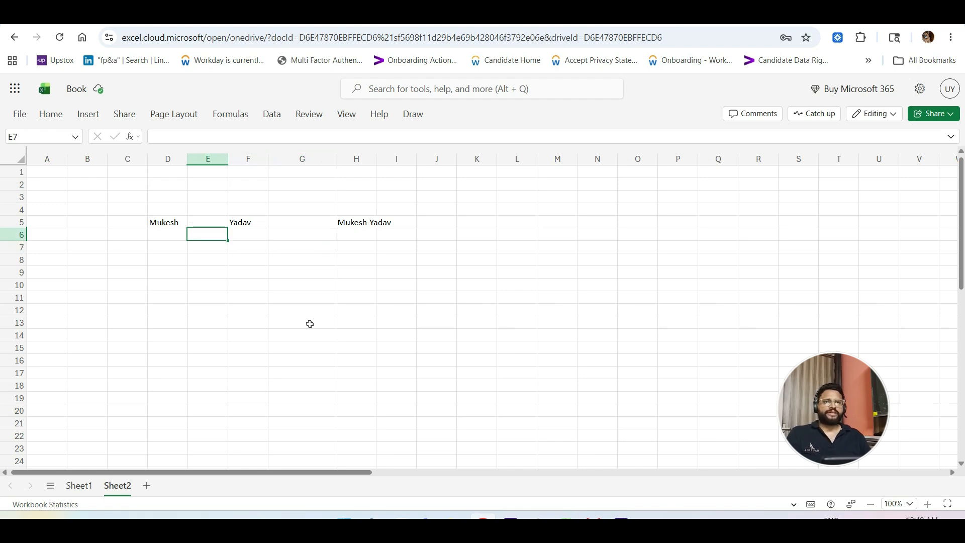
key(Up)
key(Left)
key(Right)
key(Right)
key(Down)
key(Down)
key(Left)
key(Left)
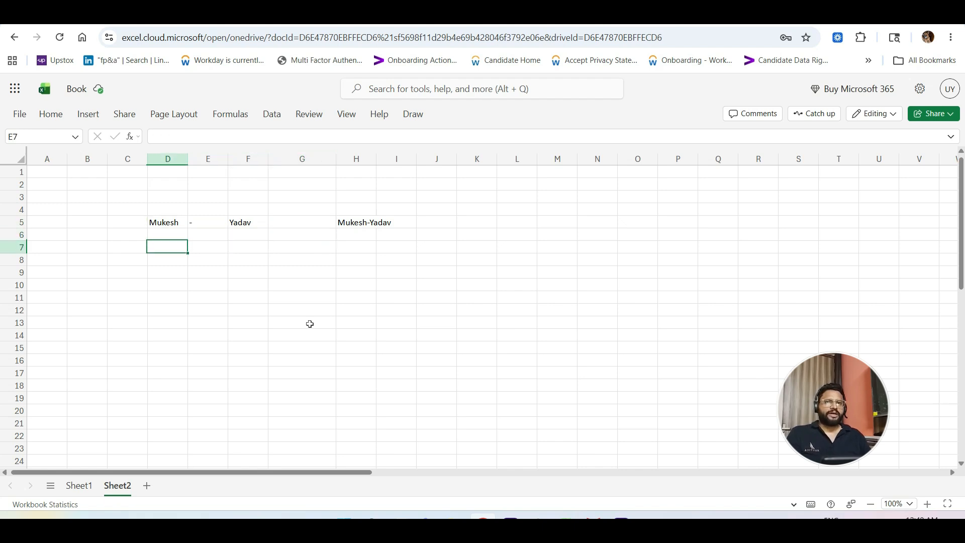
key(Up)
key(Up)
key(Right)
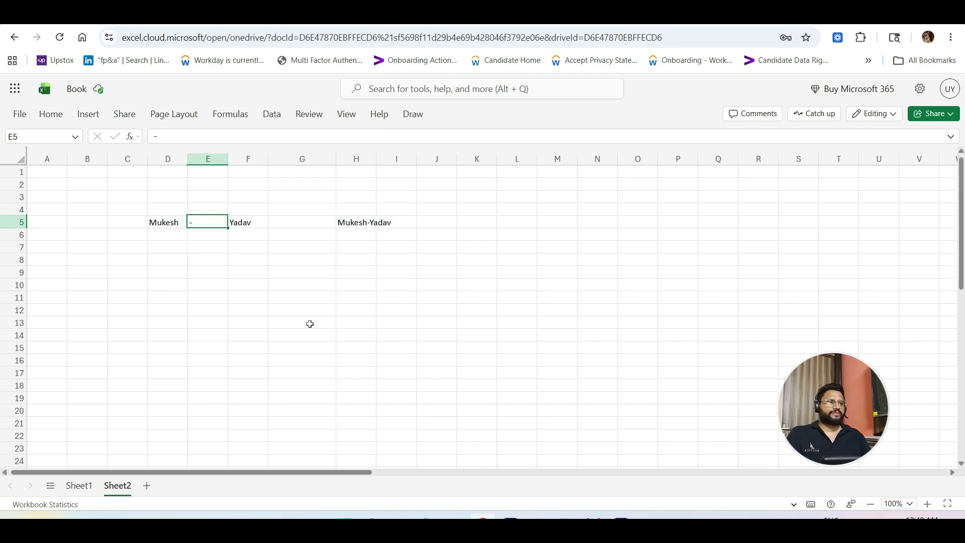
Step: Start a TEXTJOIN formula in cell E7 with a hyphen as the delimiter and TRUE to ignore empty cells
key(Down)
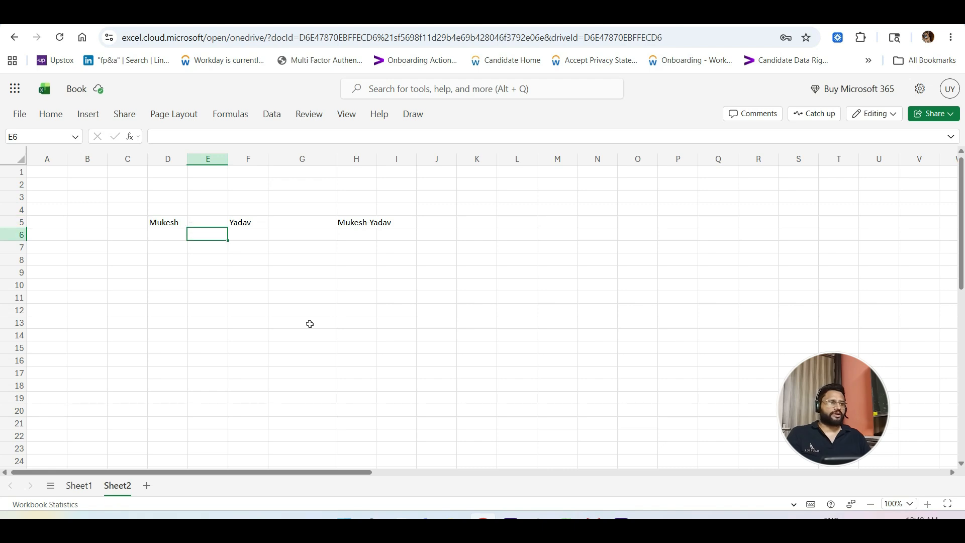
key(Down)
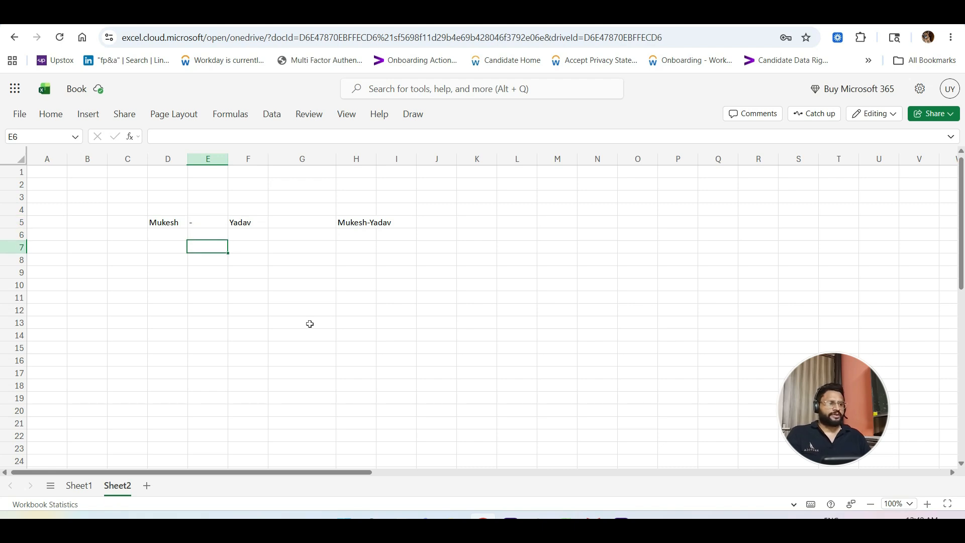
text(=te)
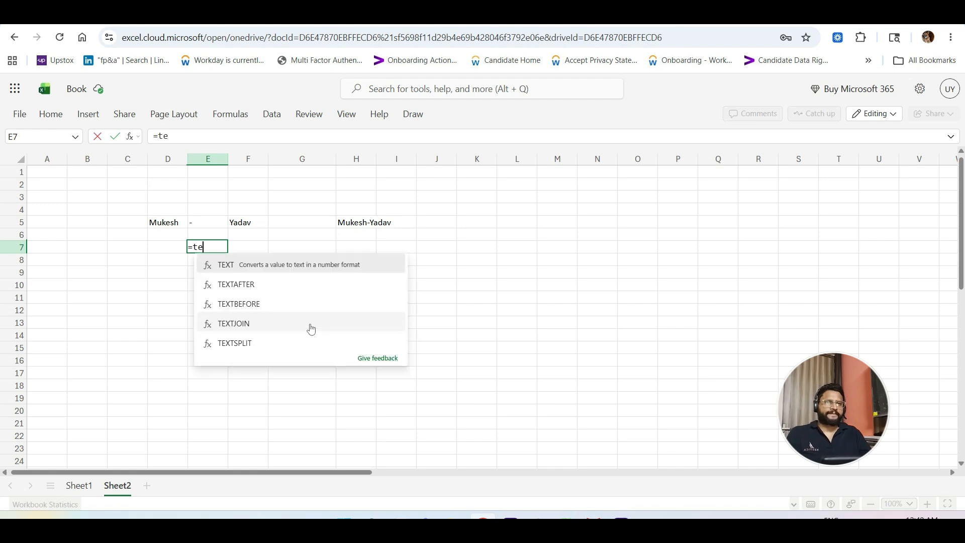
key(Down)
key(Down)
key(Down)
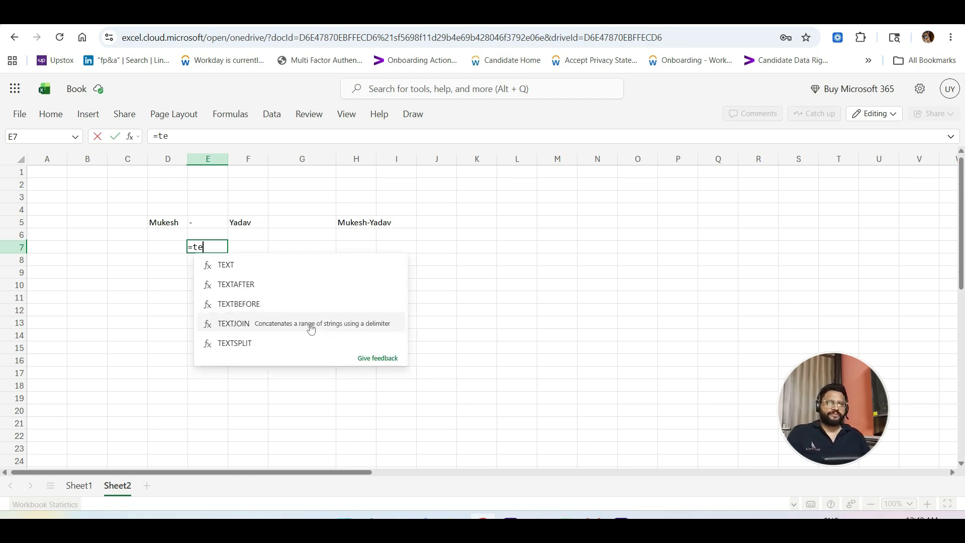
key(Tab)
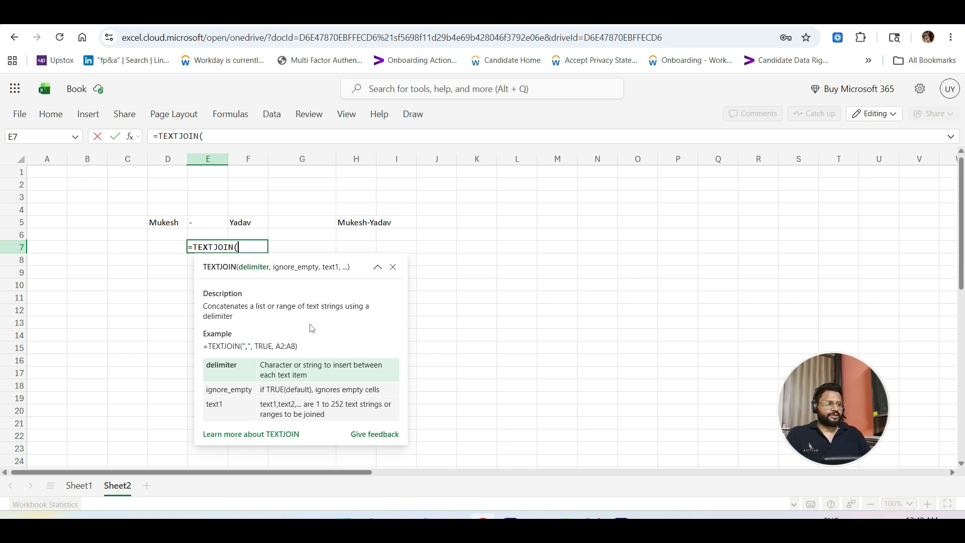
text(")
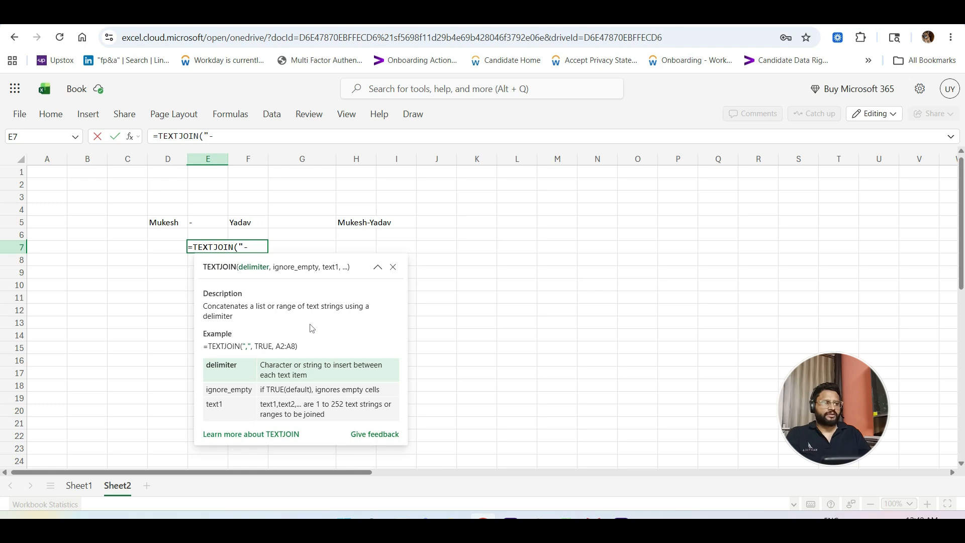
text(-",)
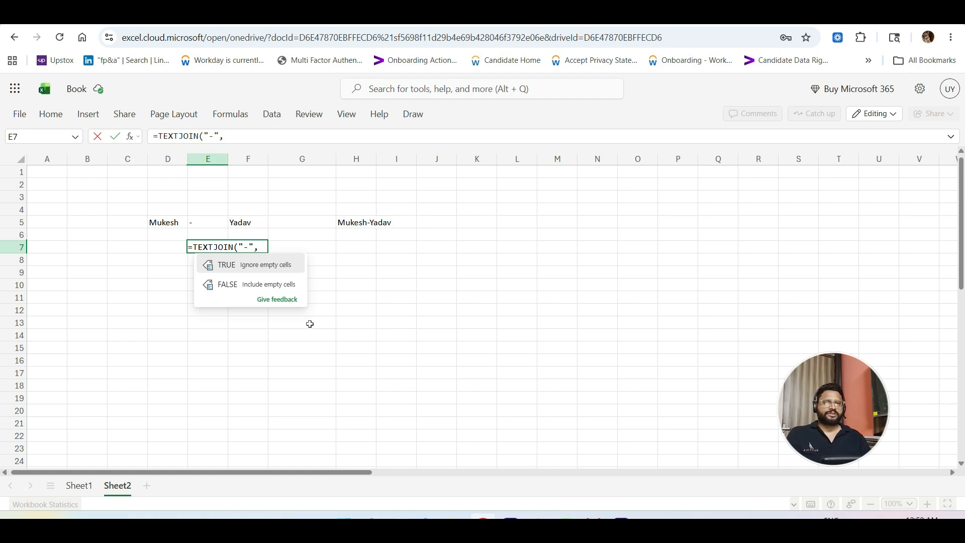
key(Tab)
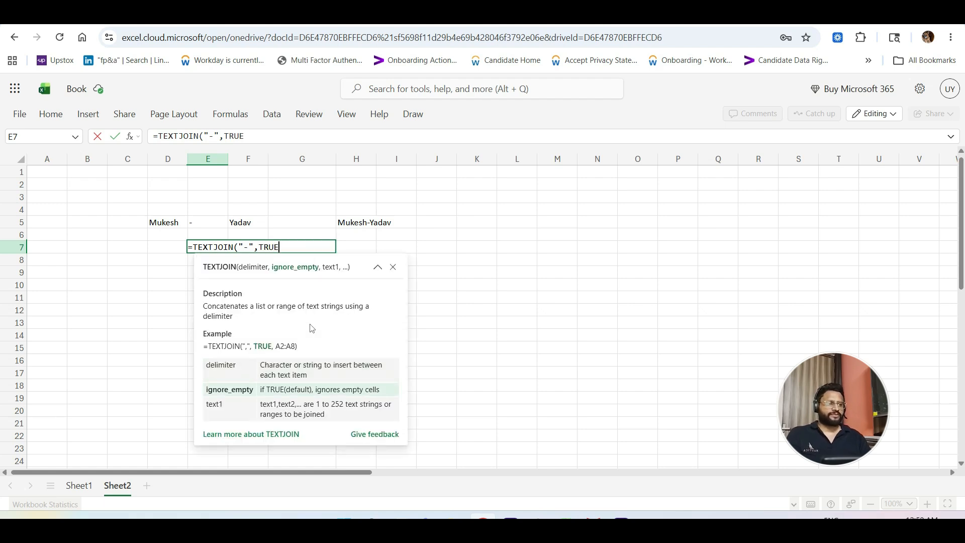
Step: Complete the TEXTJOIN formula in E7 with the first name in D5 and the last name in F5 as text arguments
text(,)
key(Left)
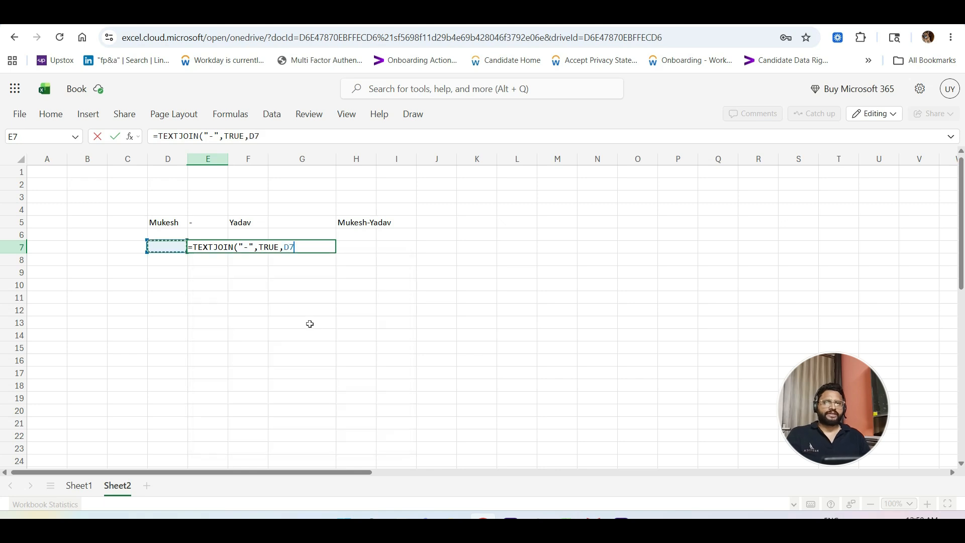
key(Up)
key(Up)
text(,)
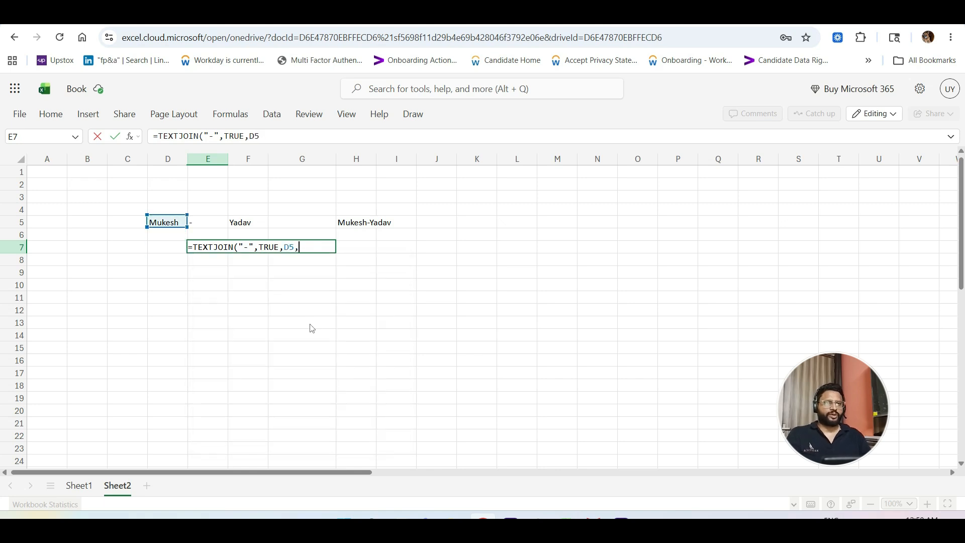
key(Left)
key(Up)
key(Up)
key(Right)
key(Right)
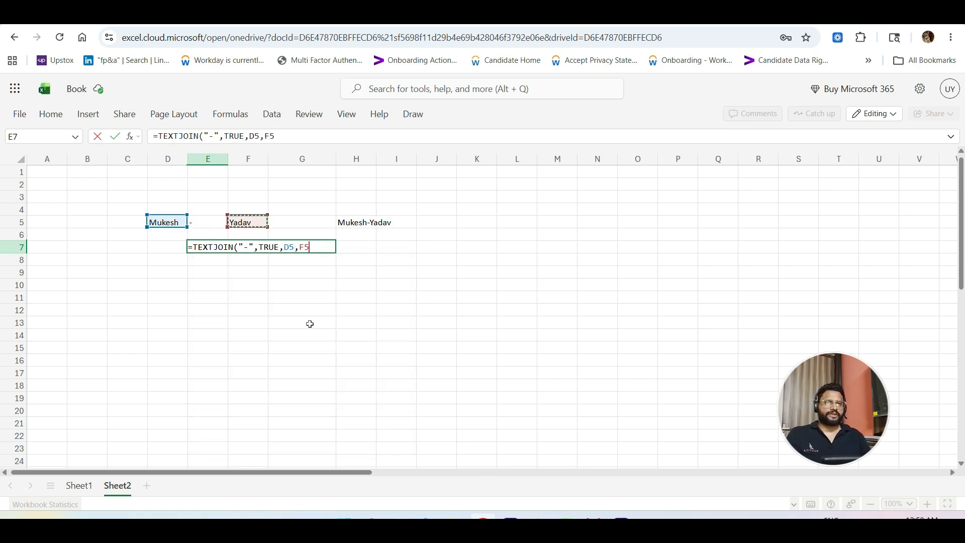
text())
key(Return)
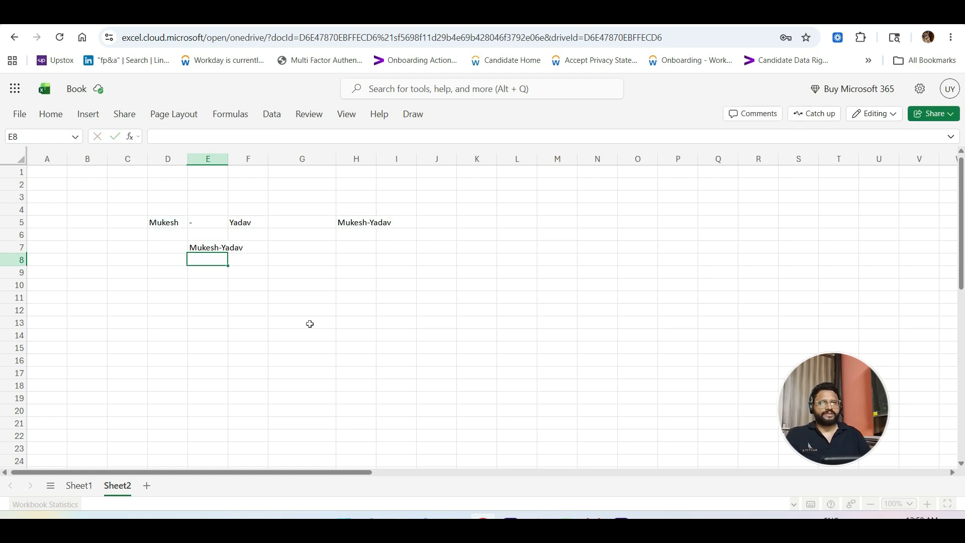
Step: Review the TEXTJOIN formula in cell E7 and the name and hyphen cells in row 5
key(Up)
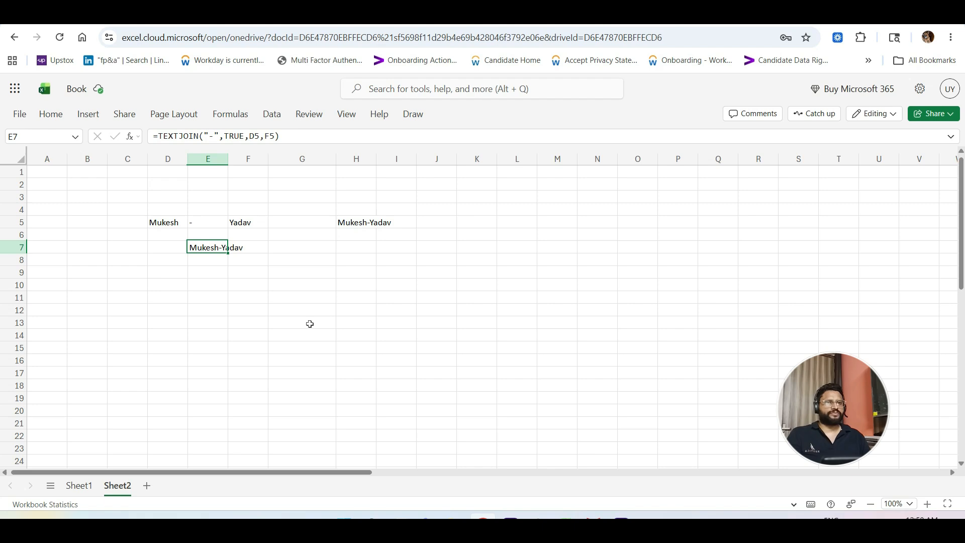
key(Left)
key(Up)
key(Up)
key(Right)
key(Right)
key(Up)
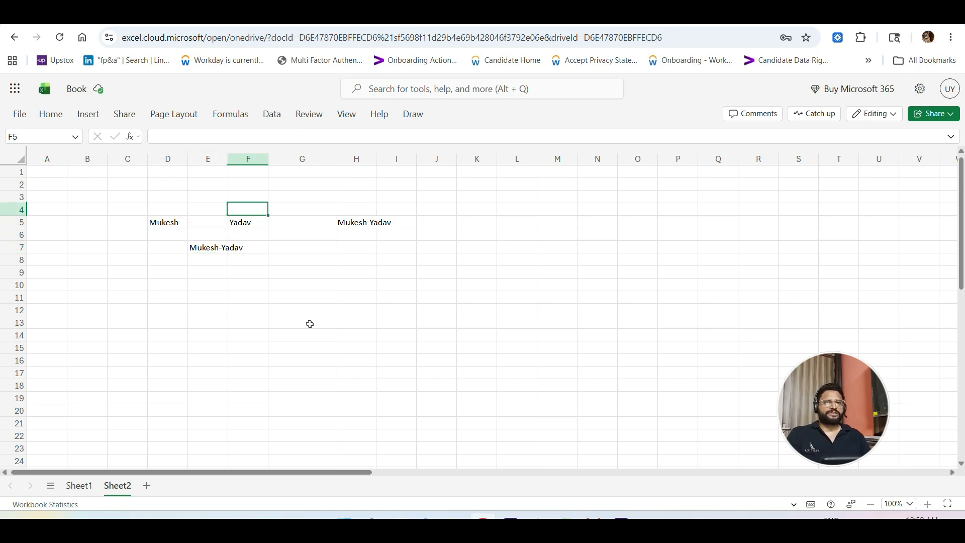
key(Left)
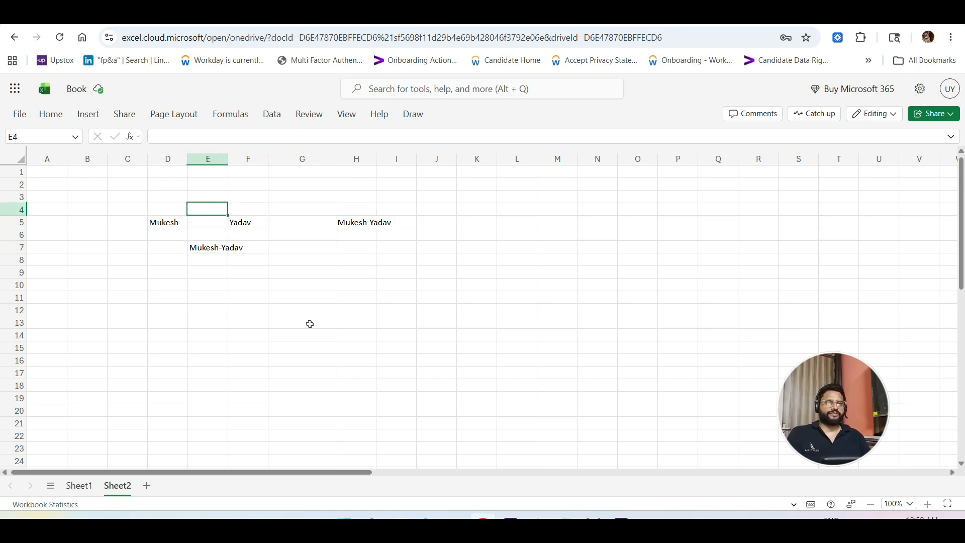
Step: Switch back to the Excel Functions workbook in desktop Excel
key(alt+Tab)
key(alt+Tab)
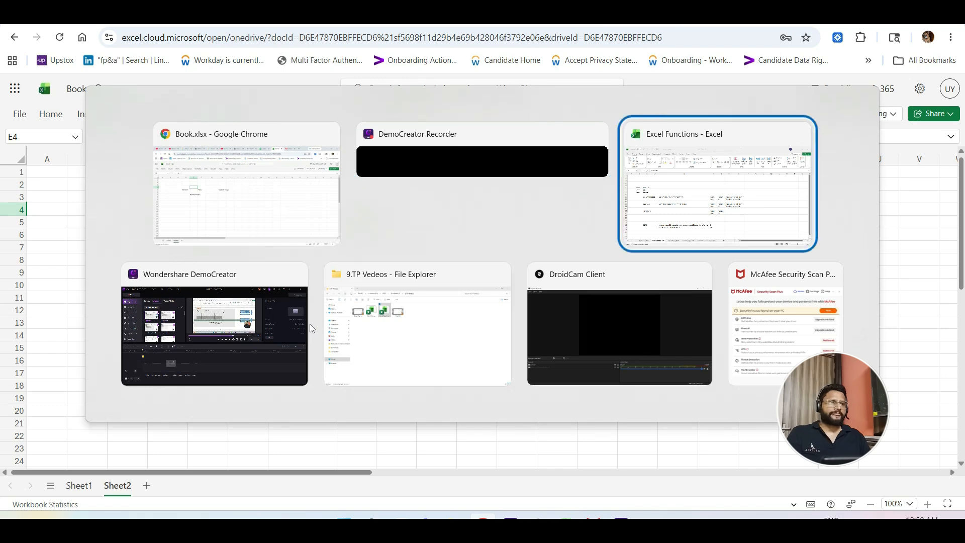
key(Right)
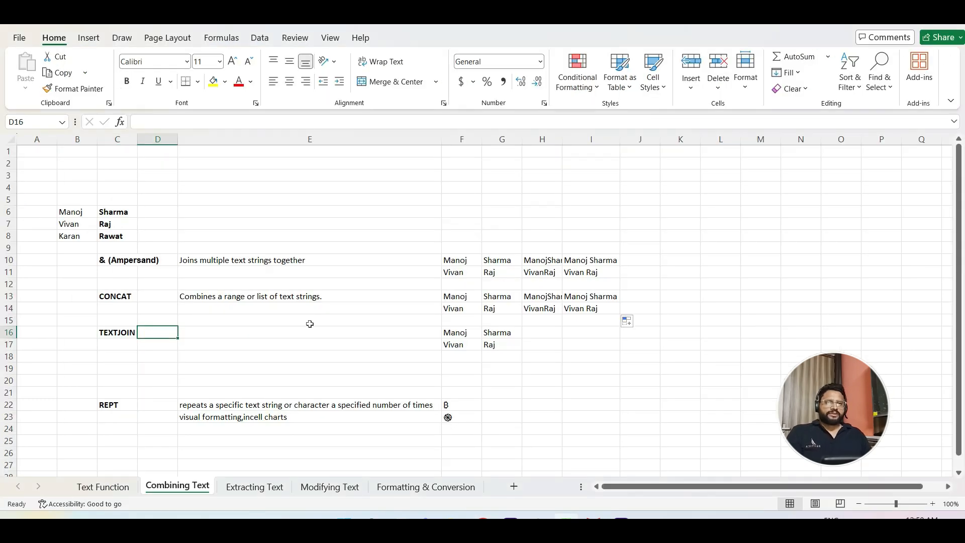
Step: Examine the REPT function's description and its sample character in cells E22:F22 of the Combining Text sheet
key(Down)
key(Down)
key(Down)
key(Down)
key(Down)
key(Down)
key(Right)
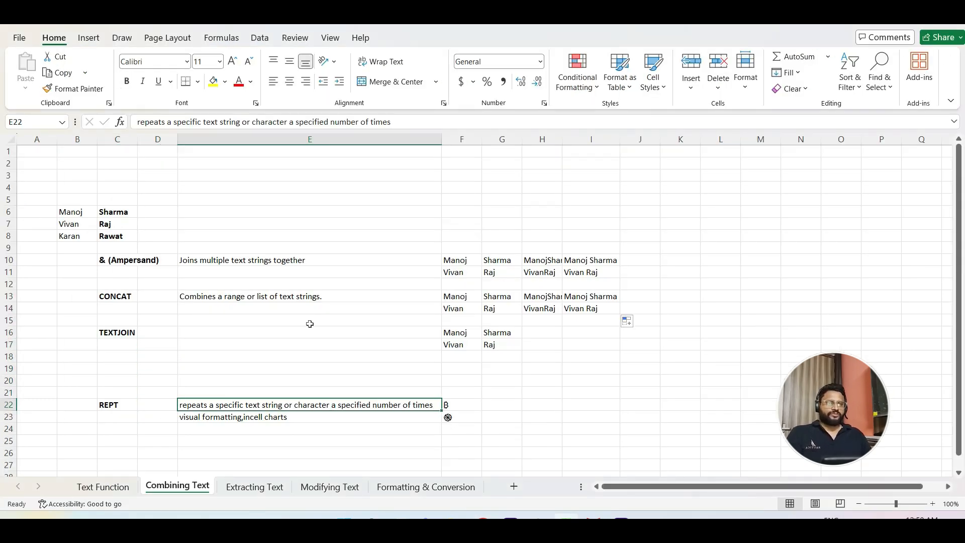
key(Right)
key(Right)
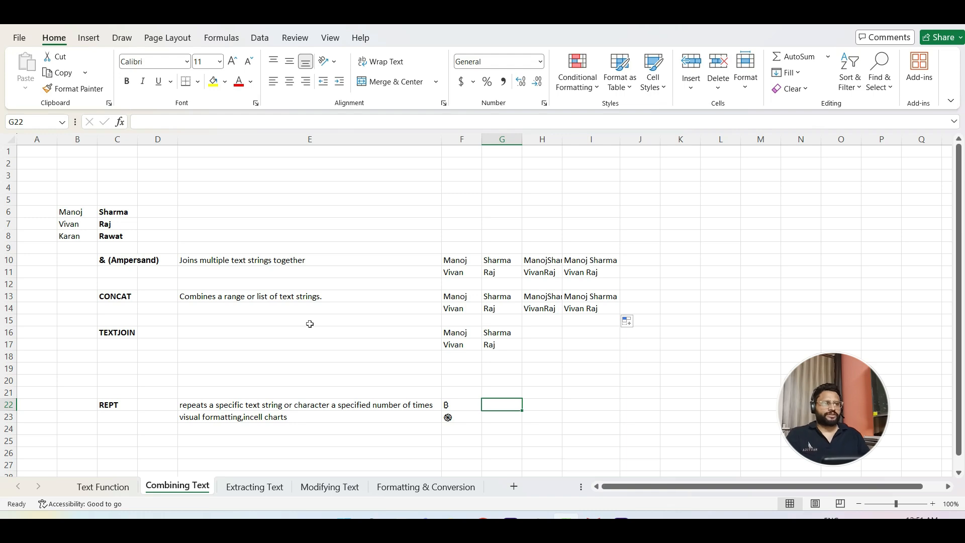
key(Left)
key(Right)
Step: Enter the formula =REPT(F22,6) in cell G22 to repeat the character six times, and fill it down to G23
text(=)
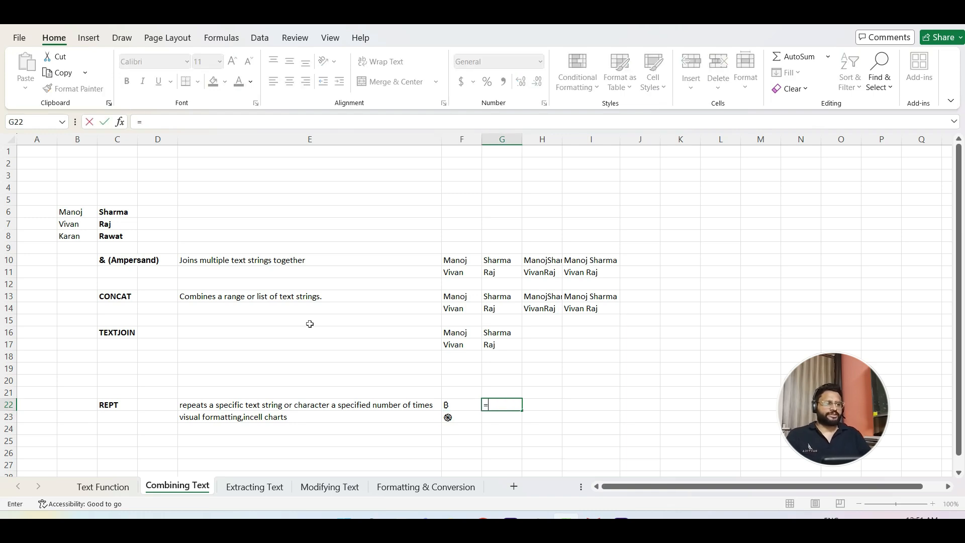
text(rep)
key(Down)
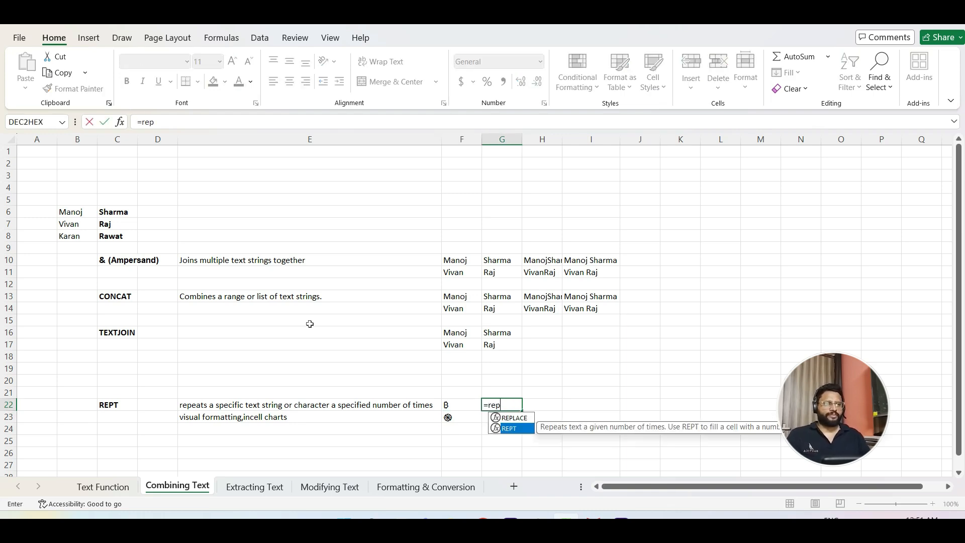
key(Tab)
key(Left)
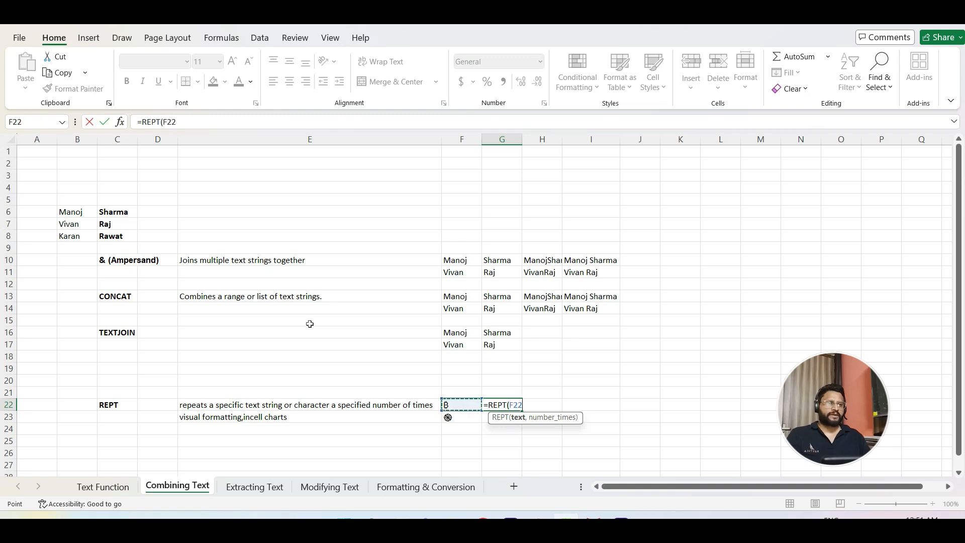
text(,)
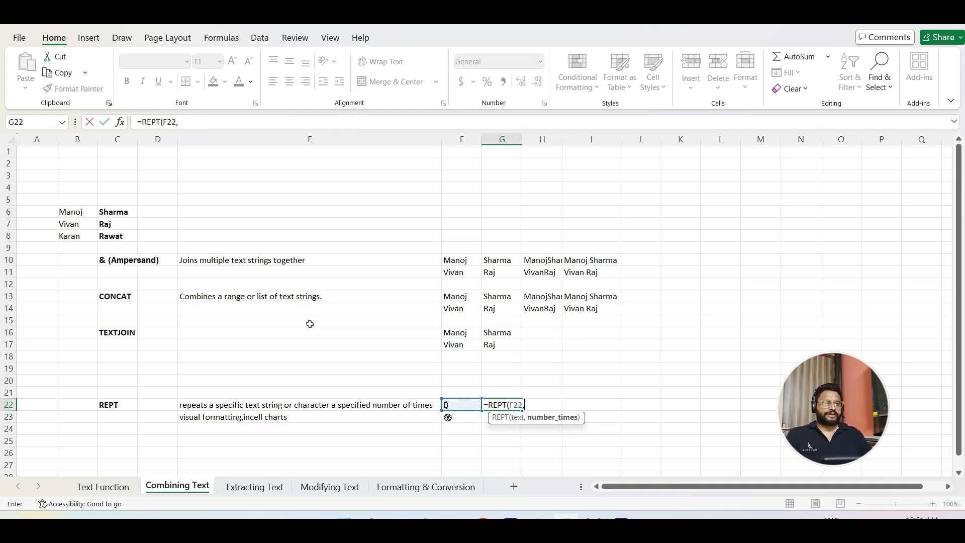
text(6)
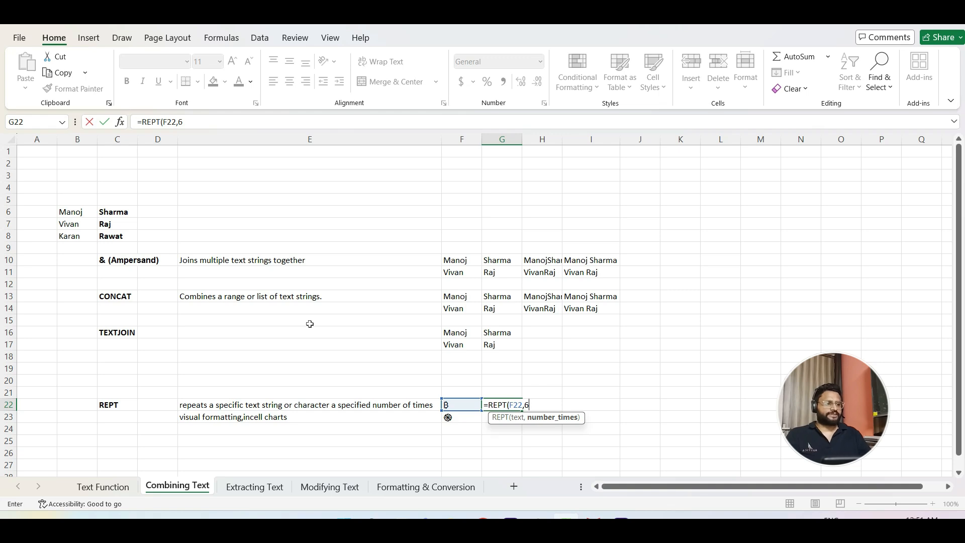
text())
key(Return)
key(Up)
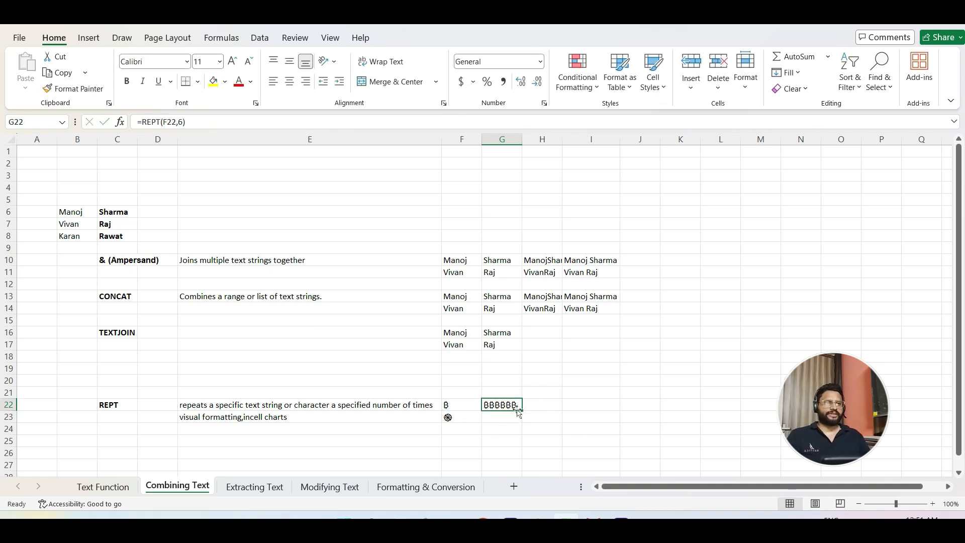
drag(518, 411, 520, 422)
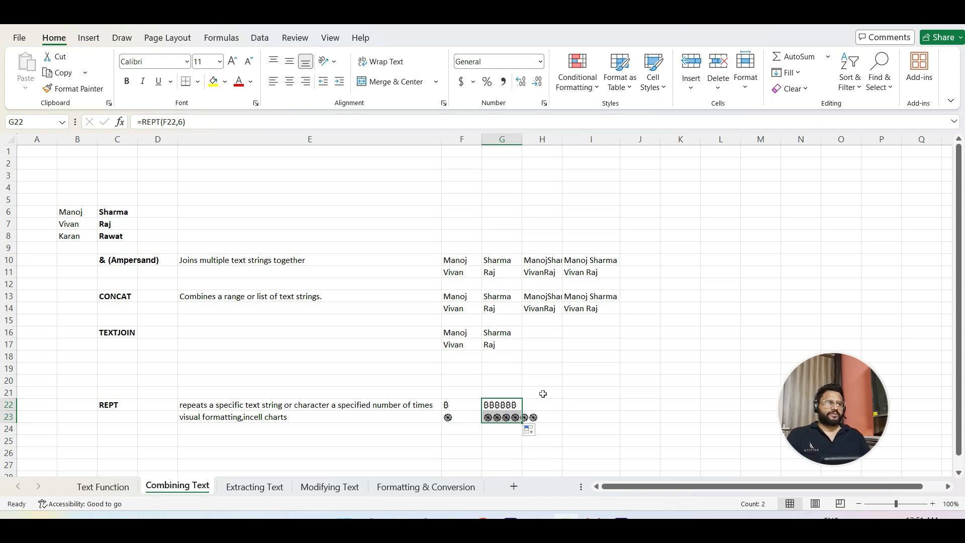
click(543, 393)
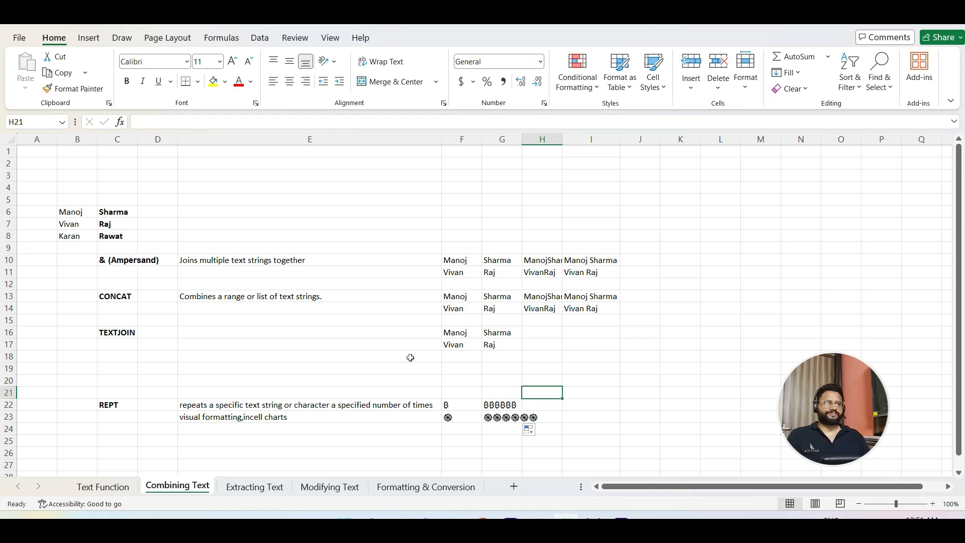
Step: Open the Extracting Text sheet and autofit column B to the width of the function names
click(254, 488)
click(311, 315)
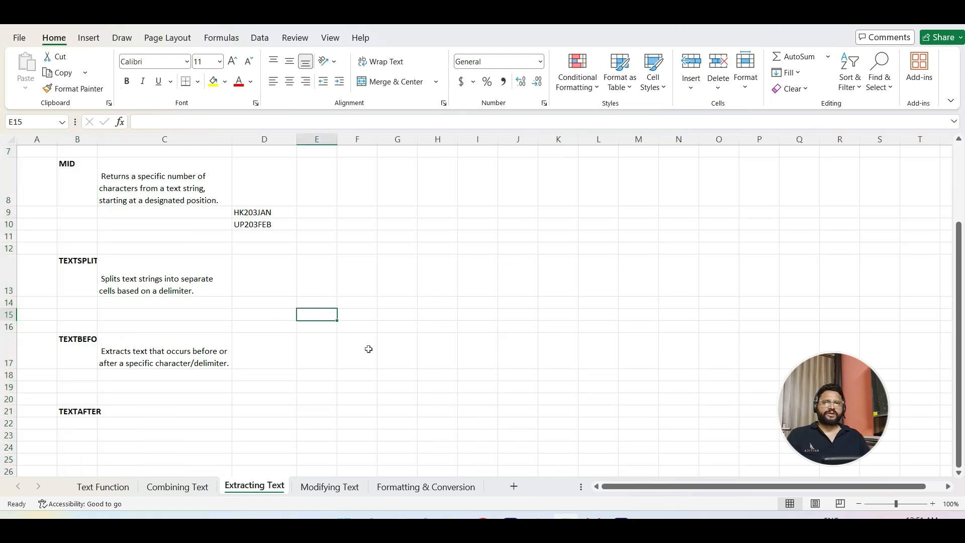
double_click(99, 142)
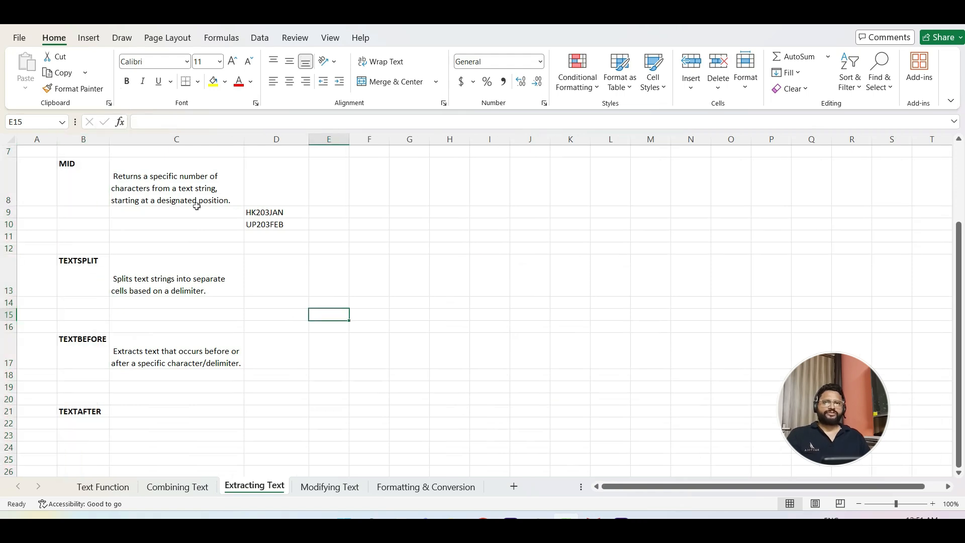
click(443, 301)
scroll(332, 307, up, 2)
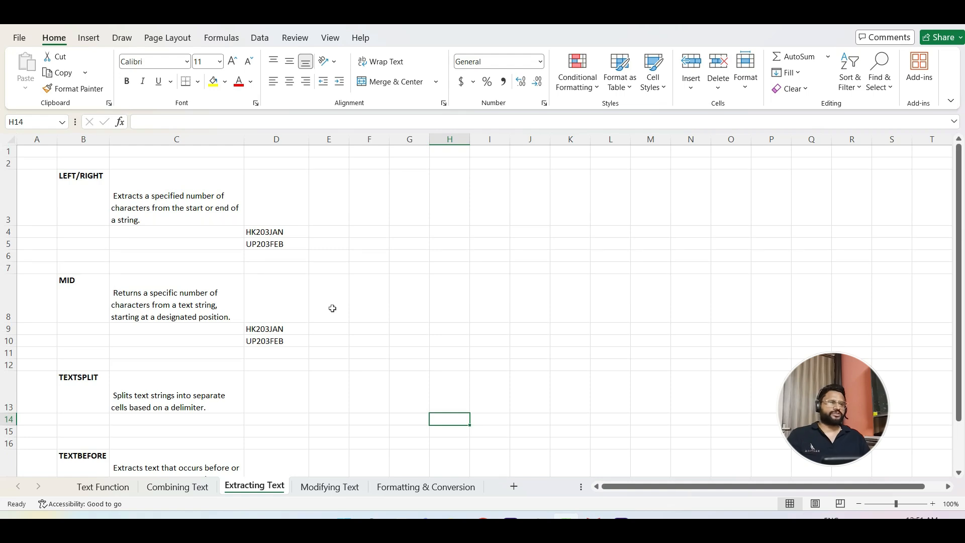
Step: Examine the sample codes in cells D4:D5 of the LEFT/RIGHT section
key(Left)
key(Left)
key(Left)
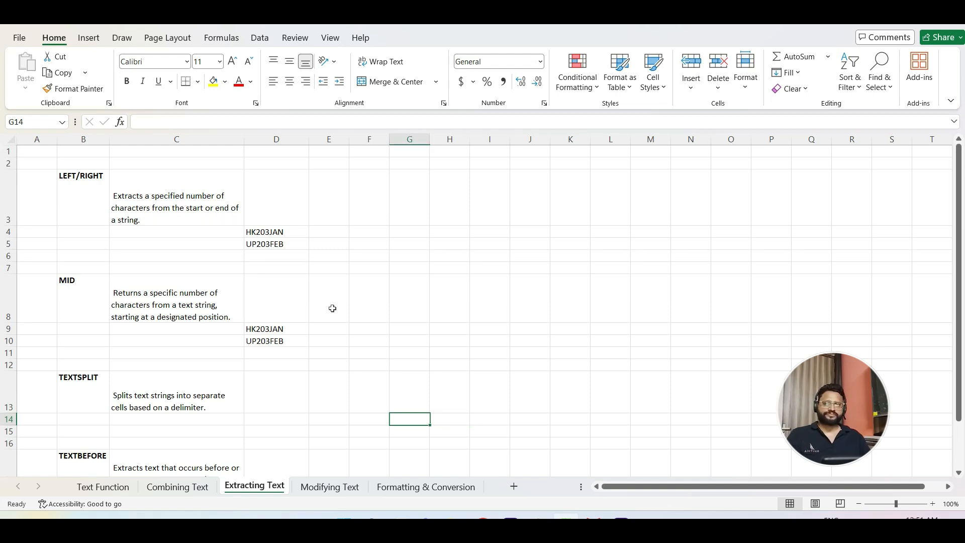
key(Up)
key(Up)
key(Up)
key(Up)
key(Up)
key(Up)
key(Up)
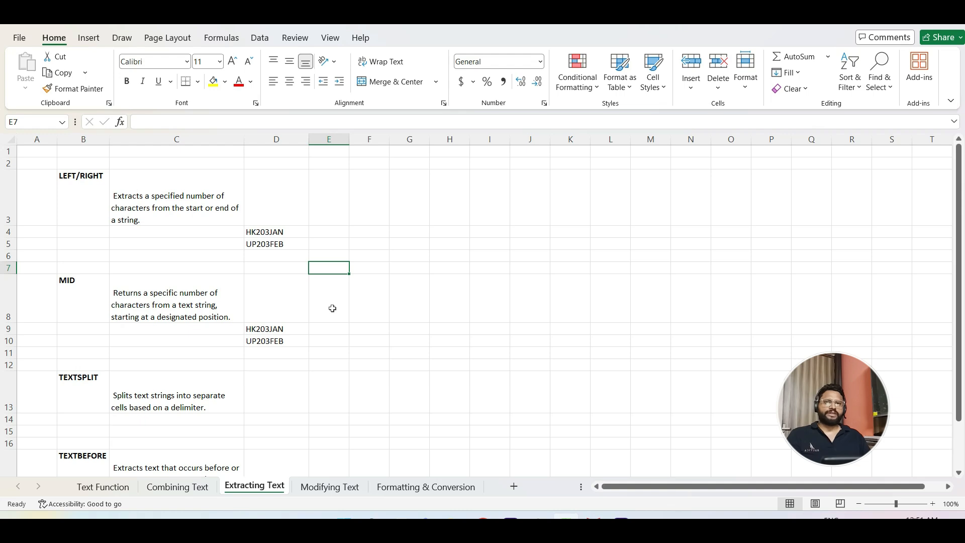
key(Up)
key(Up)
key(Left)
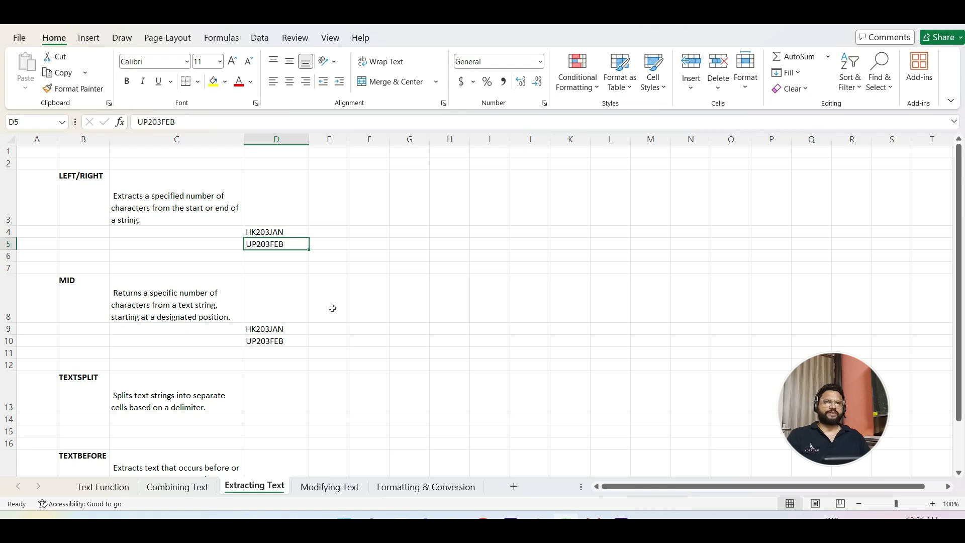
key(Down)
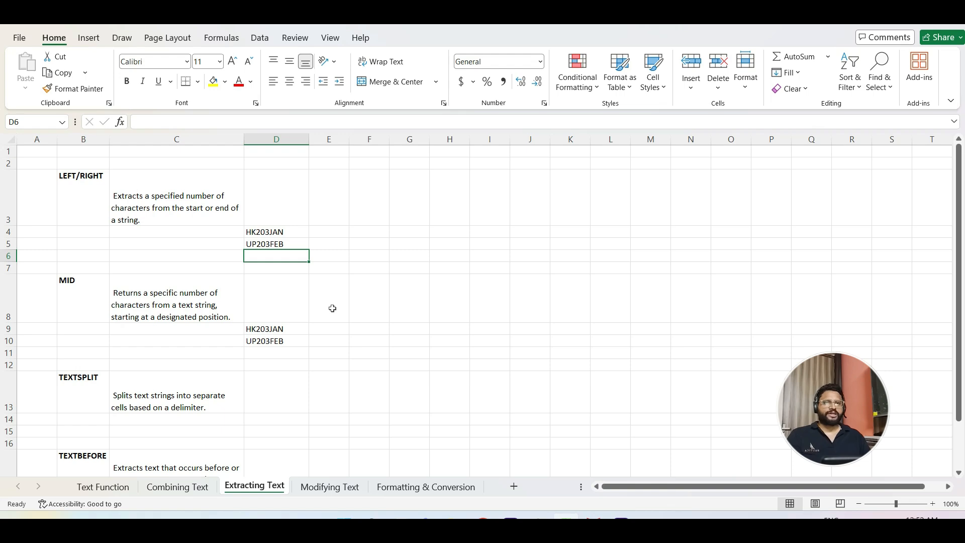
key(Up)
key(Up)
key(shift+Down)
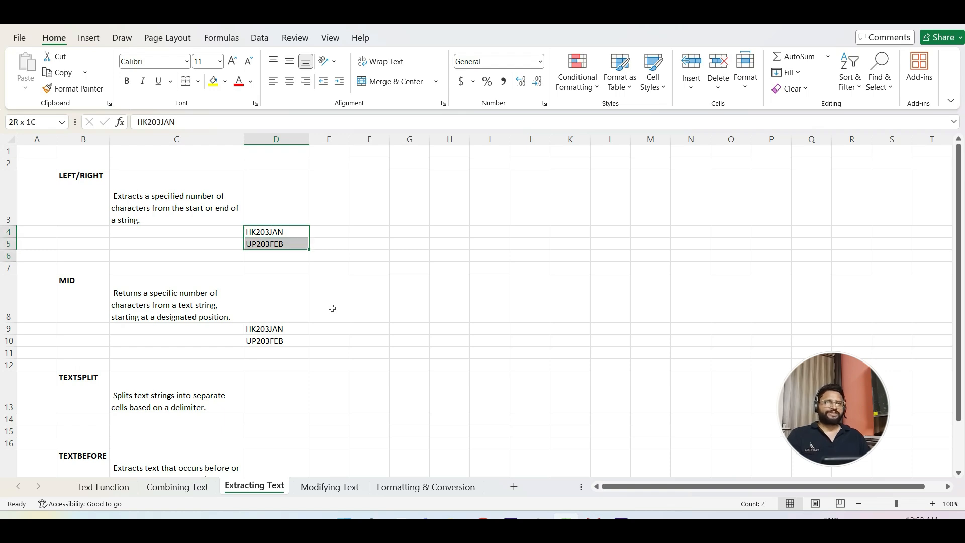
Step: Enter the formula =LEFT(D4,2) in cell E4 to extract the first two characters of the code
key(shift+Up)
key(Right)
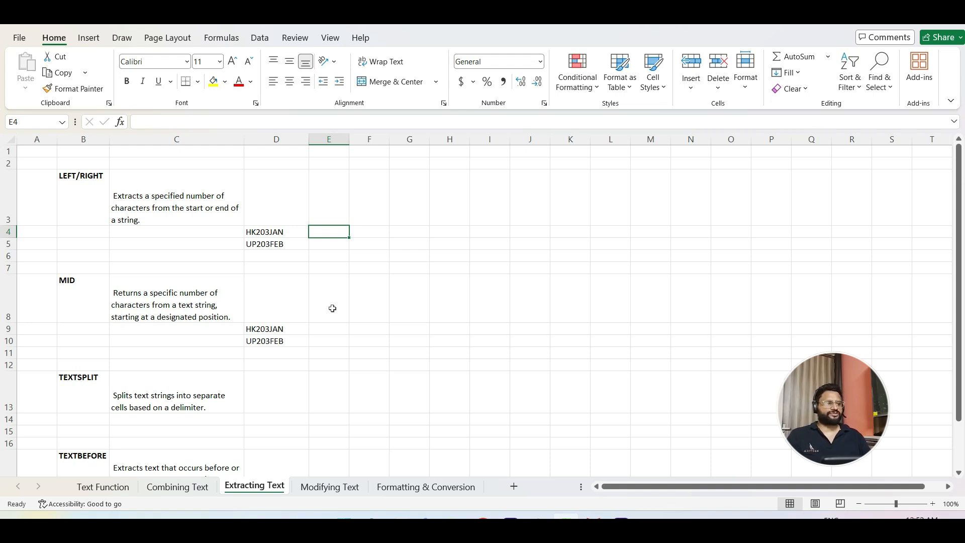
text(=le)
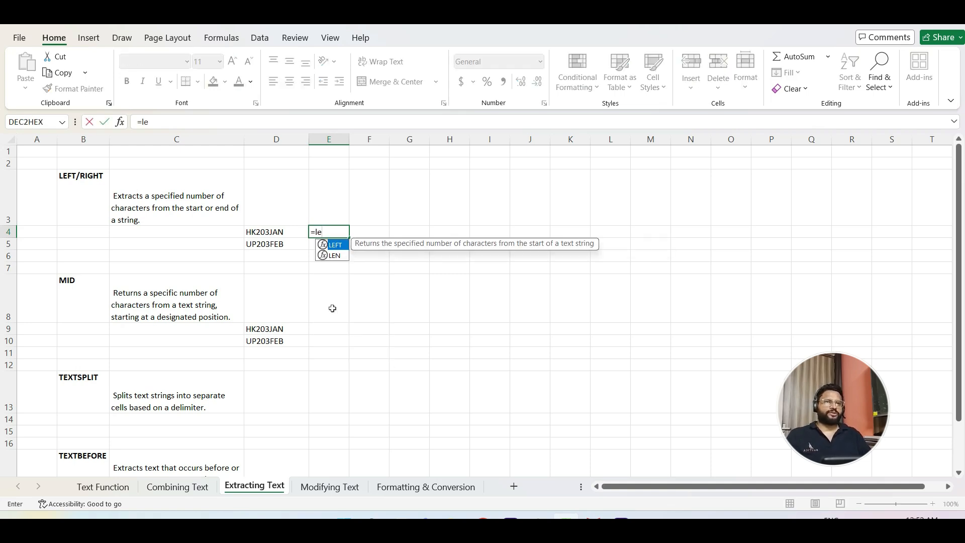
key(Tab)
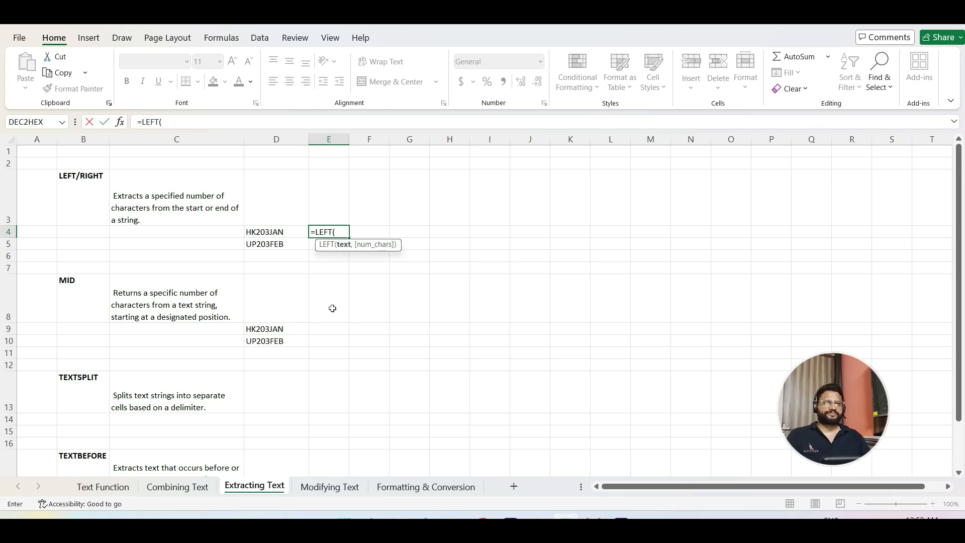
key(Left)
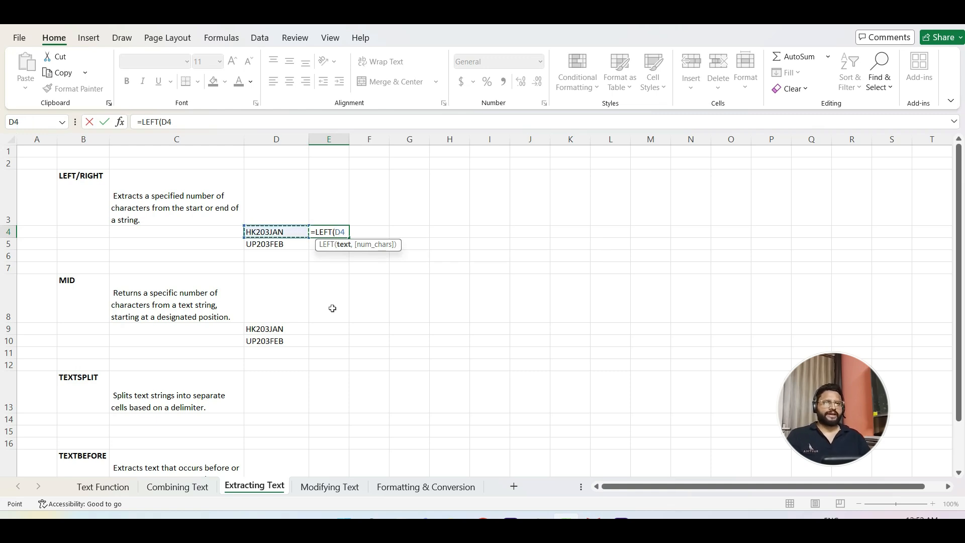
text(,2)
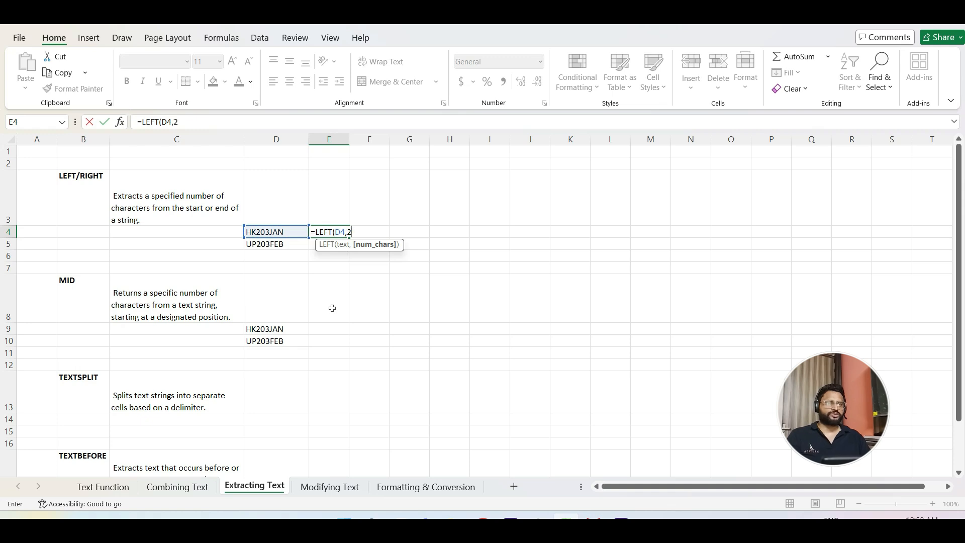
text())
key(Return)
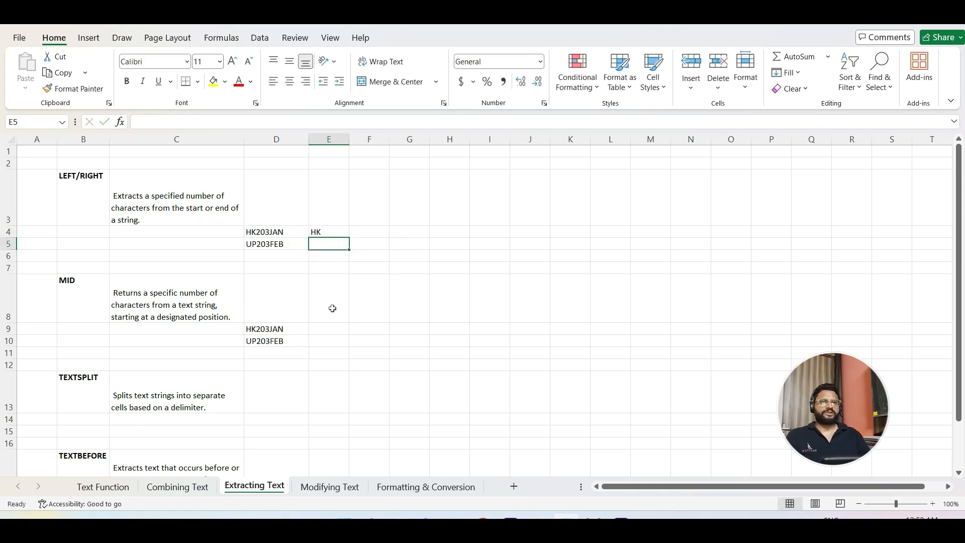
Step: Copy the LEFT formula from cell E4 down to E5 for the second code
key(Up)
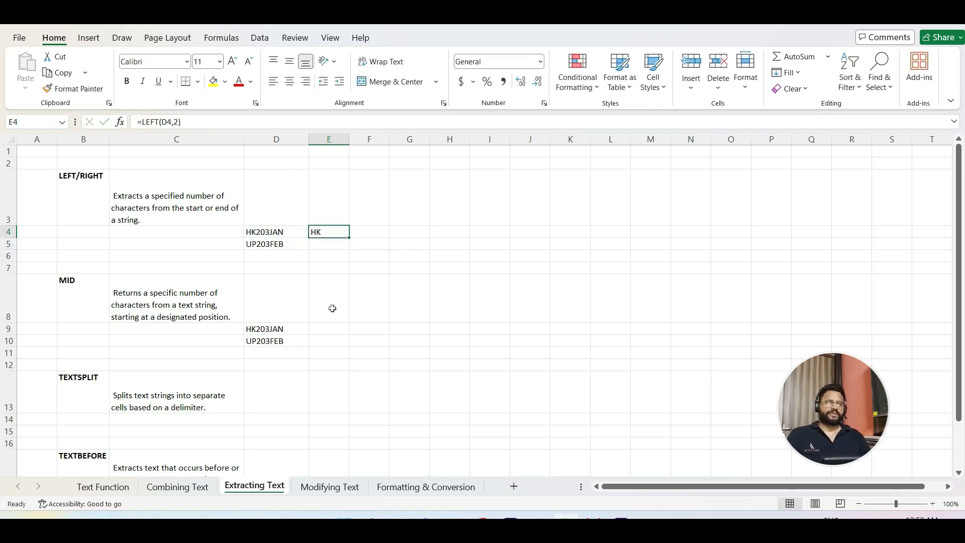
key(ctrl+c)
key(shift+Down)
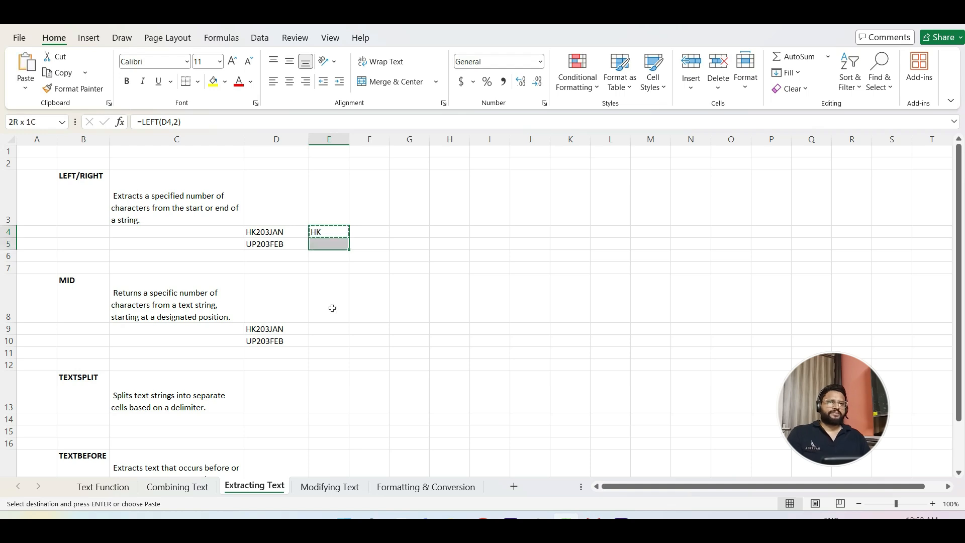
key(ctrl+v)
key(Escape)
key(shift+Up)
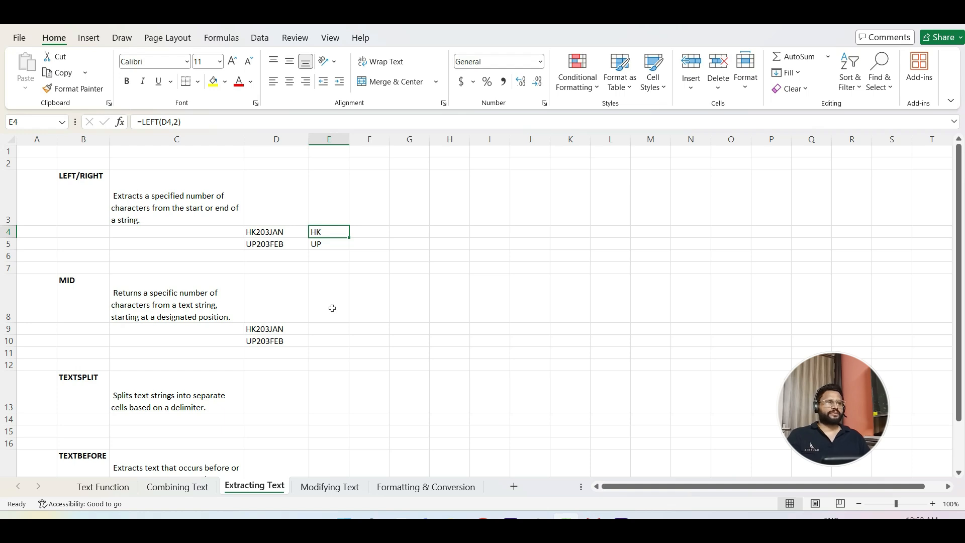
Step: Enter the formula =RIGHT(D4,3) in cell F4 to extract the last three characters, and fill it down to F5
key(Right)
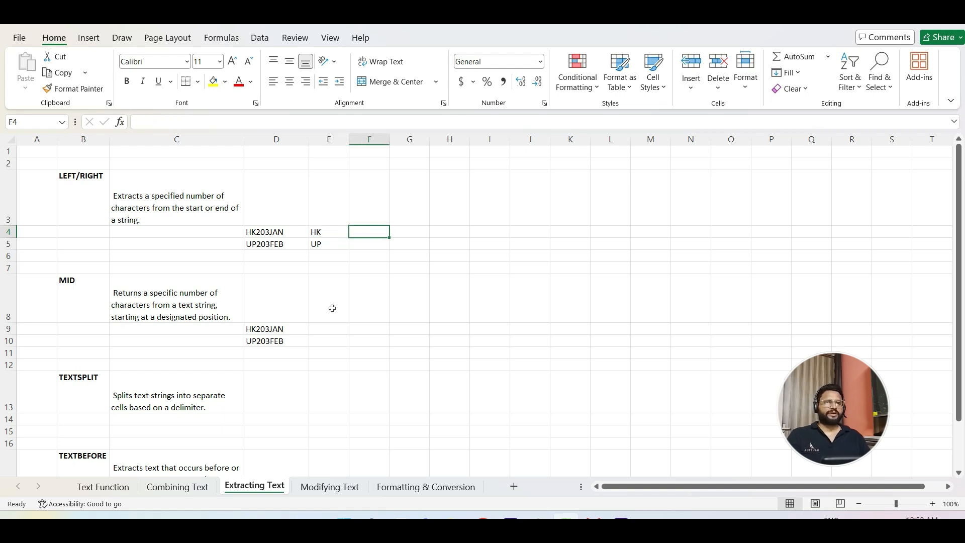
text(=)
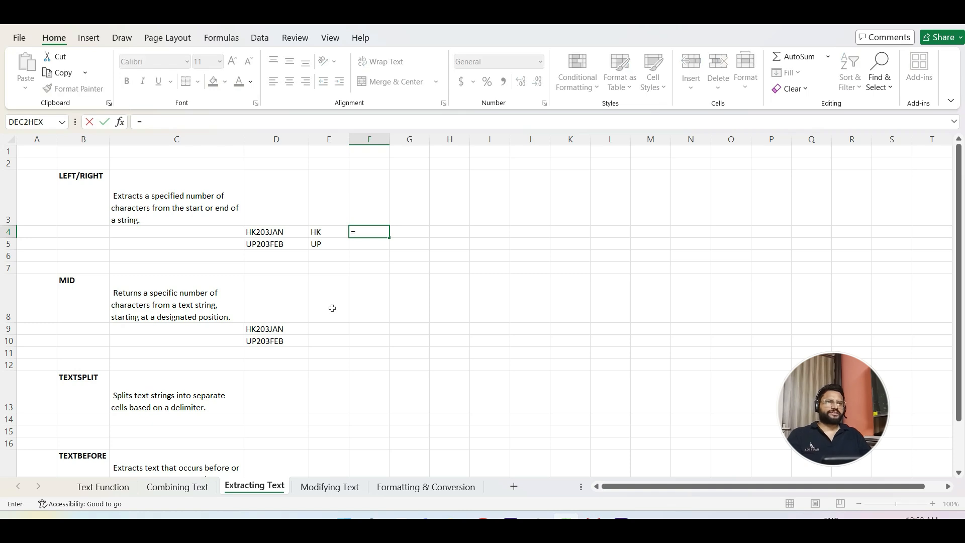
text(rig)
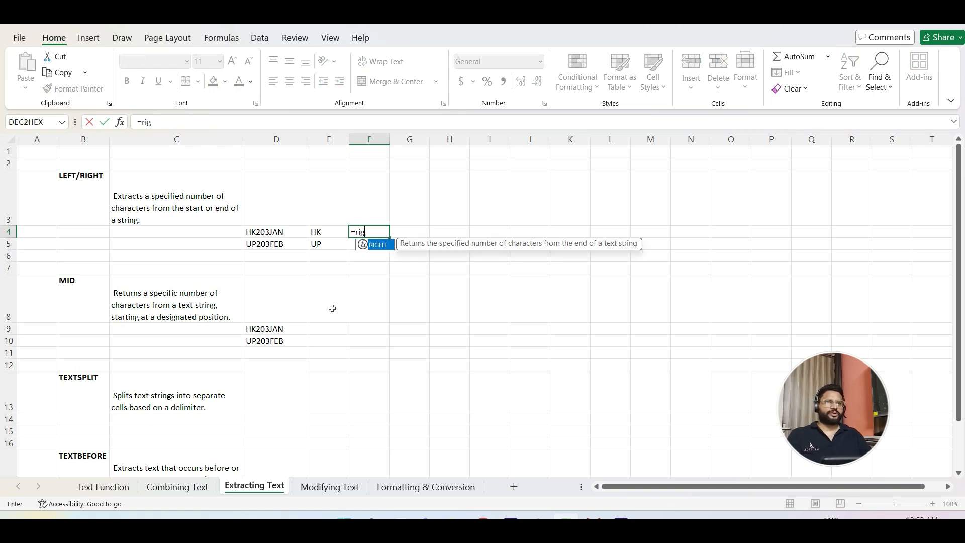
key(Tab)
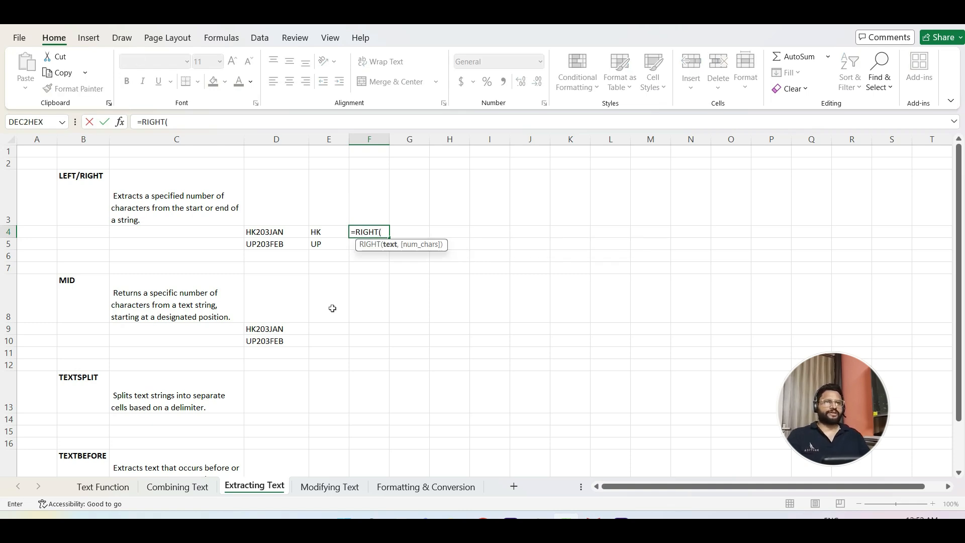
key(Left)
key(Left)
key(Left)
key(Right)
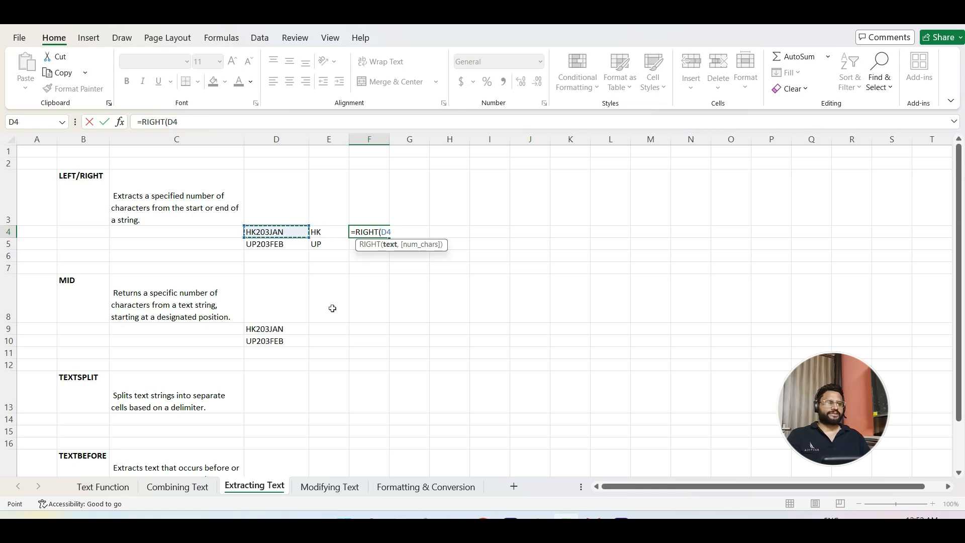
text(,)
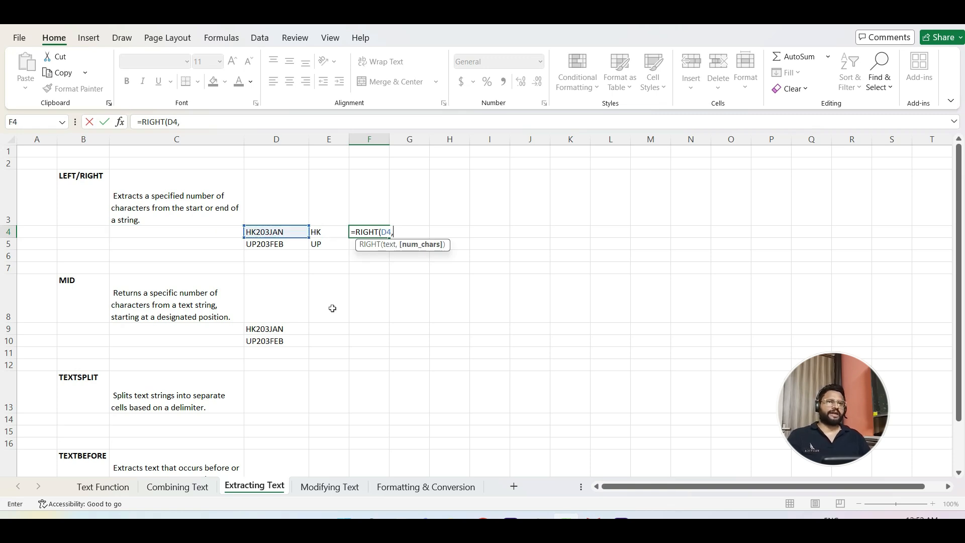
text(3))
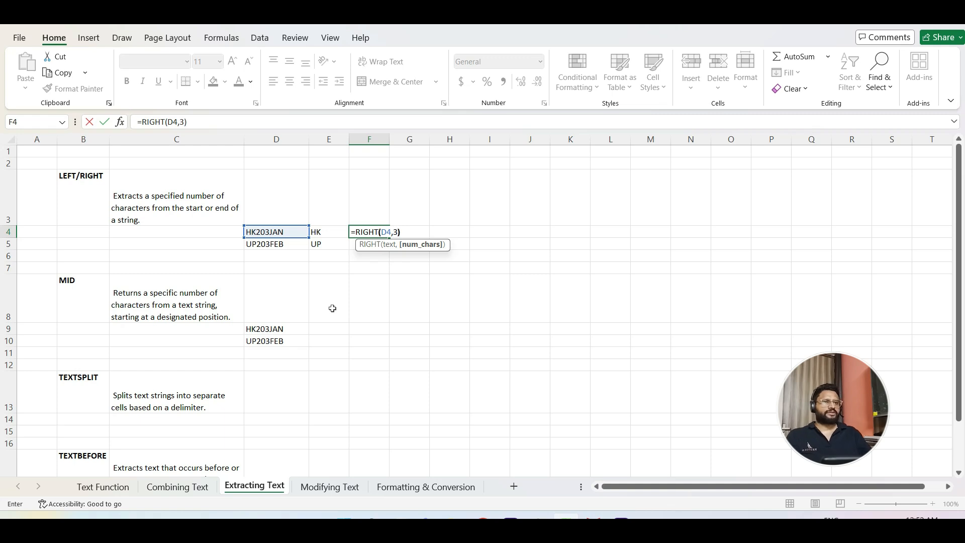
key(Return)
key(Up)
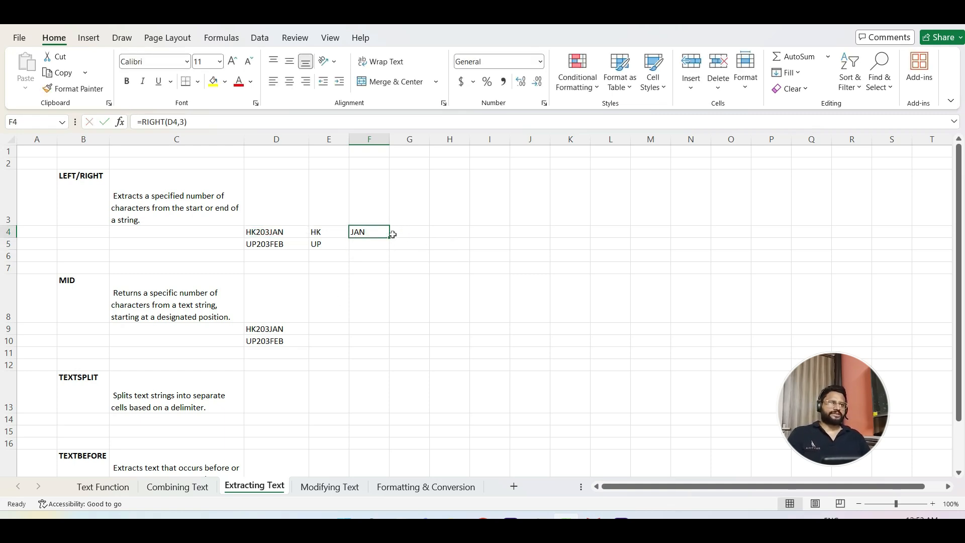
drag(390, 237, 388, 251)
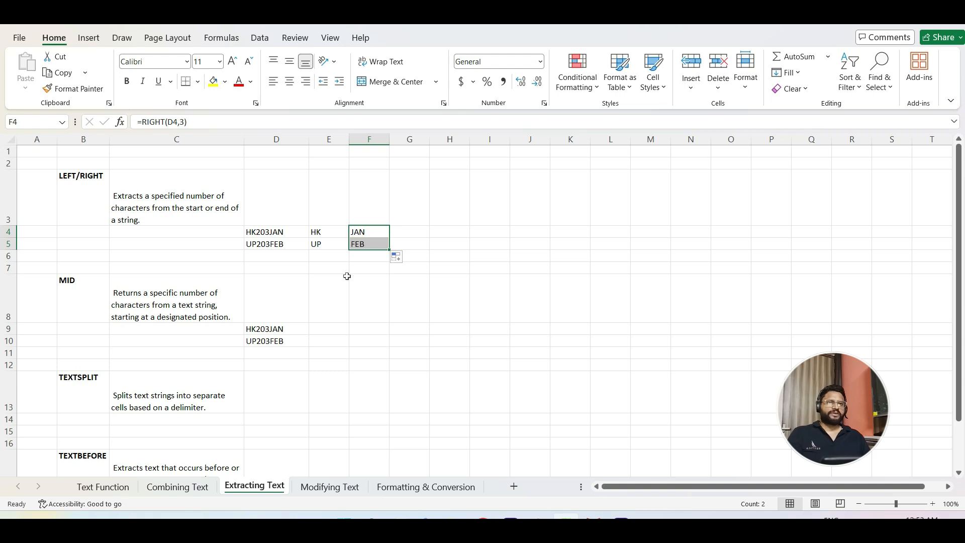
click(381, 215)
drag(381, 215, 393, 259)
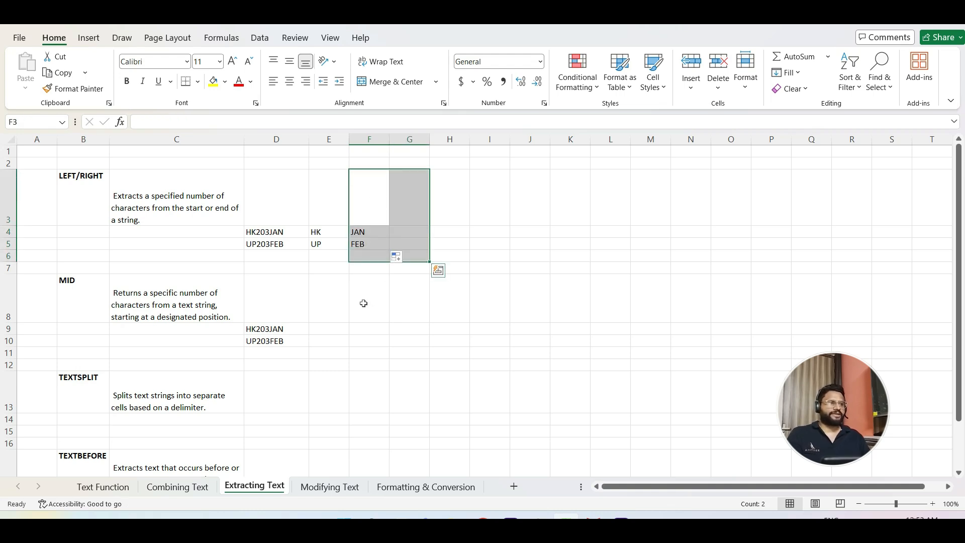
drag(320, 182, 323, 274)
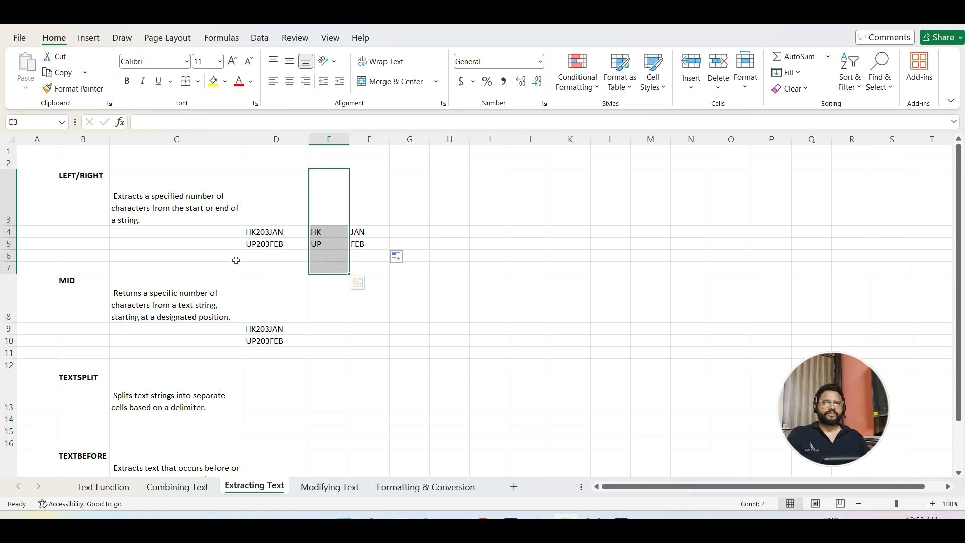
click(202, 248)
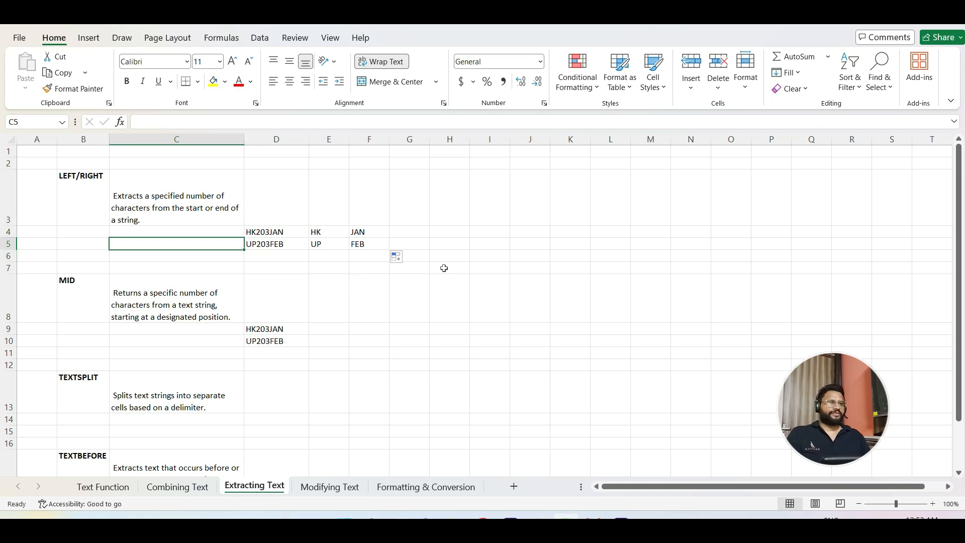
Step: Enter the formula =MID(D9,3,3) in cell E9 to extract three characters starting at the third, and fill it down to E10
click(325, 328)
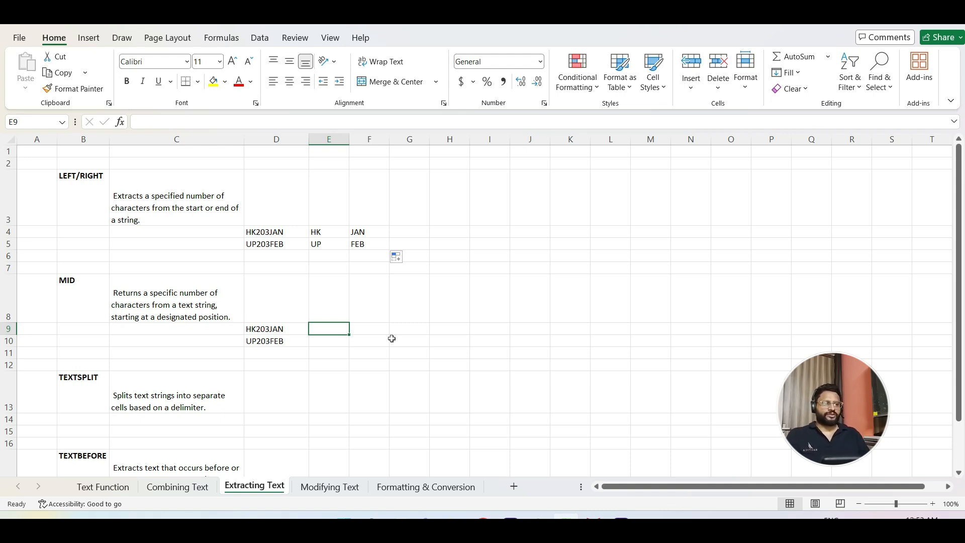
text(=m)
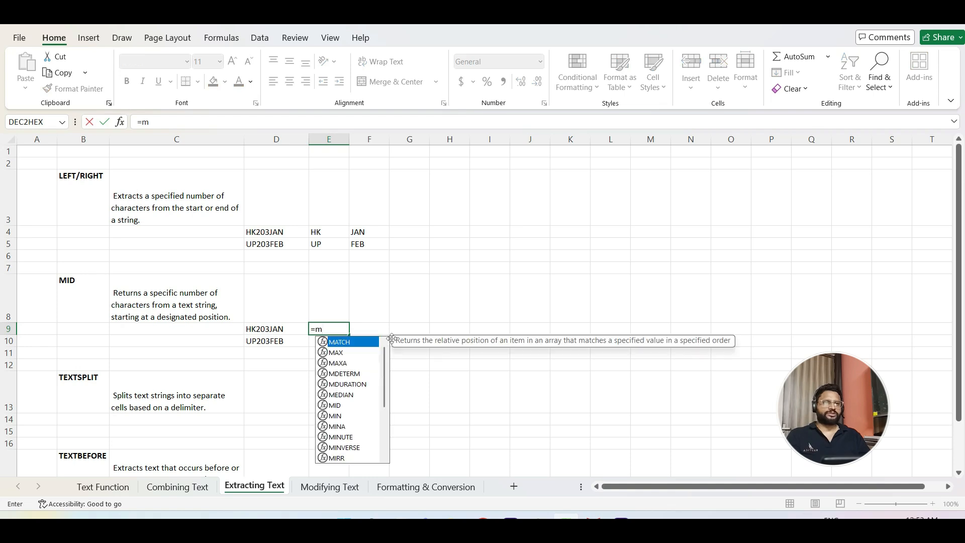
text(id)
key(Tab)
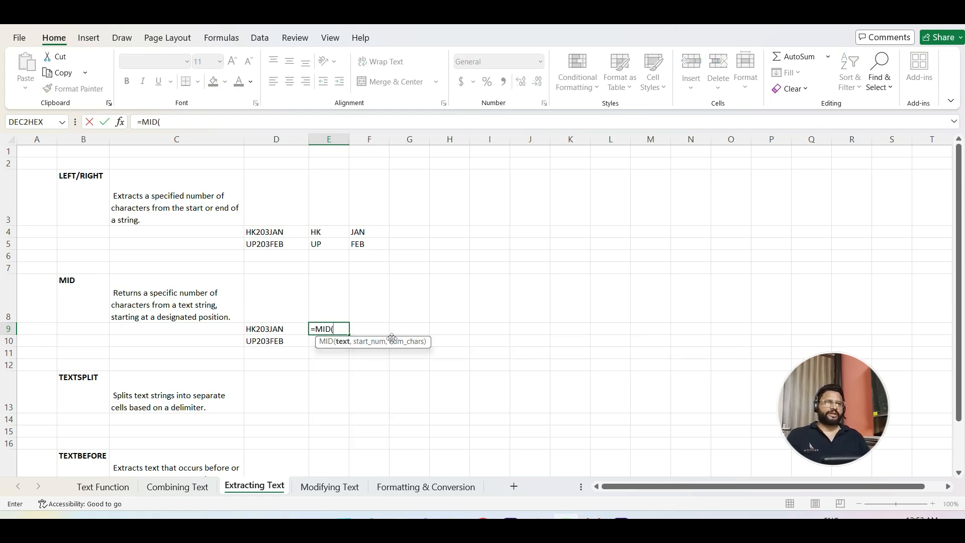
key(Left)
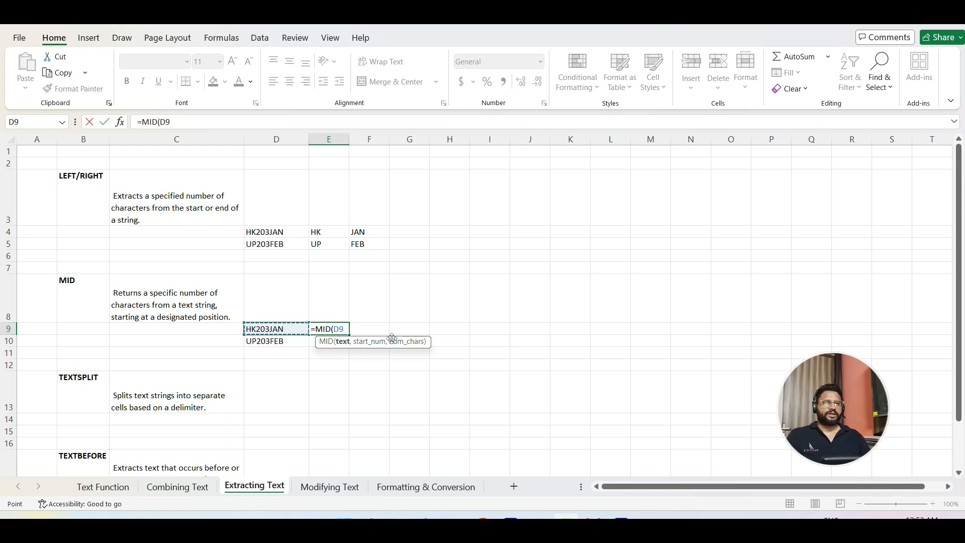
text(,)
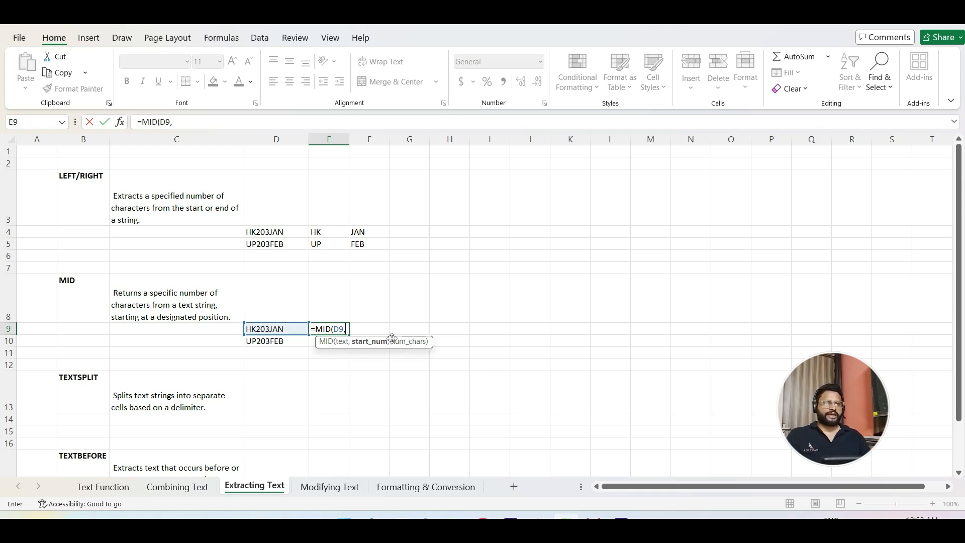
text(3)
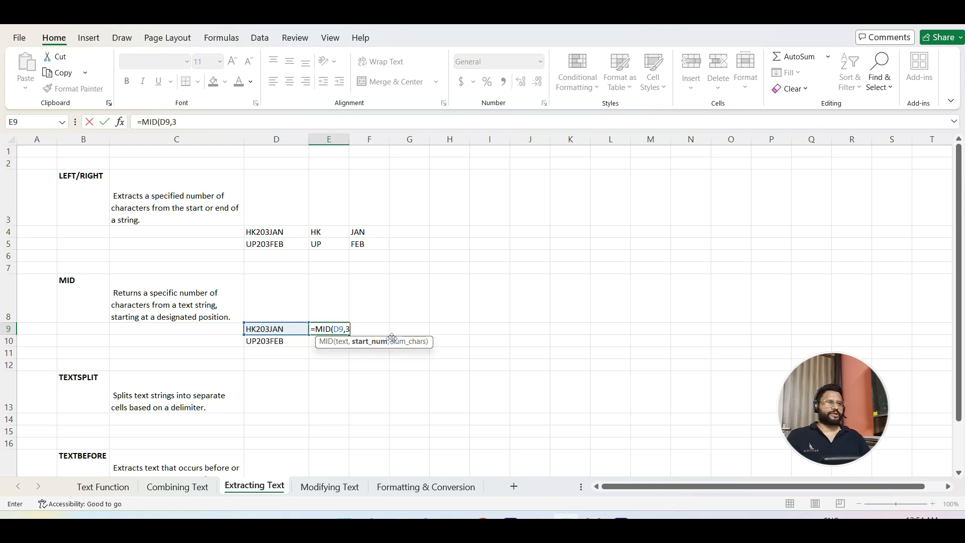
text(,)
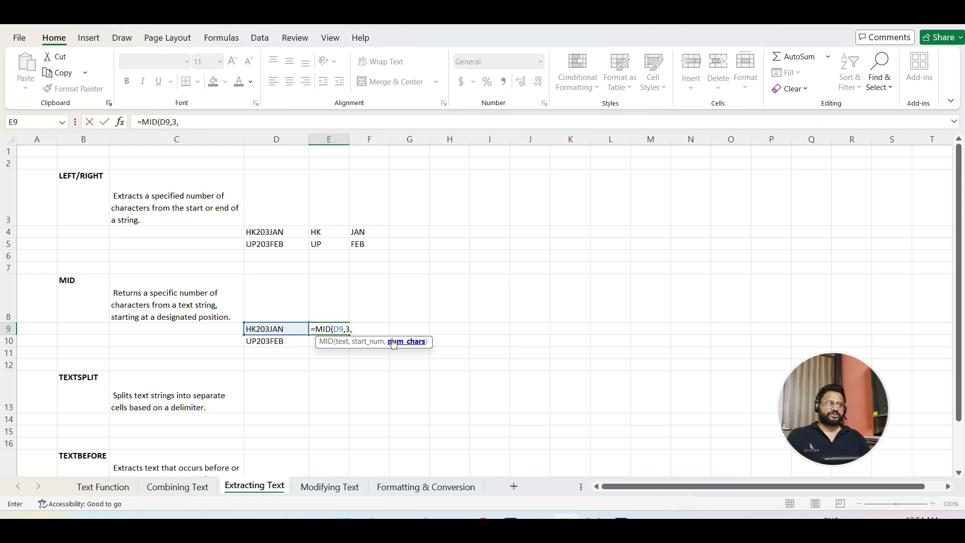
text(3))
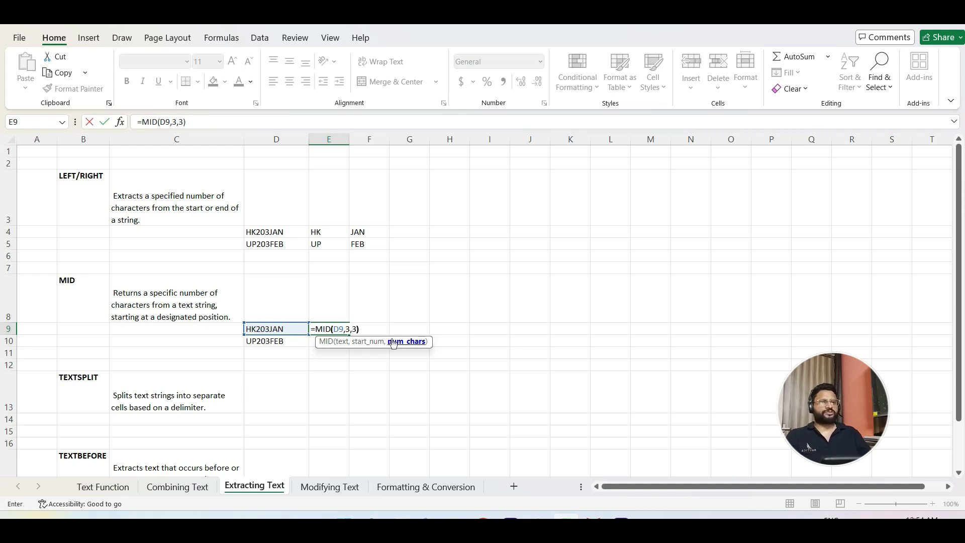
key(Return)
key(Up)
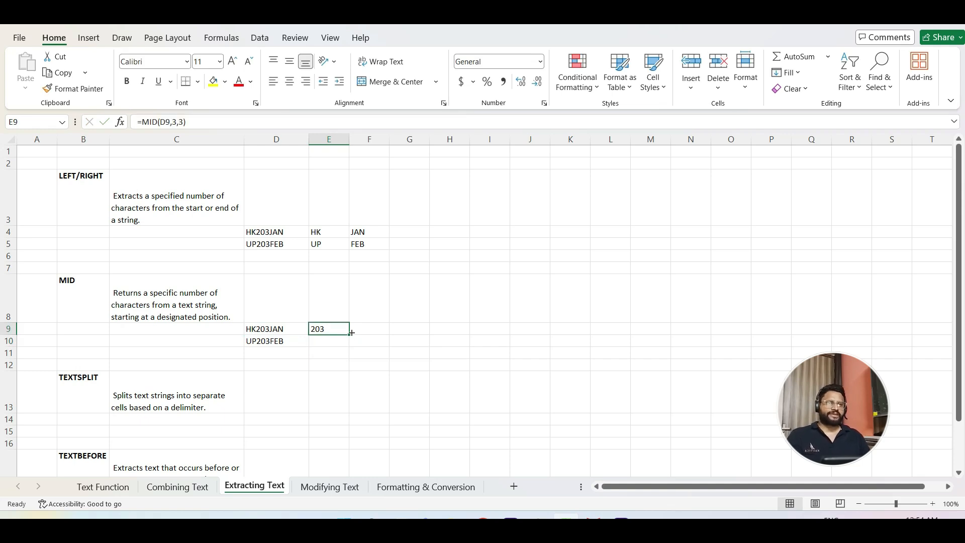
drag(347, 336, 349, 346)
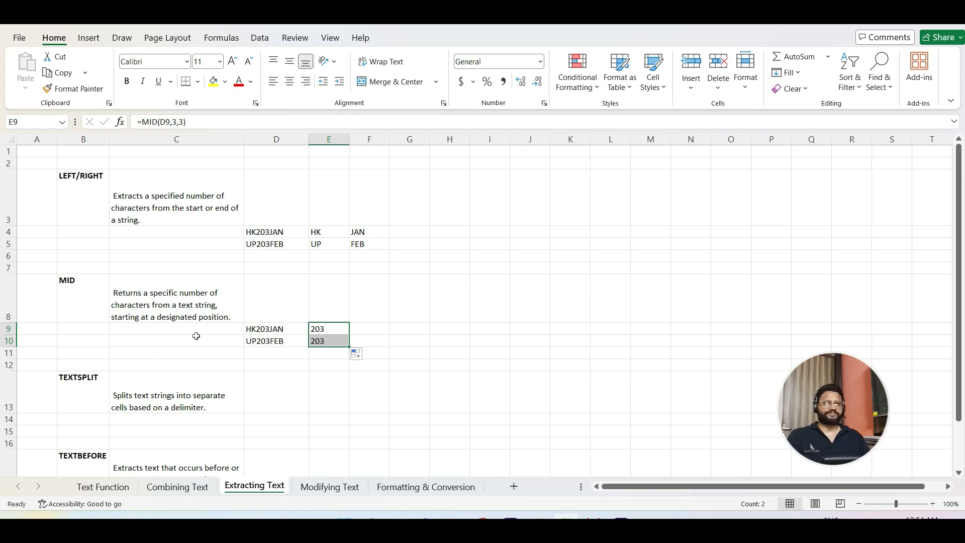
scroll(421, 338, down, 1)
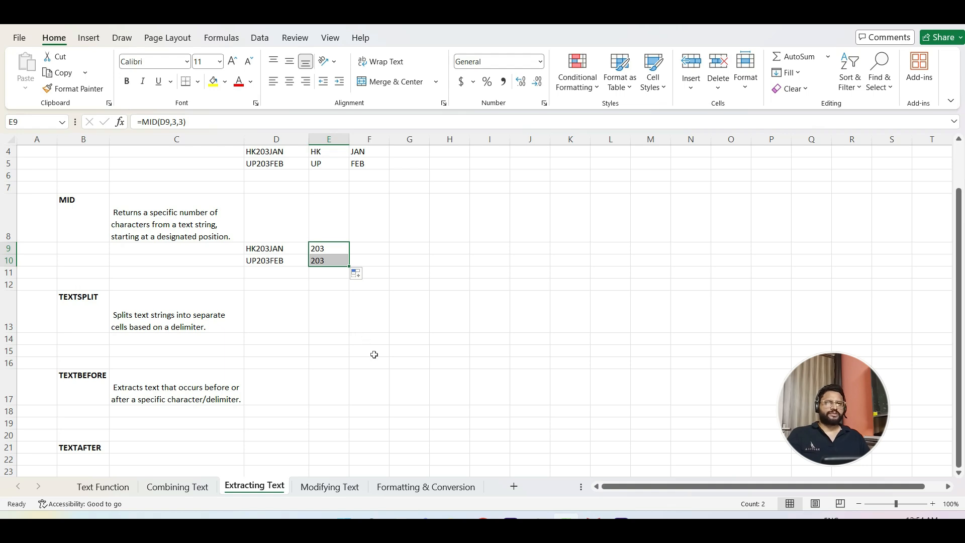
click(330, 321)
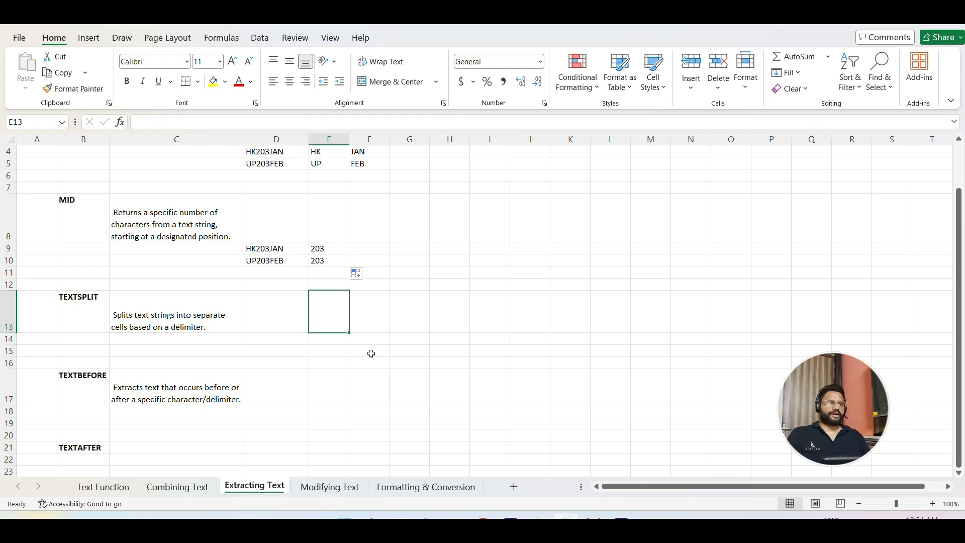
scroll(267, 360, up, 1)
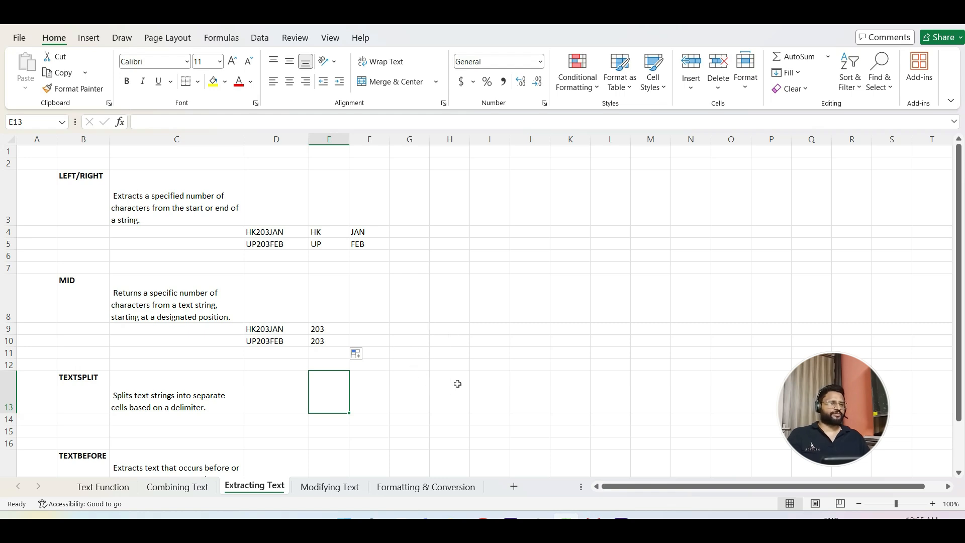
scroll(457, 383, down, 1)
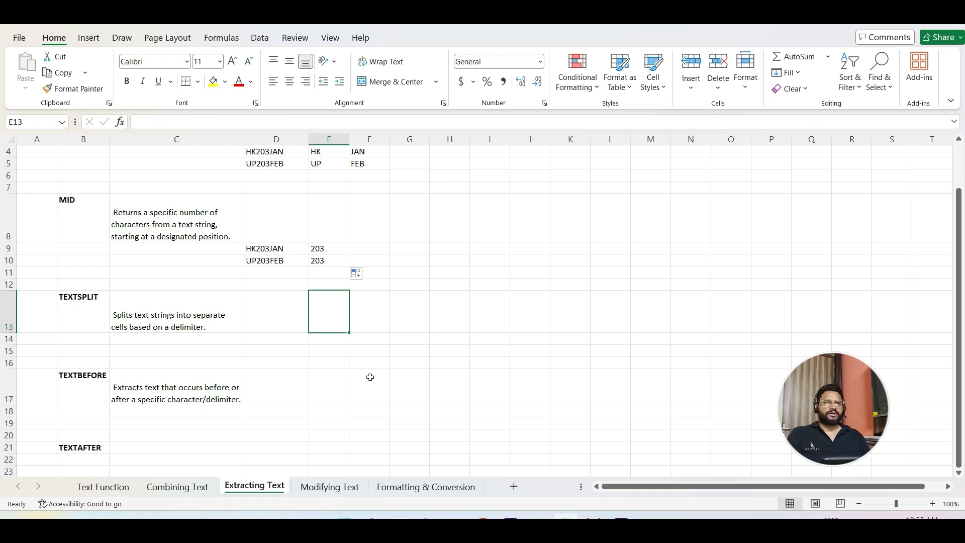
Step: Switch to the Excel for the web workbook in the browser and open Sheet1 with the TEXTSPLIT examples
scroll(370, 377, down, 1)
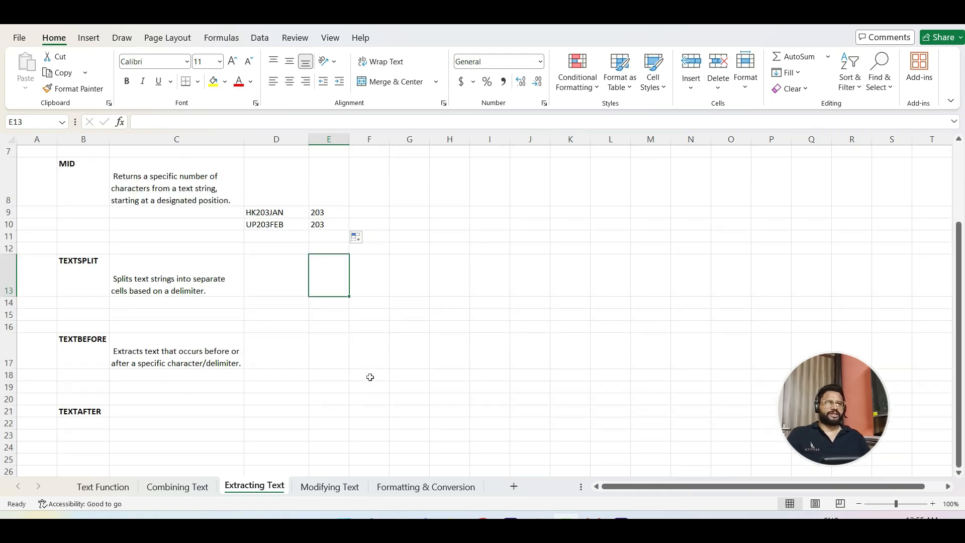
key(Left)
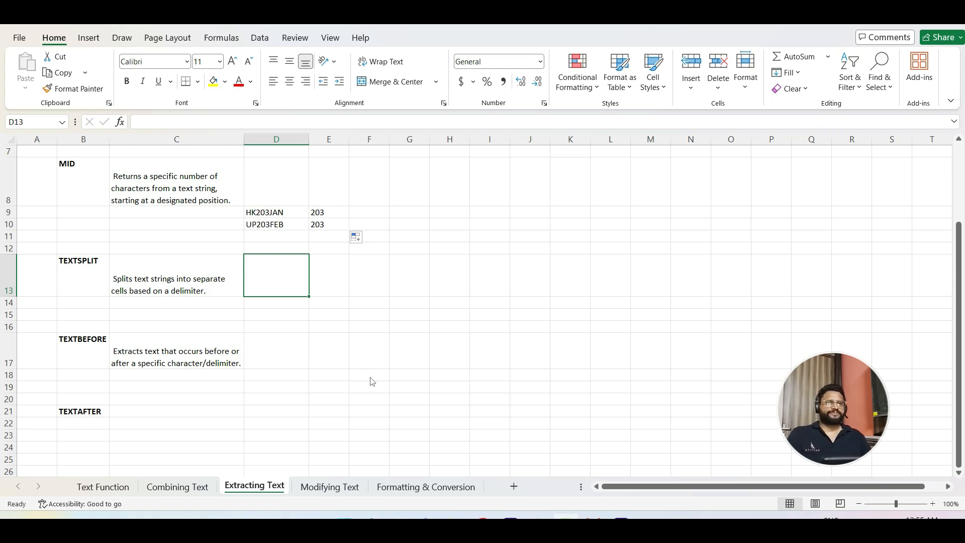
key(alt+Tab)
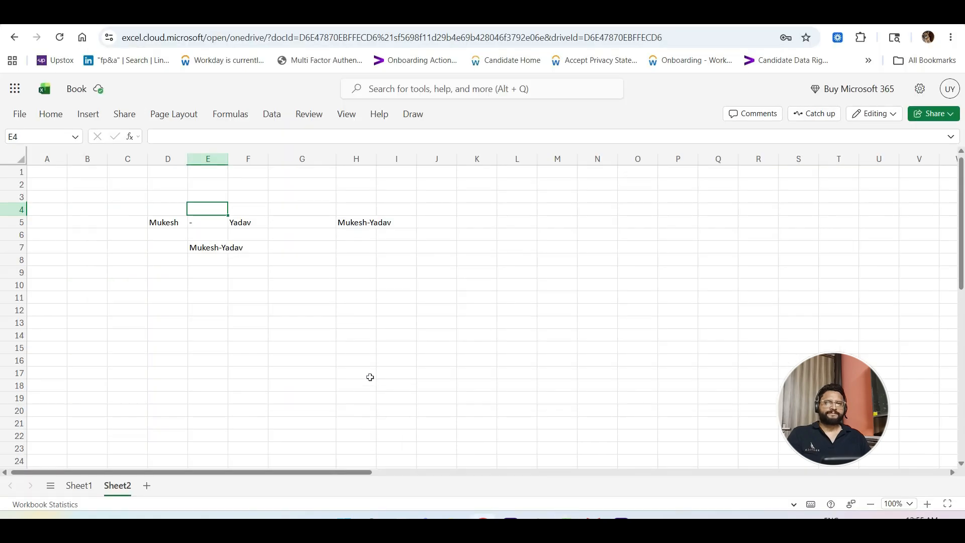
click(71, 484)
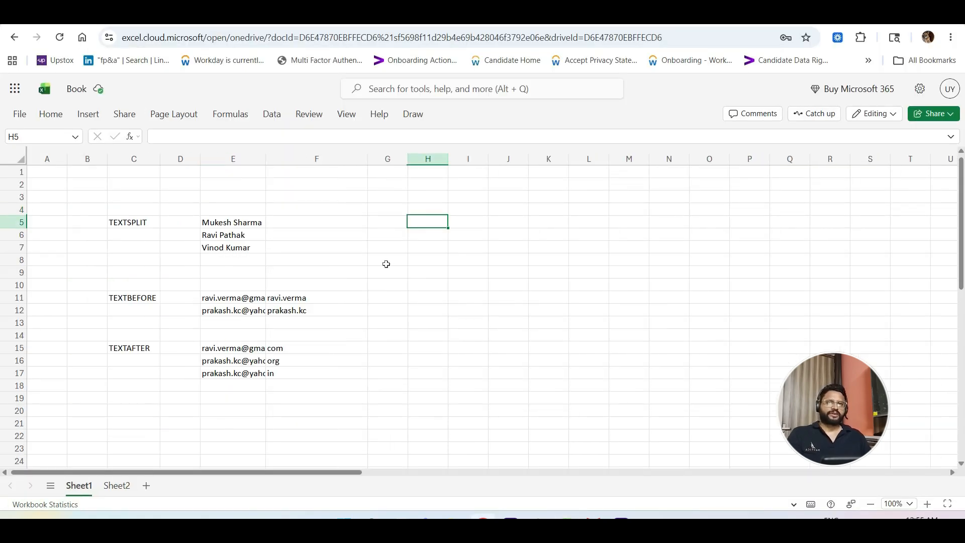
Step: Enter the formula =TEXTSPLIT(E5," ",) in cell F5 to split the full name at the space
key(Left)
key(Left)
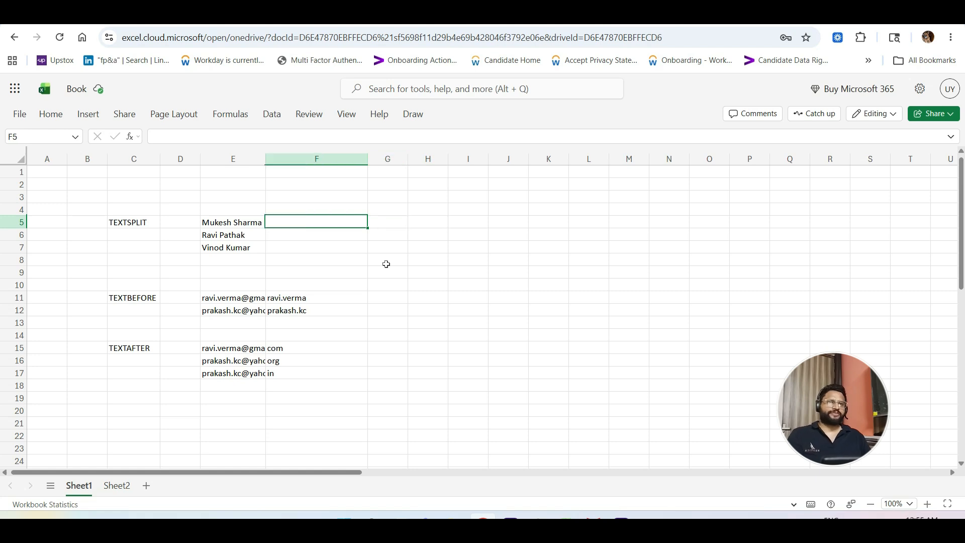
text(=te)
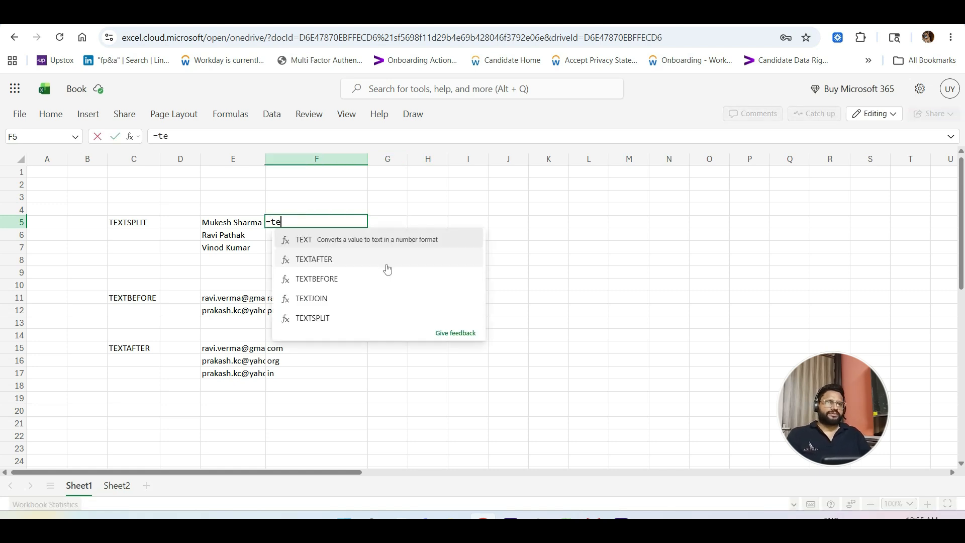
key(Down)
key(Down)
key(Down)
key(Down)
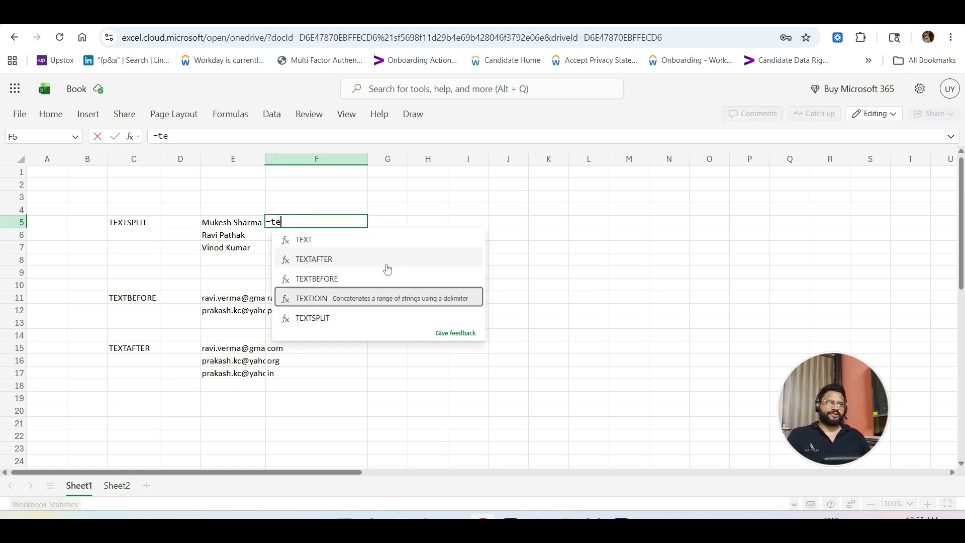
key(Tab)
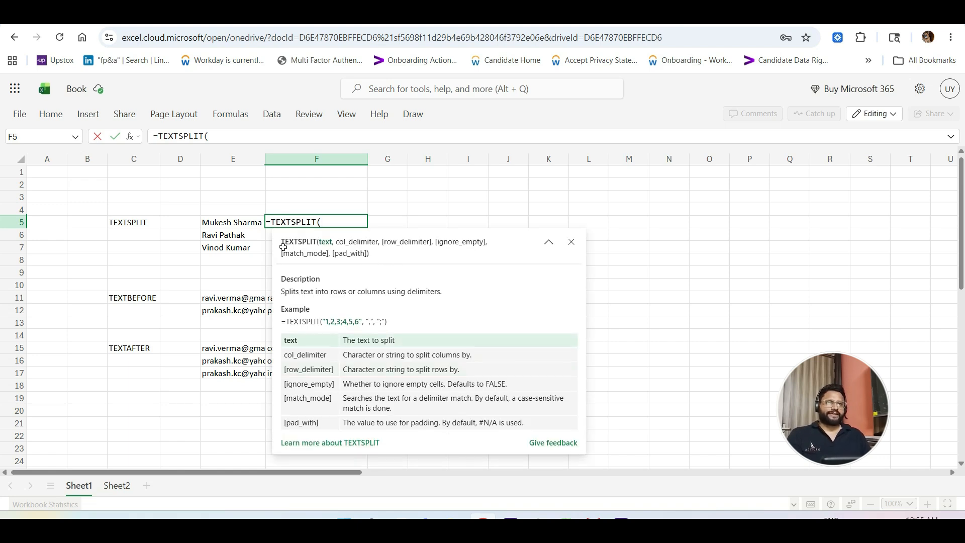
click(234, 222)
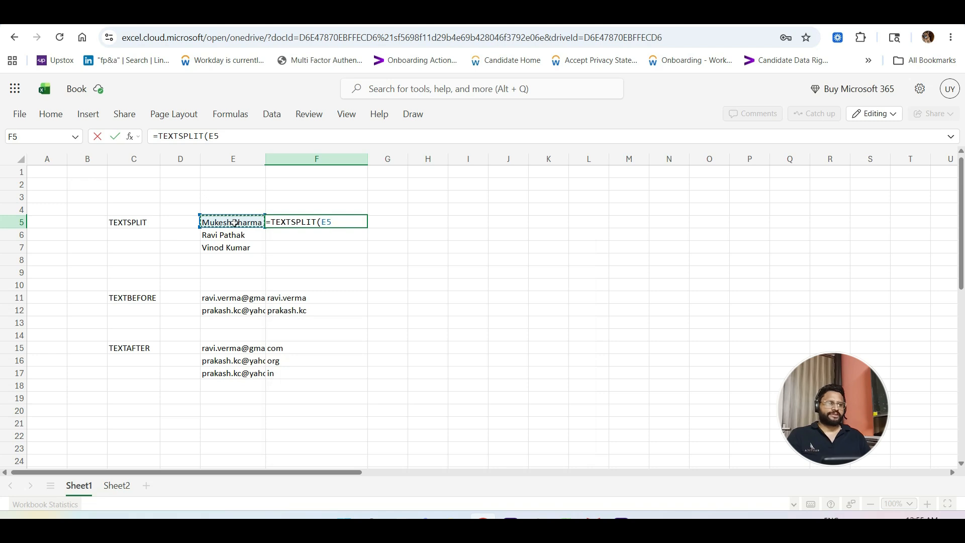
text(,)
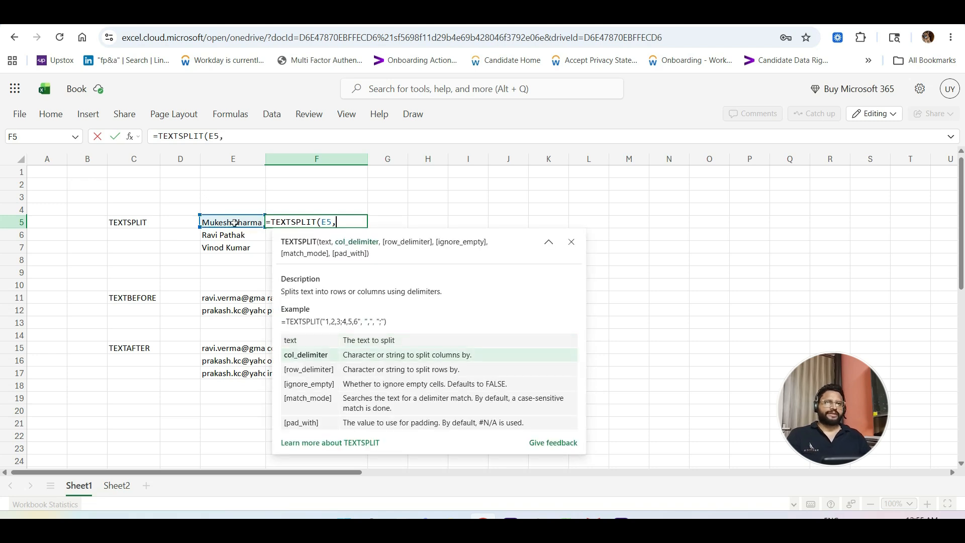
text(")
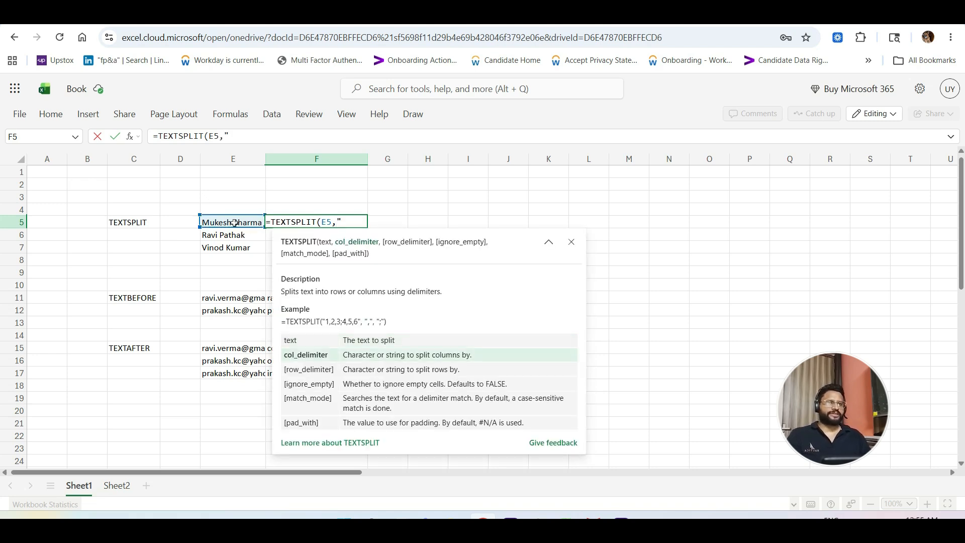
text( ")
text(,)
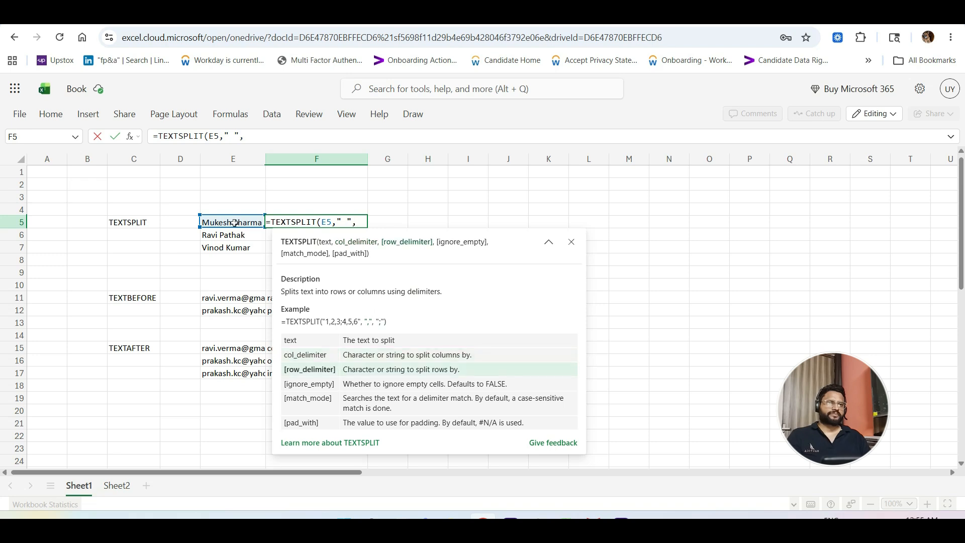
text())
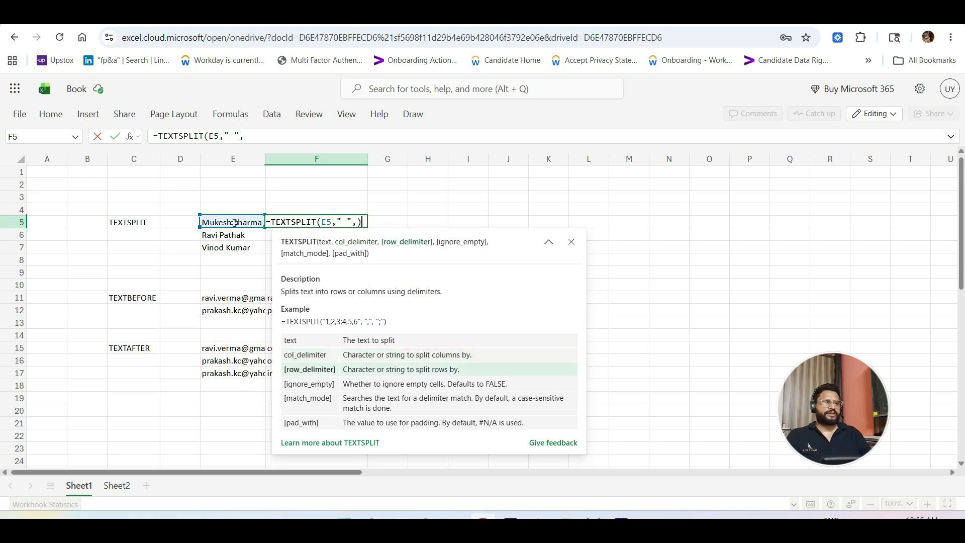
key(Return)
Step: Fill the TEXTSPLIT formula from F5 down to F7 for the remaining names
key(Up)
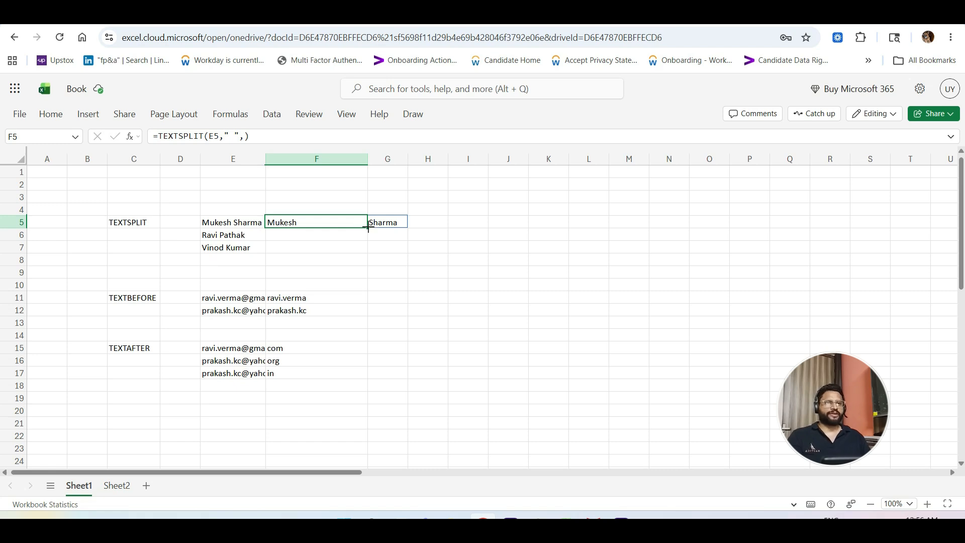
drag(368, 227, 365, 247)
click(357, 274)
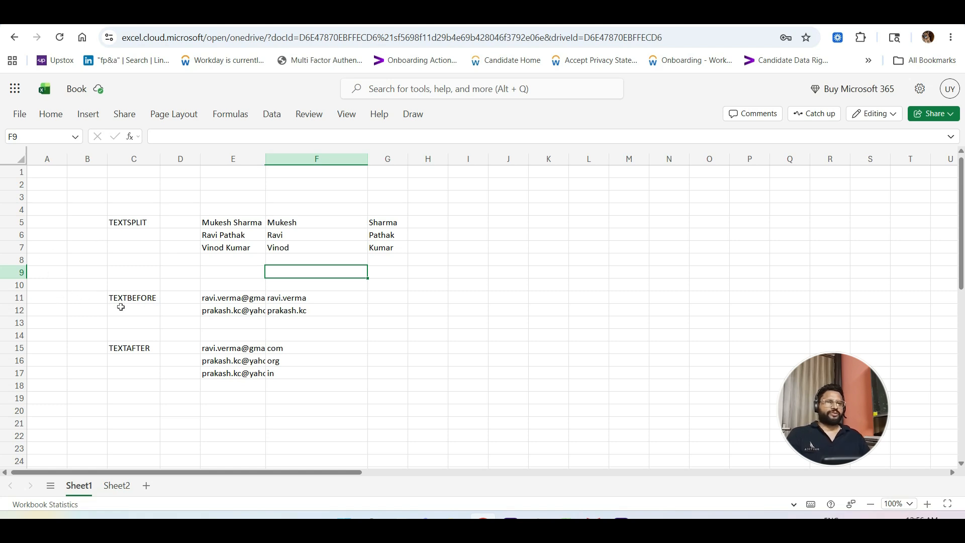
Step: Enter the formula =TEXTBEFORE(E11,"@",1,0) in cell G11 to extract the text before the @ with a case-sensitive match
key(Down)
key(Down)
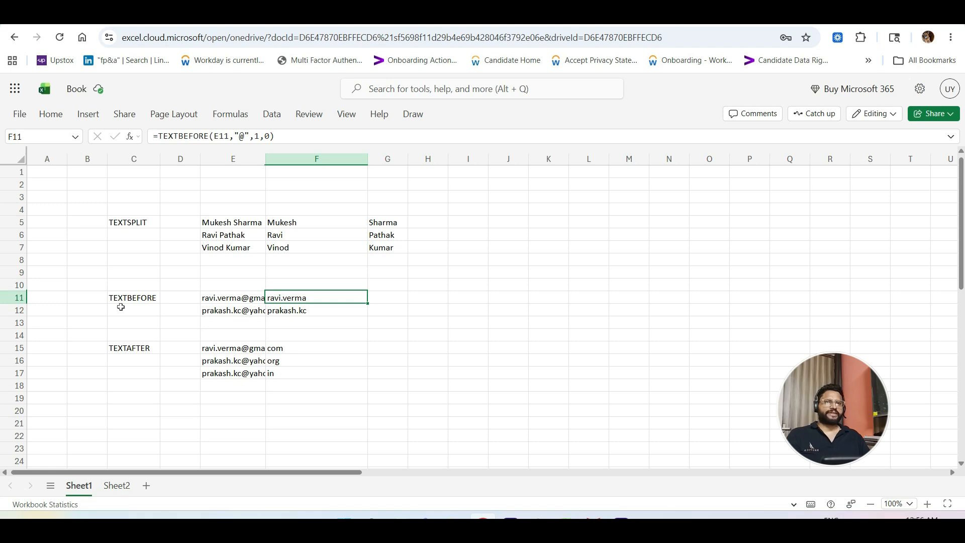
key(Up)
key(Right)
key(Down)
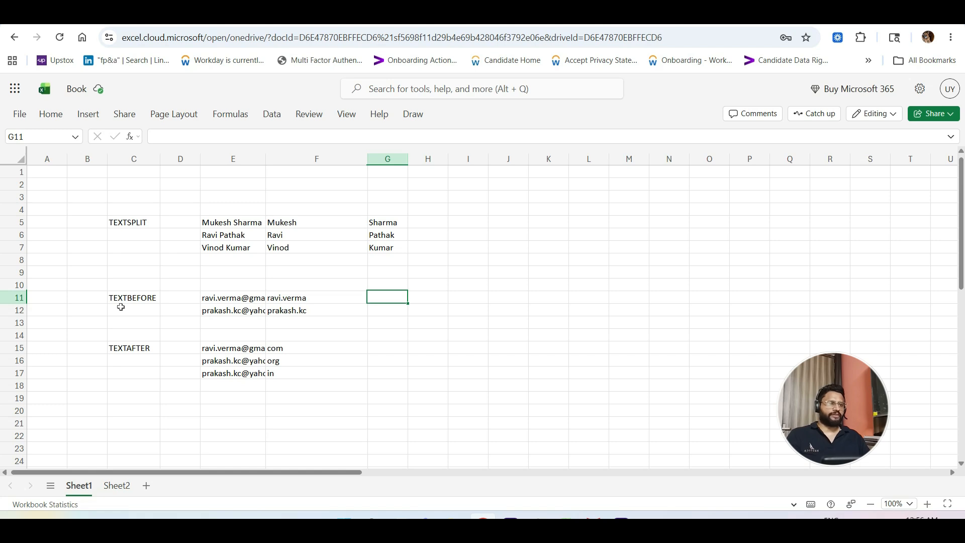
text(=)
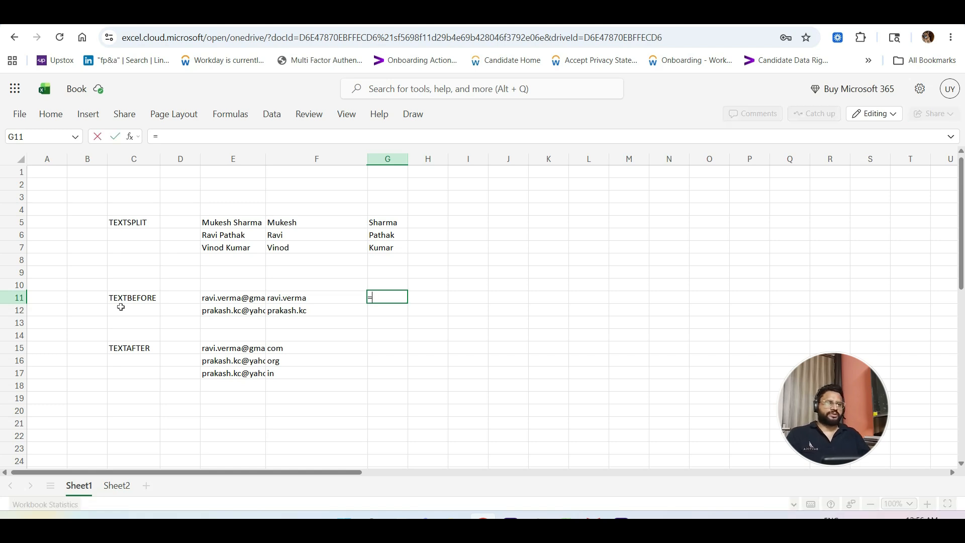
text(te)
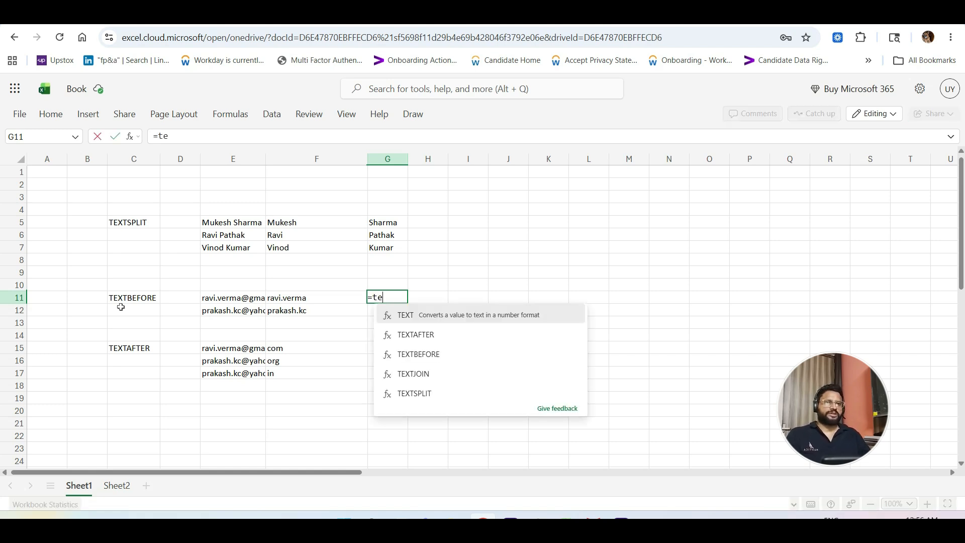
key(Down)
key(Down)
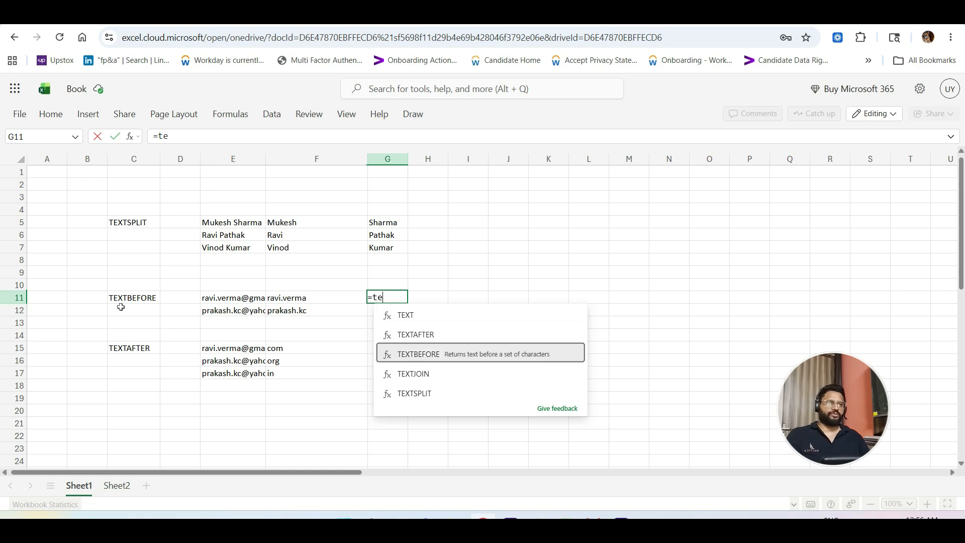
key(Tab)
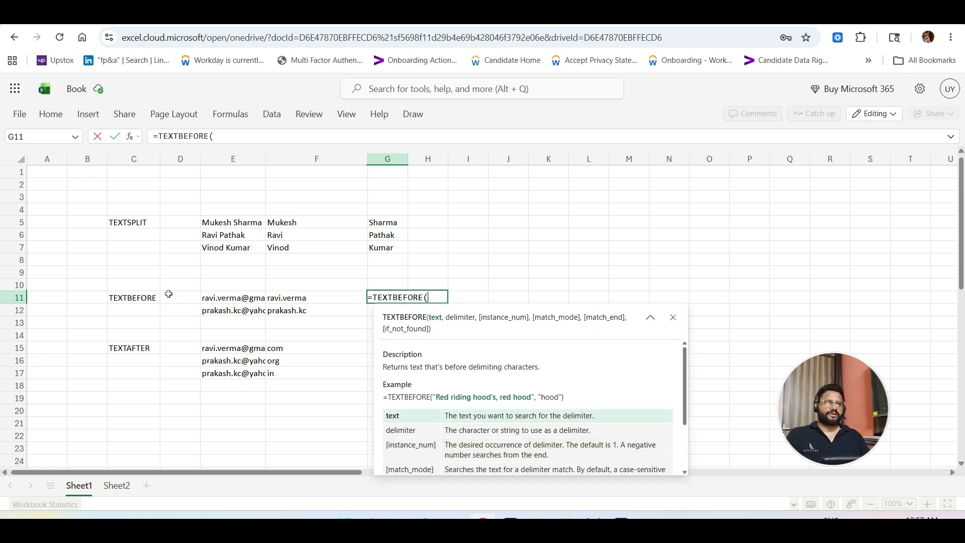
click(214, 298)
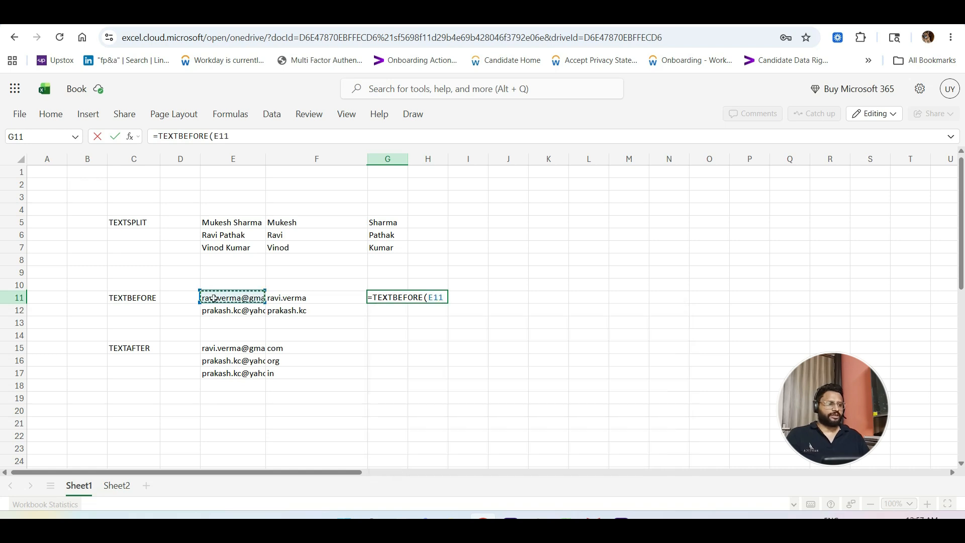
text(,)
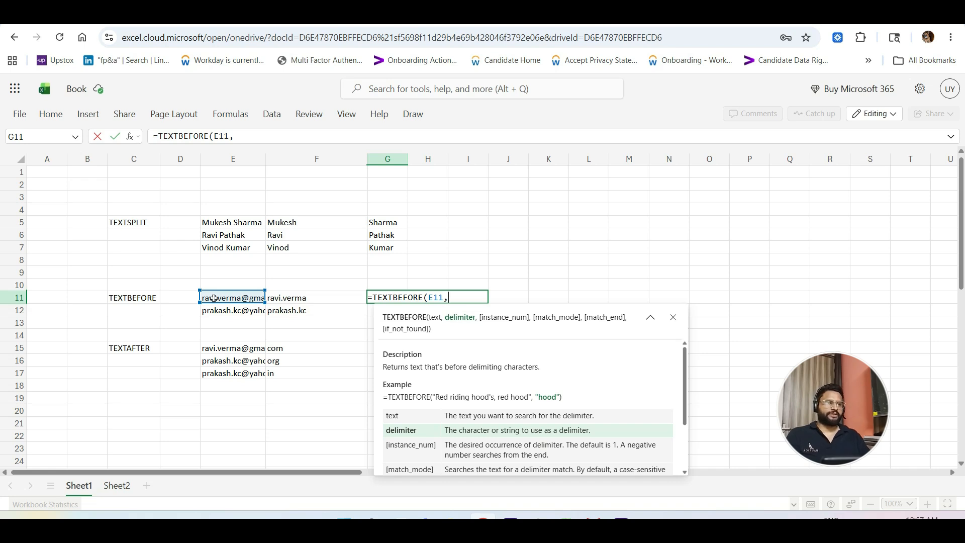
text(")
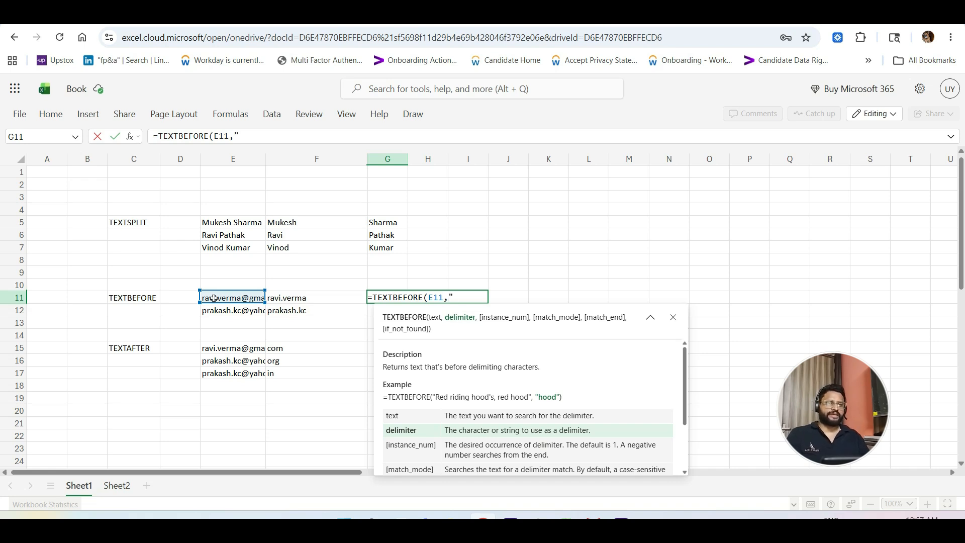
text(@")
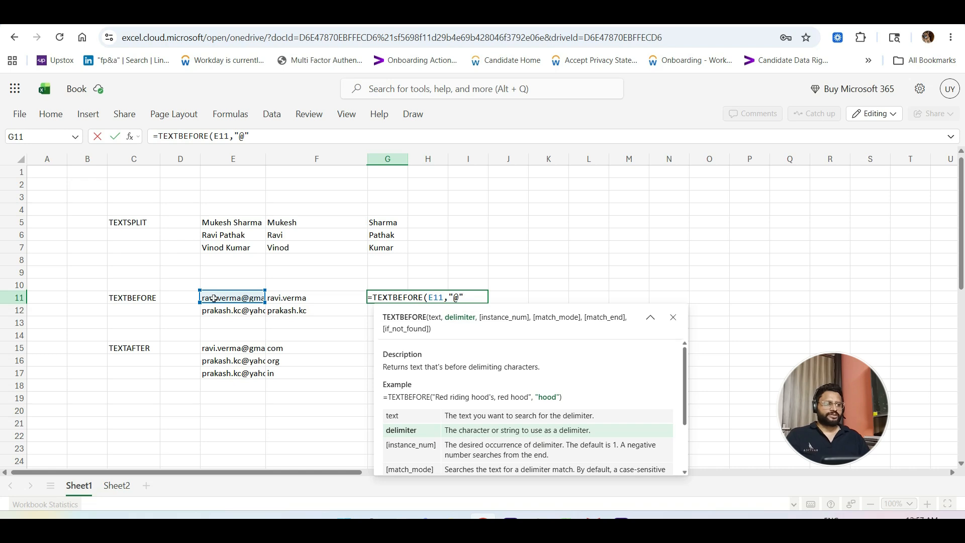
text(,1)
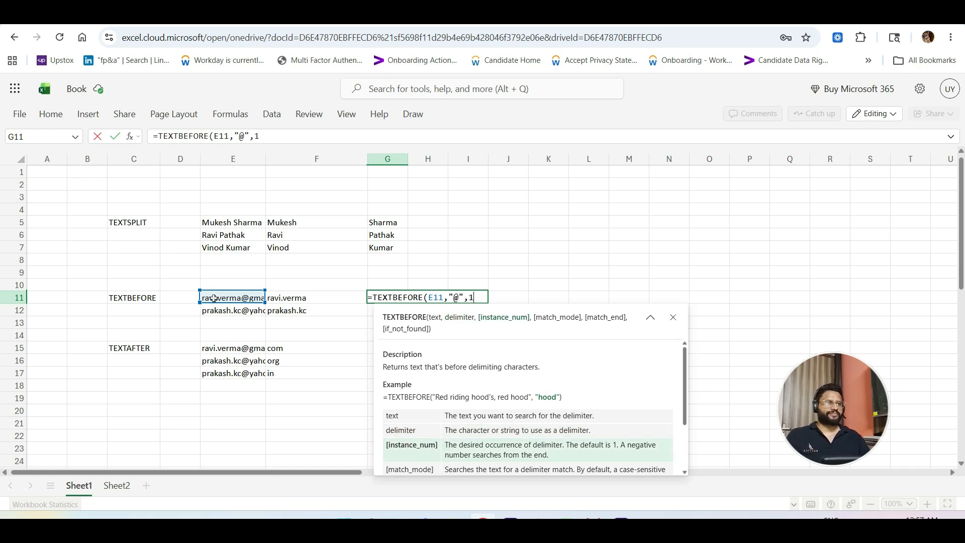
text(,)
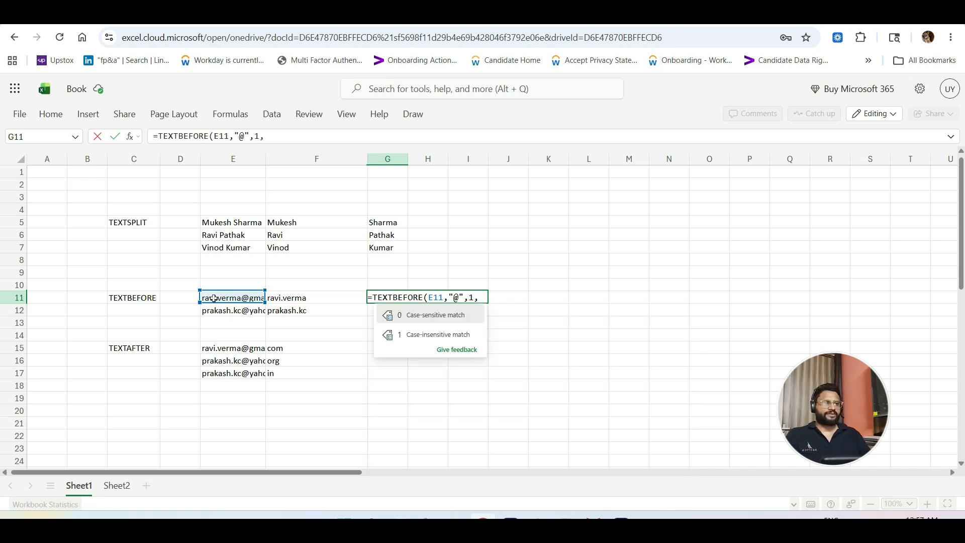
text(0))
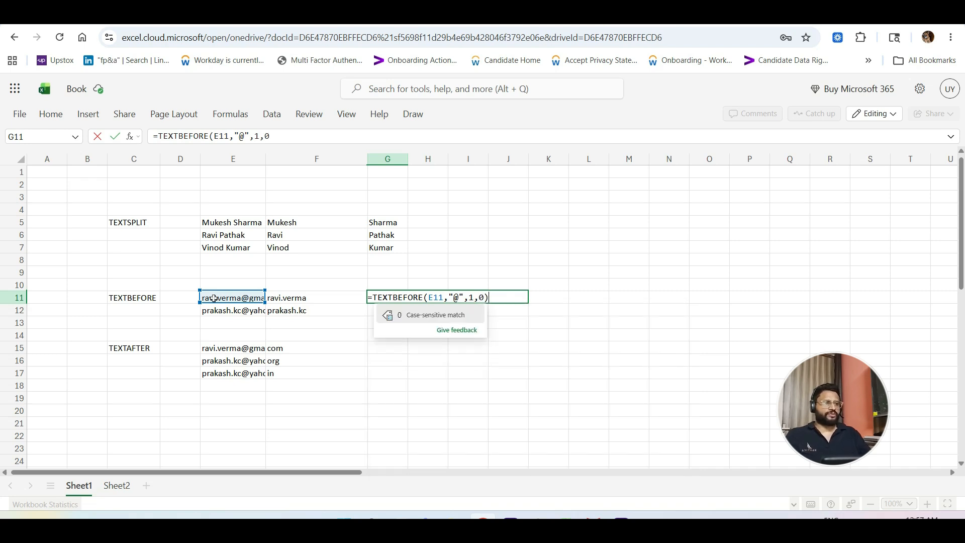
key(Return)
Step: Fill the TEXTBEFORE formula from G11 down to G12 and autofit the widths of columns E and G
key(Up)
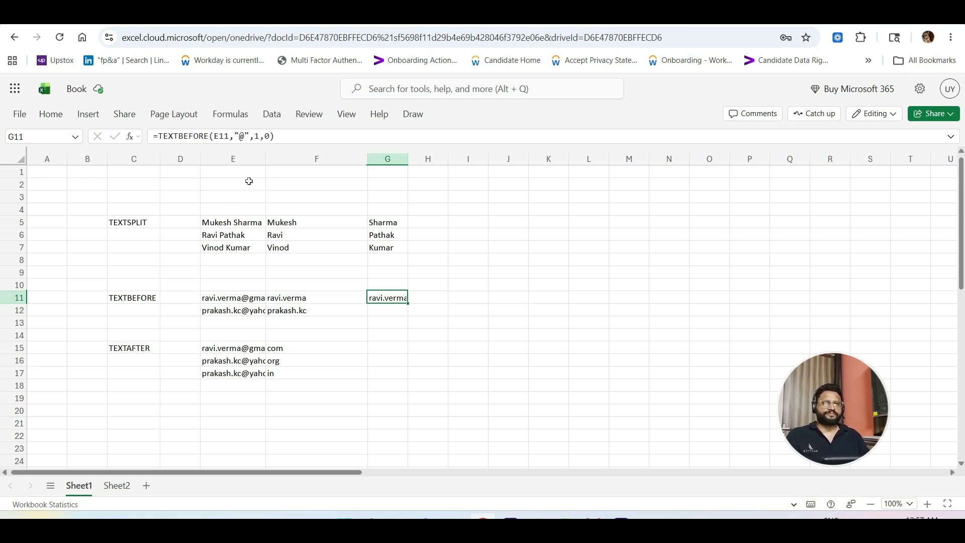
double_click(265, 160)
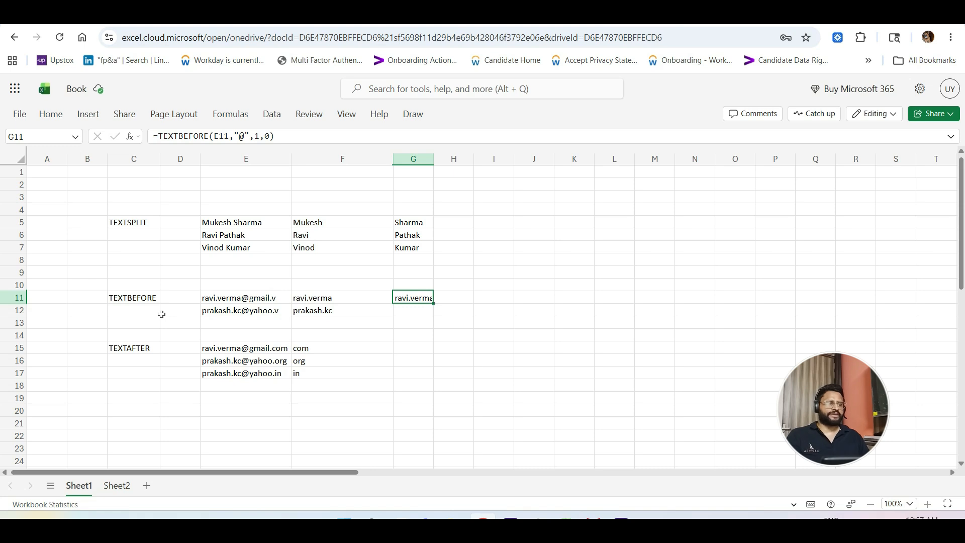
drag(434, 303, 432, 316)
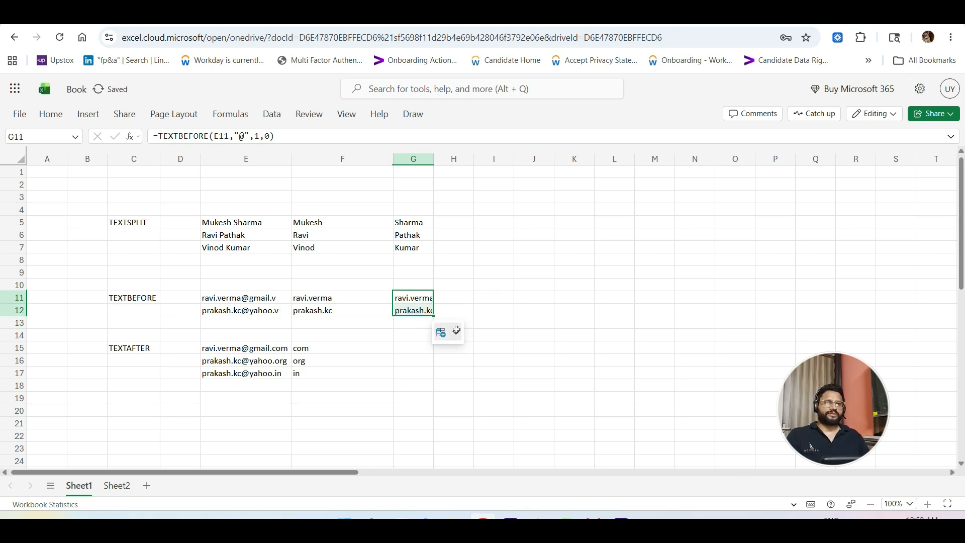
double_click(434, 159)
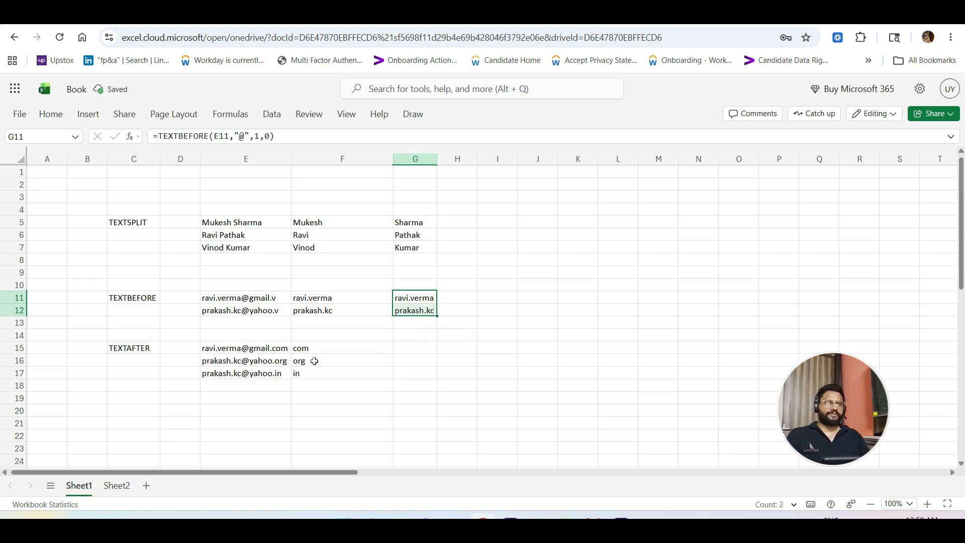
Step: Enter the formula =TEXTAFTER(E15,".",2,0) in cell G15 to extract the text after the second dot with a case-sensitive match
click(414, 349)
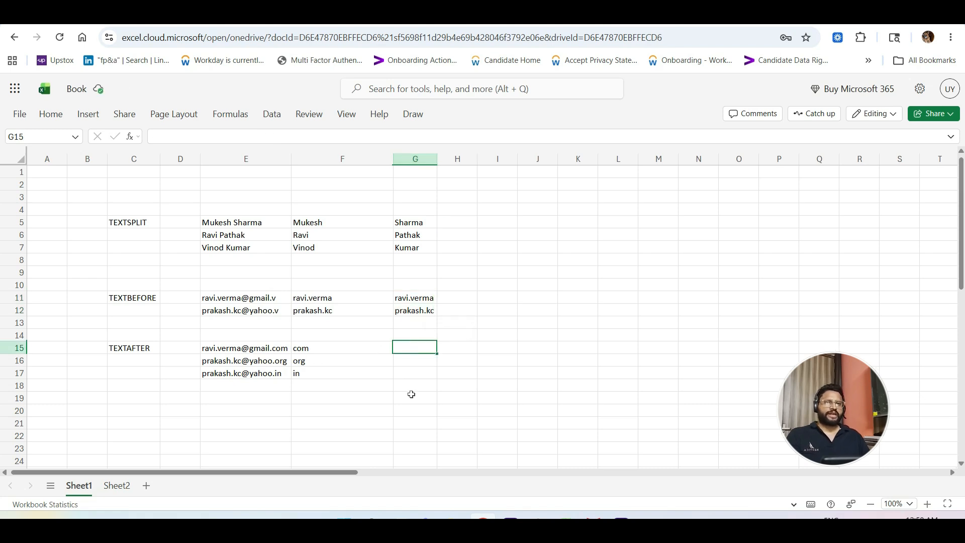
text(=)
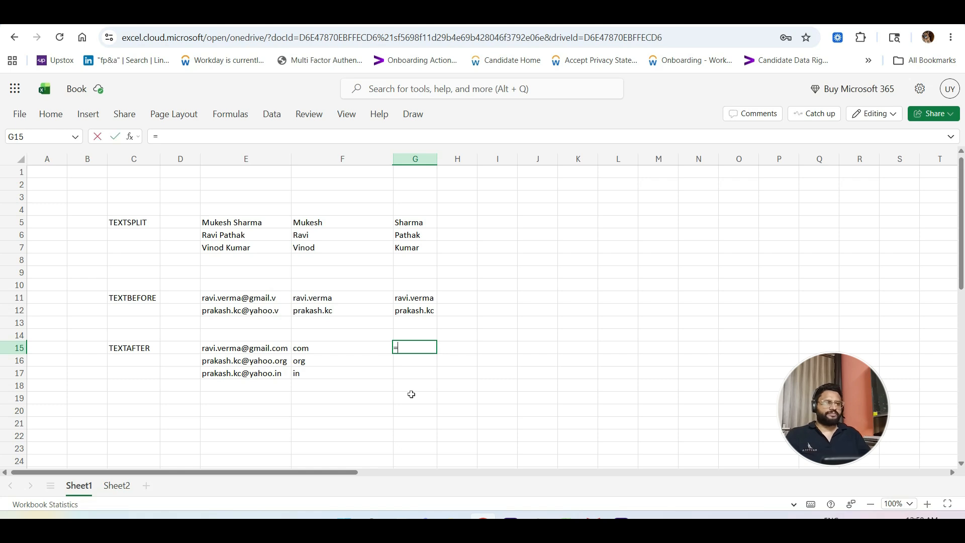
text(tex)
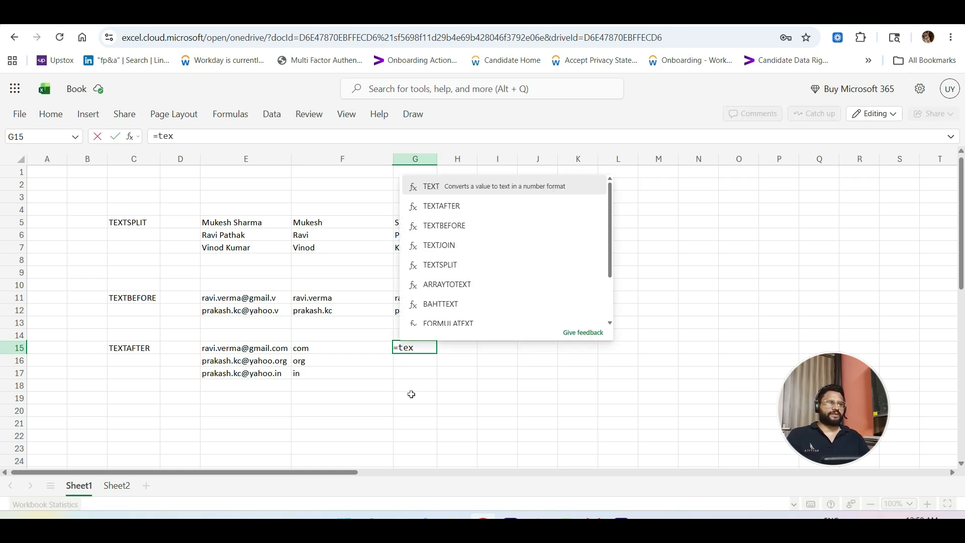
key(Down)
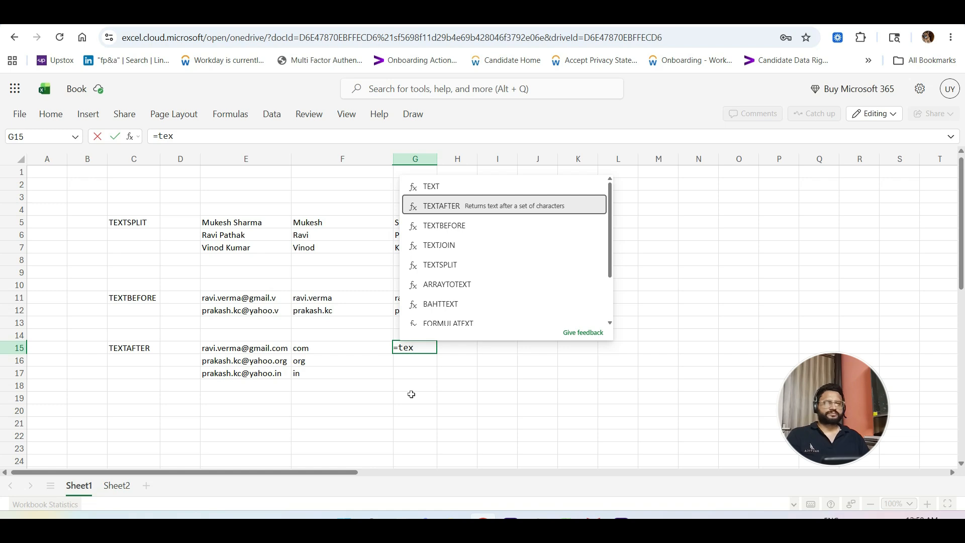
key(Tab)
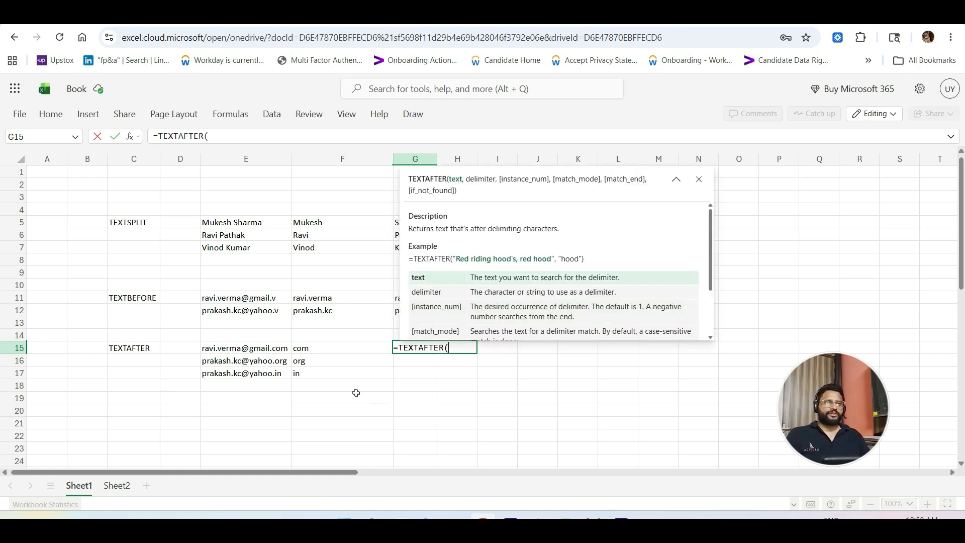
click(209, 350)
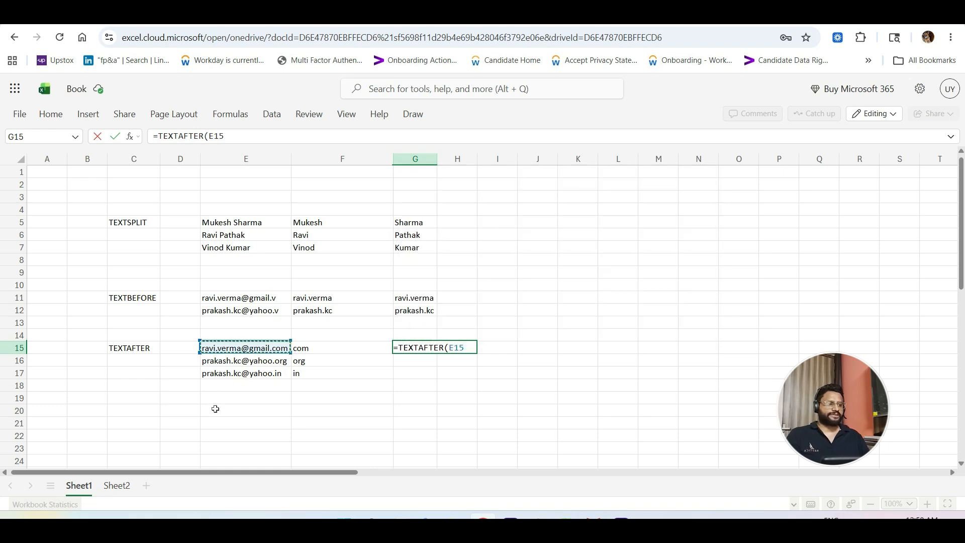
text(,)
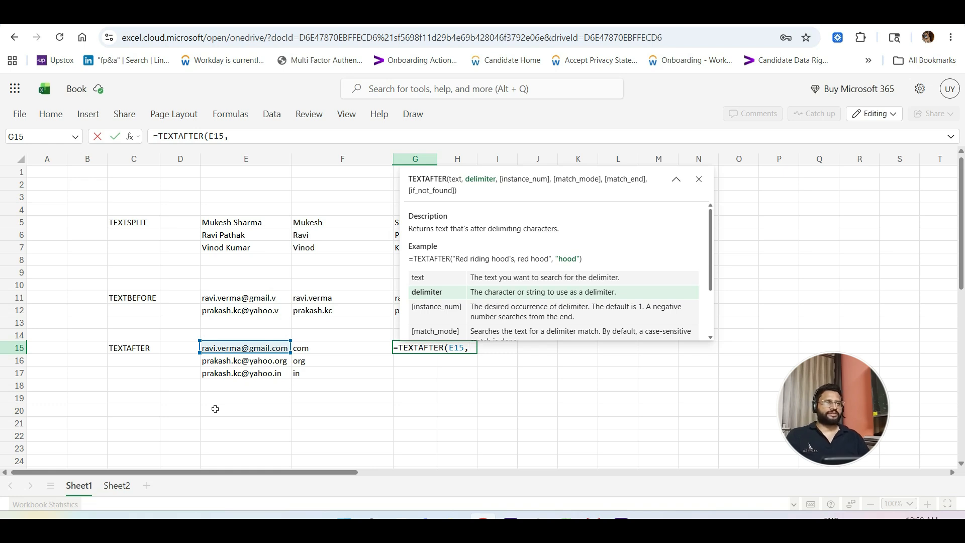
text(")
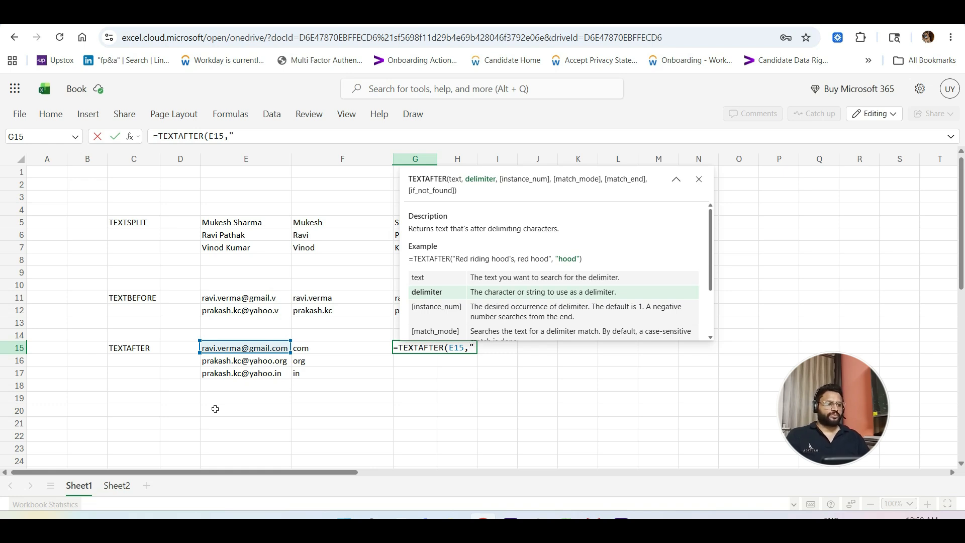
text(.")
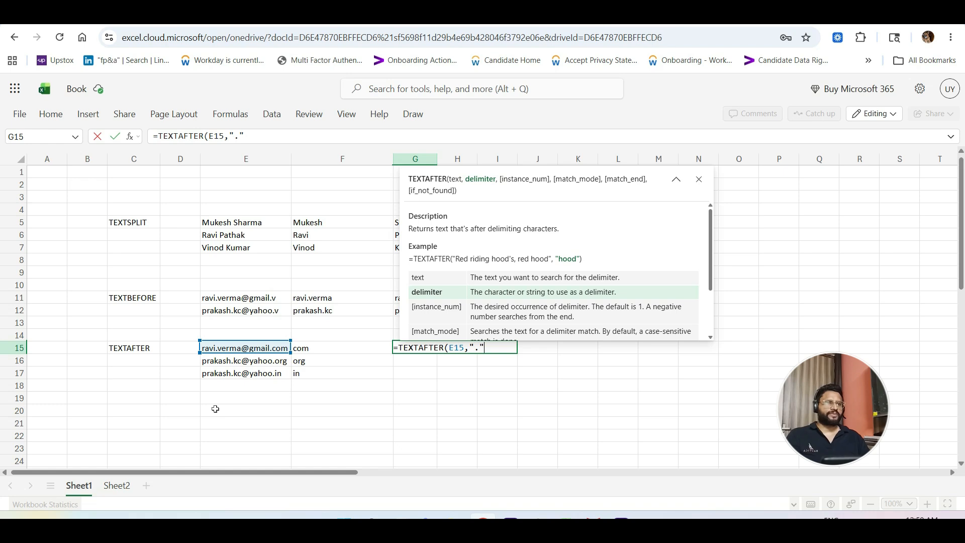
text(,)
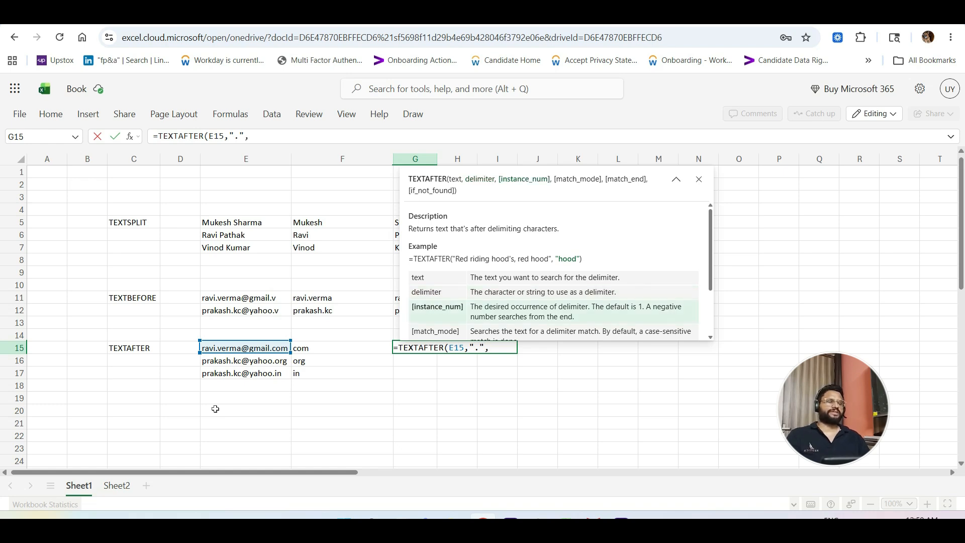
text(2)
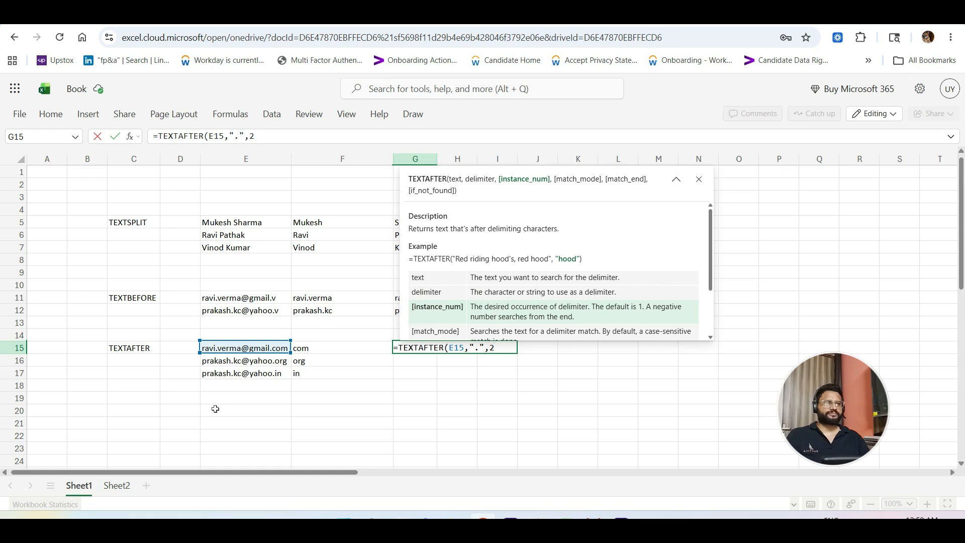
text(,)
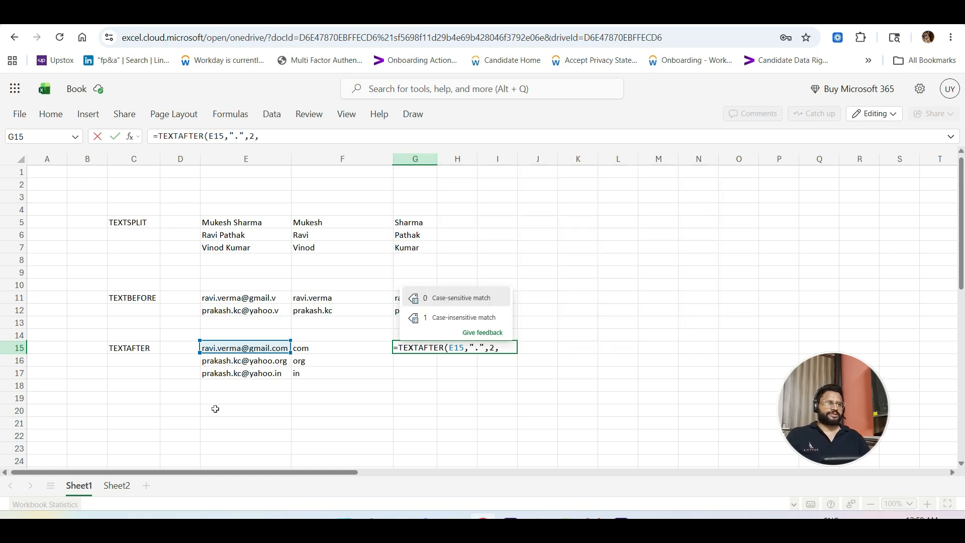
text(0)
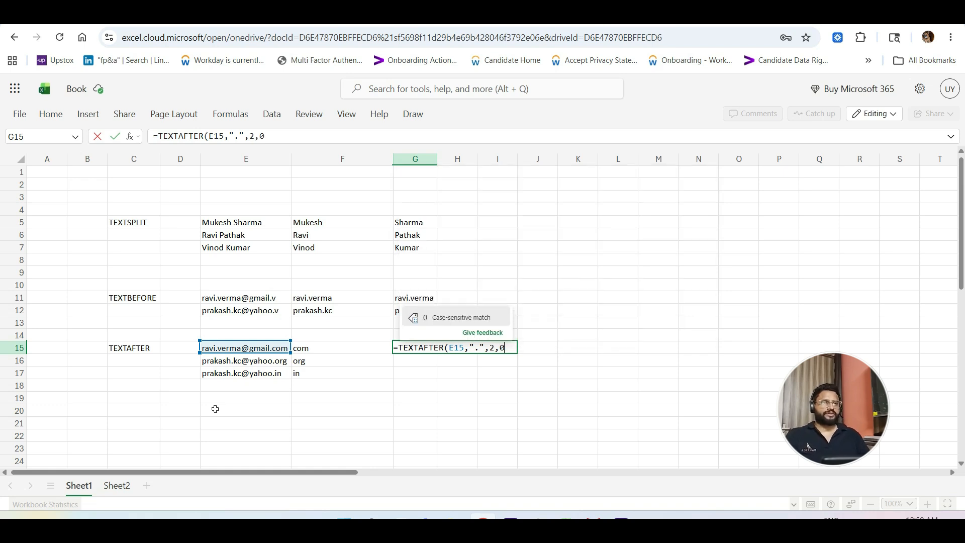
text())
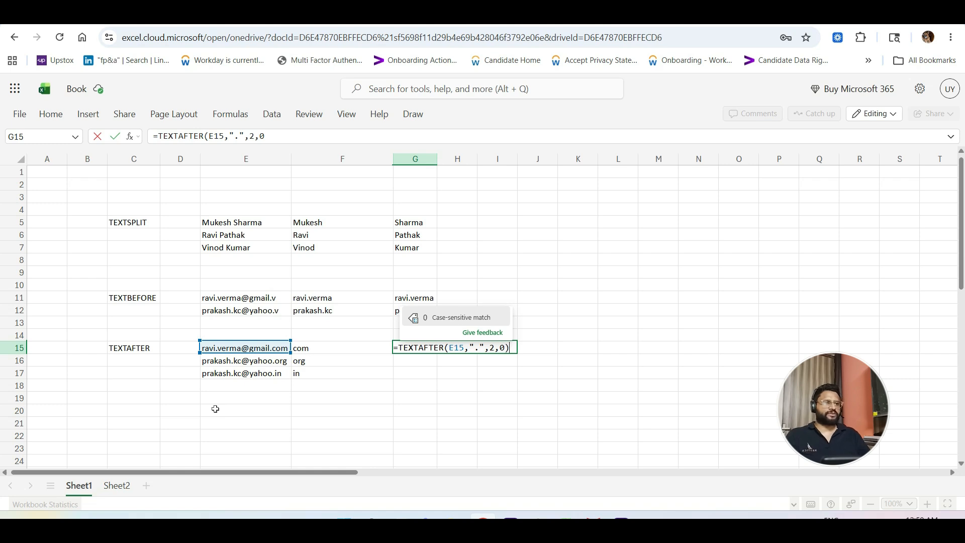
key(Return)
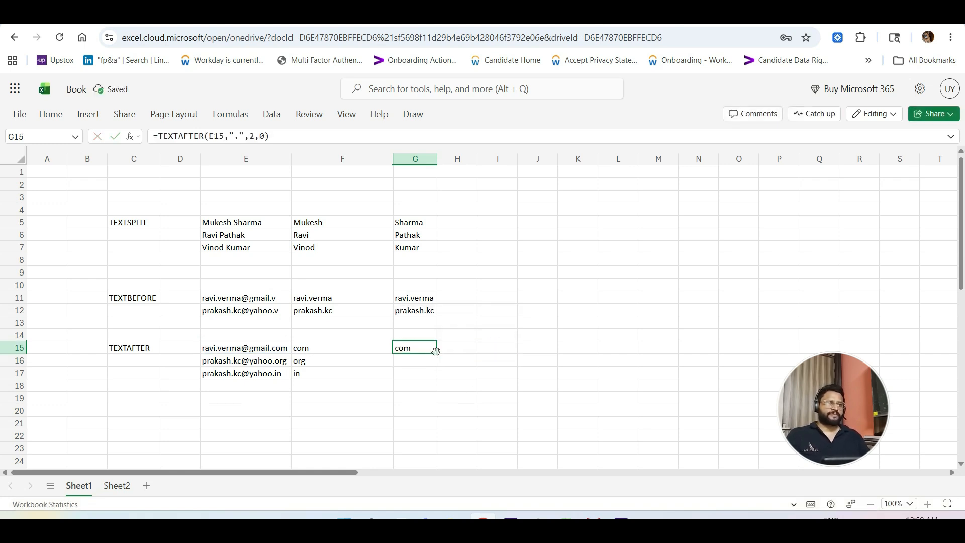
Step: Fill the TEXTAFTER formula from G15 down to G17 for the remaining e-mail addresses
drag(436, 353, 436, 374)
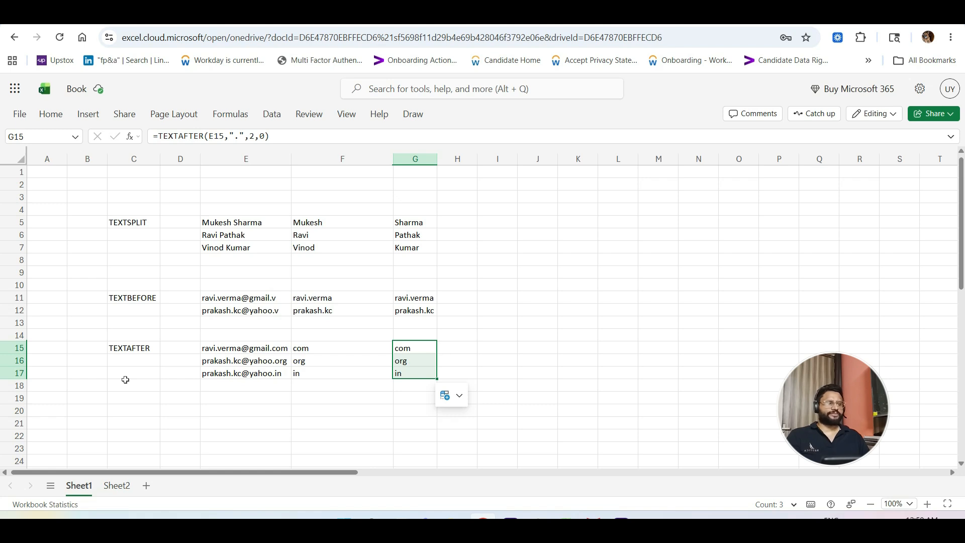
click(144, 389)
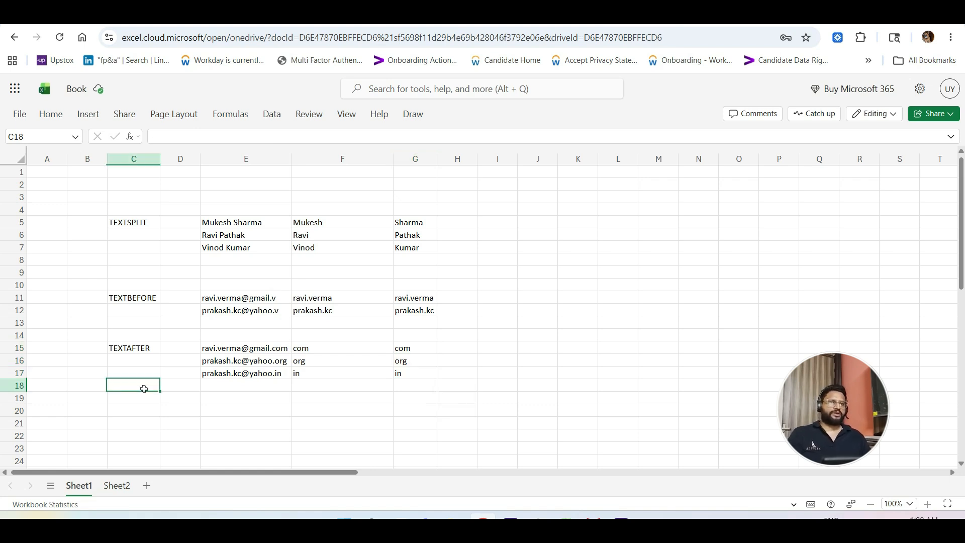
Step: Switch to the desktop Excel workbook and review the function descriptions on the Extracting Text sheet
key(alt+Tab)
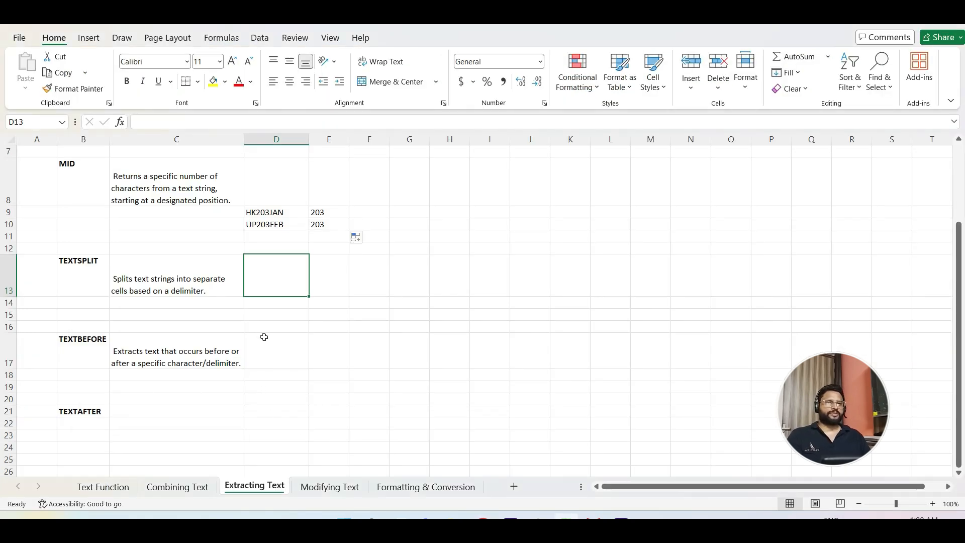
scroll(264, 337, up, 1)
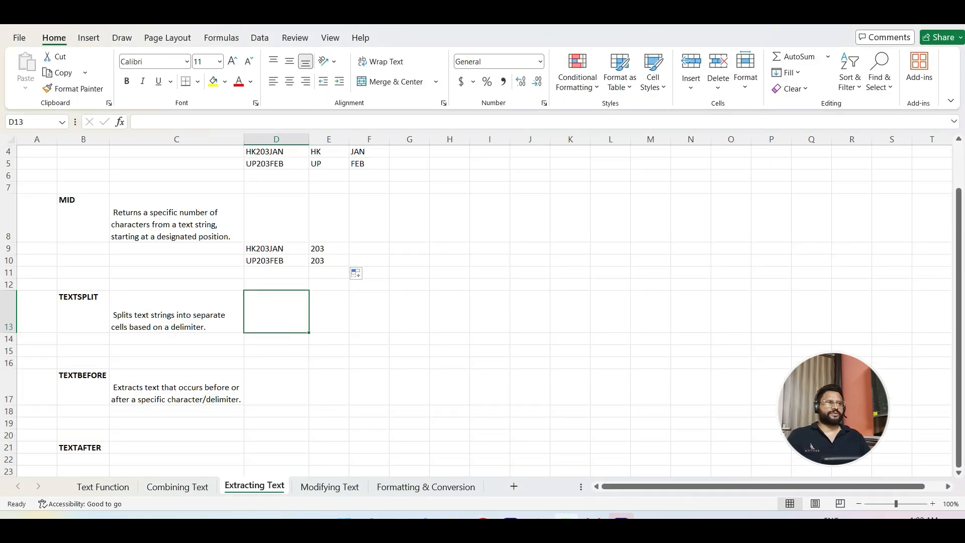